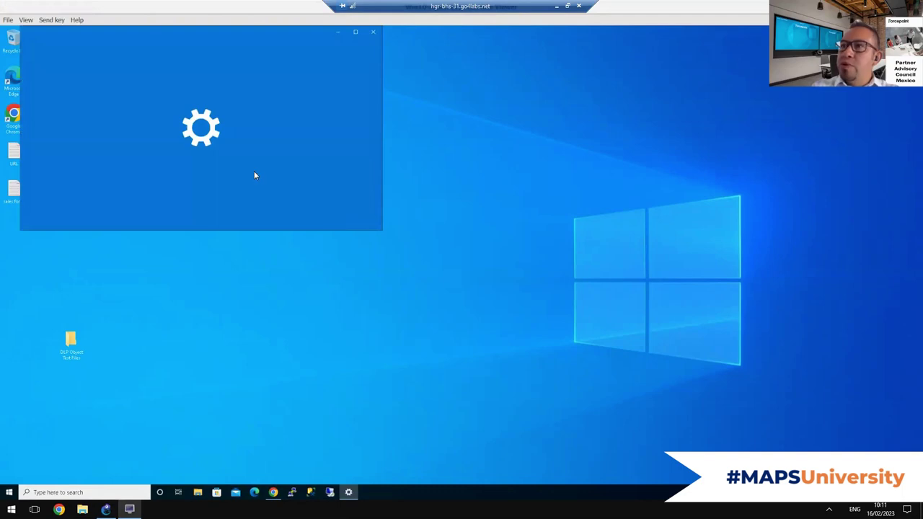
Switch the remote display to 1280 × 720 resolution, keep the change, and close the Settings window
{"action": "scroll", "coordinate": [300, 178], "scroll_direction": "down", "scroll_amount": 10}
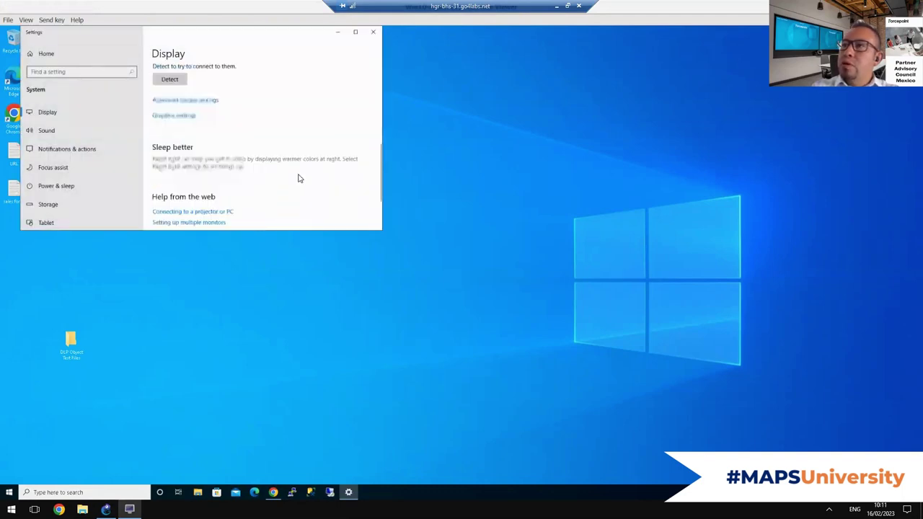
{"action": "scroll", "coordinate": [300, 179], "scroll_direction": "up", "scroll_amount": 10}
{"action": "scroll", "coordinate": [300, 178], "scroll_direction": "down", "scroll_amount": 3}
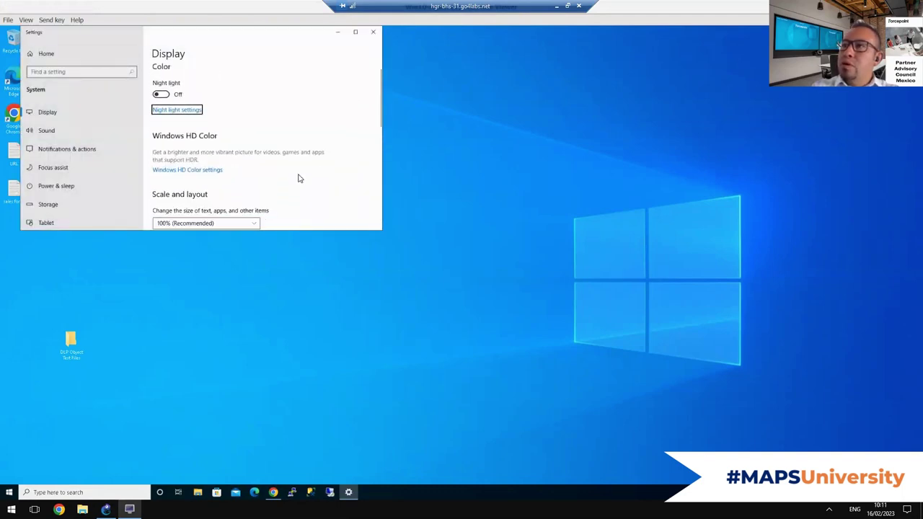
{"action": "left_click", "coordinate": [256, 151]}
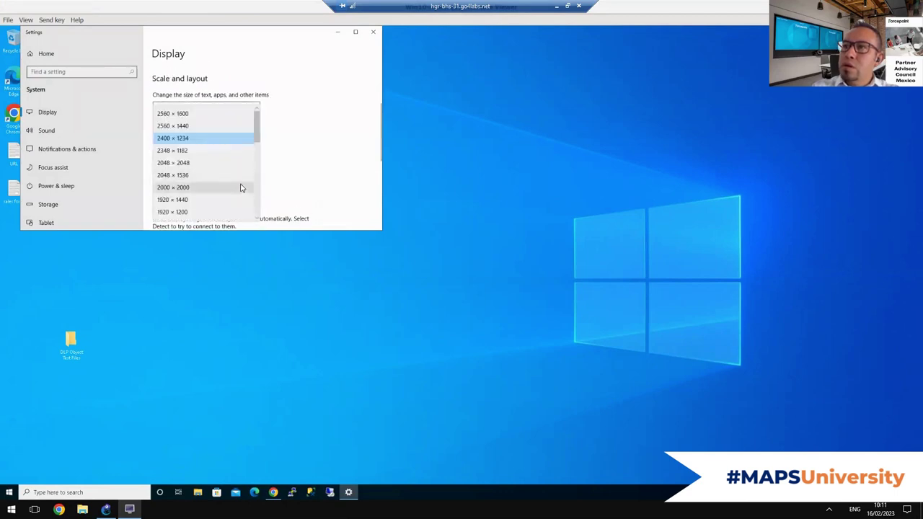
{"action": "scroll", "coordinate": [242, 191], "scroll_direction": "down", "scroll_amount": 5}
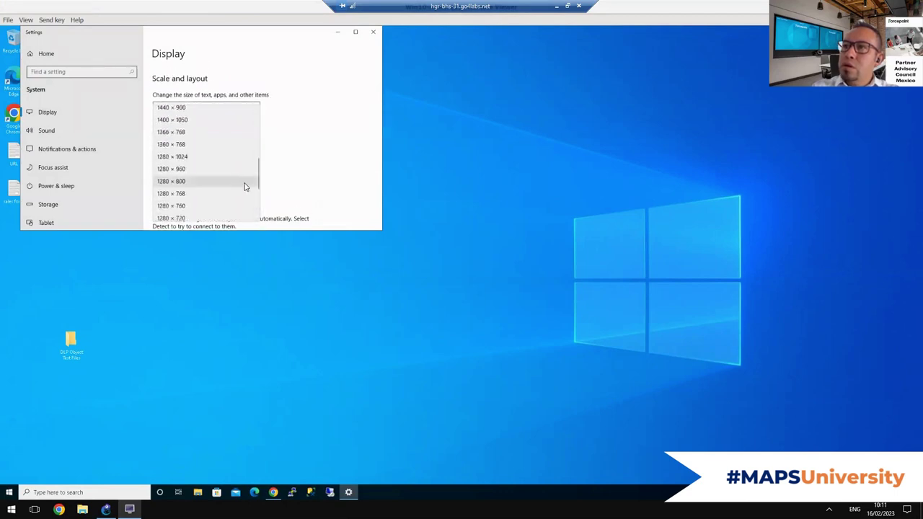
{"action": "left_click", "coordinate": [203, 219]}
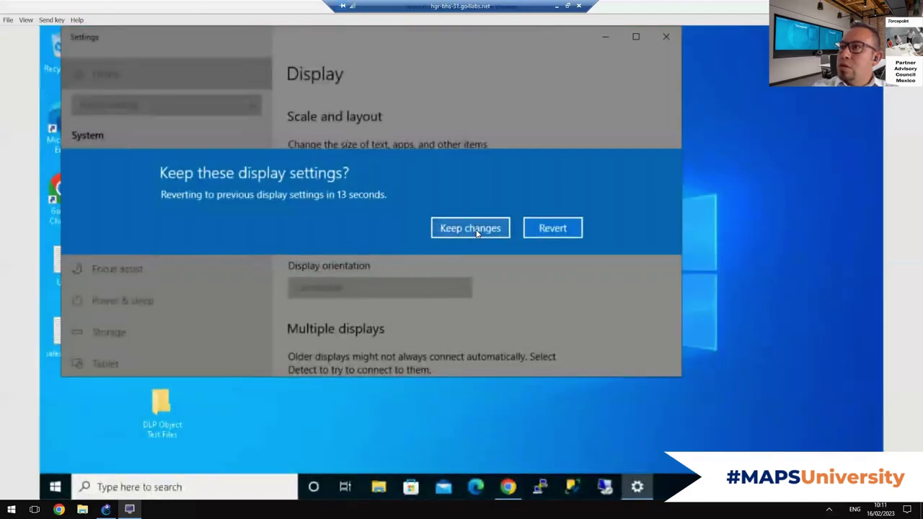
{"action": "left_click", "coordinate": [472, 229]}
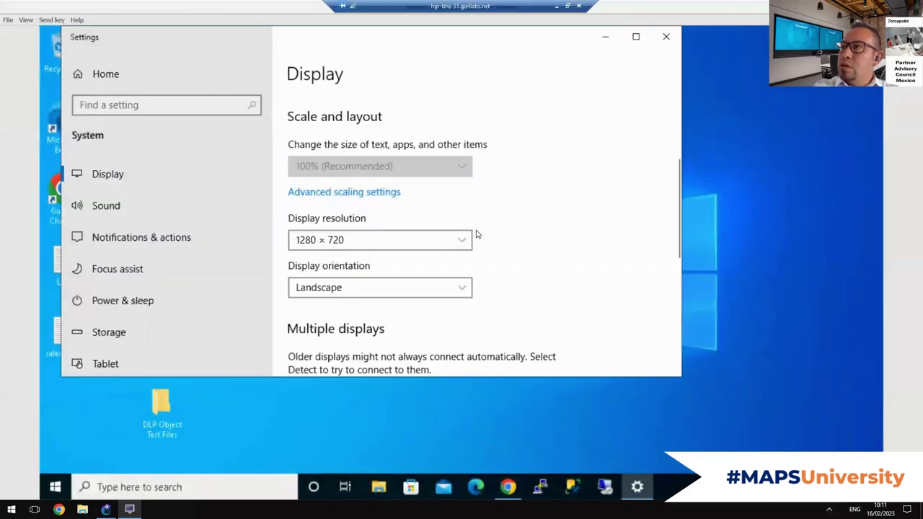
{"action": "left_click", "coordinate": [666, 39]}
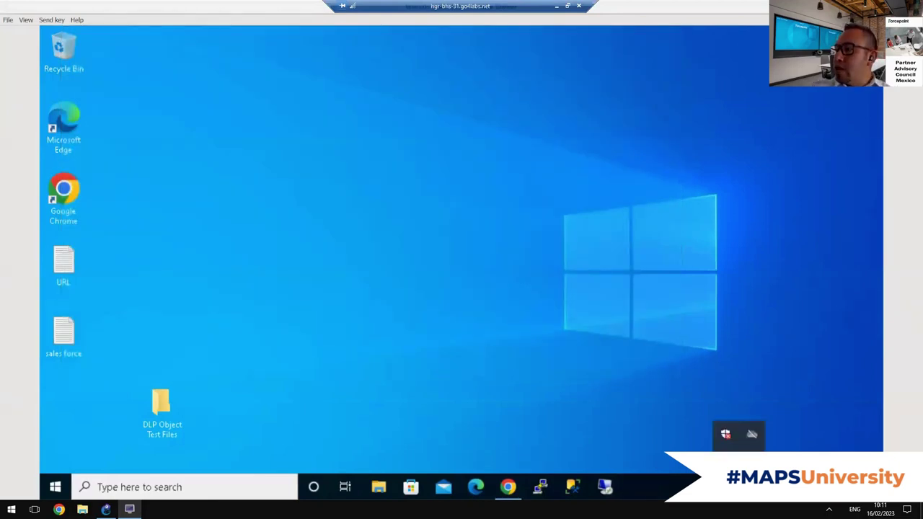
Confirm the Forcepoint ZTNA agent is on the ZTNAdemo datacenter, then open a new Chrome window
{"action": "left_click", "coordinate": [726, 430]}
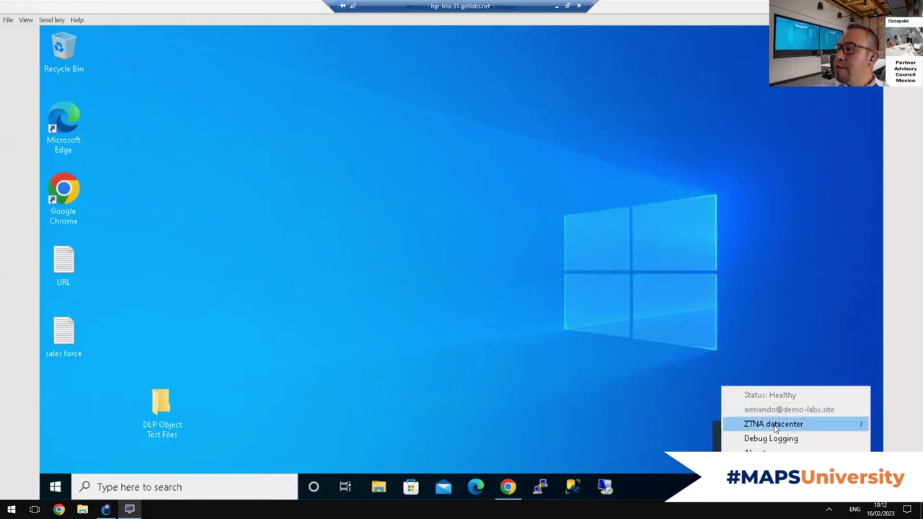
{"action": "mouse_move", "coordinate": [776, 427]}
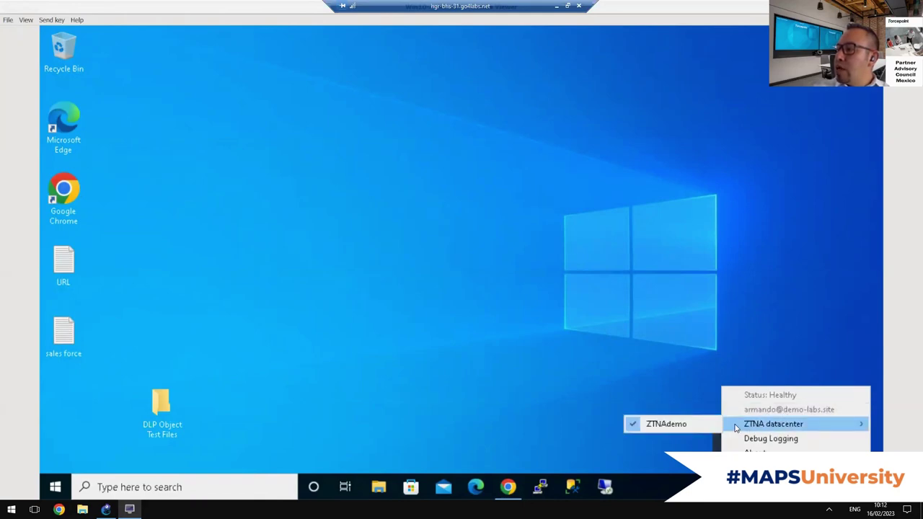
{"action": "left_click", "coordinate": [710, 324]}
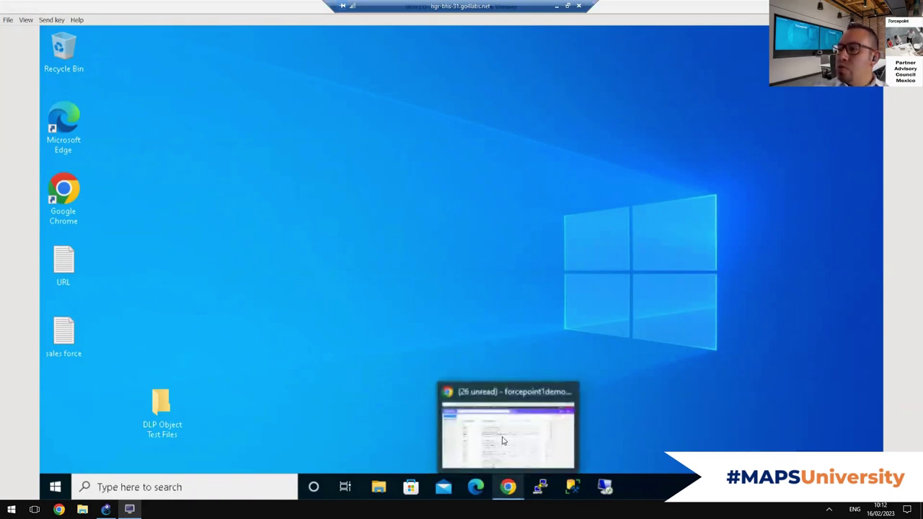
{"action": "right_click", "coordinate": [508, 487]}
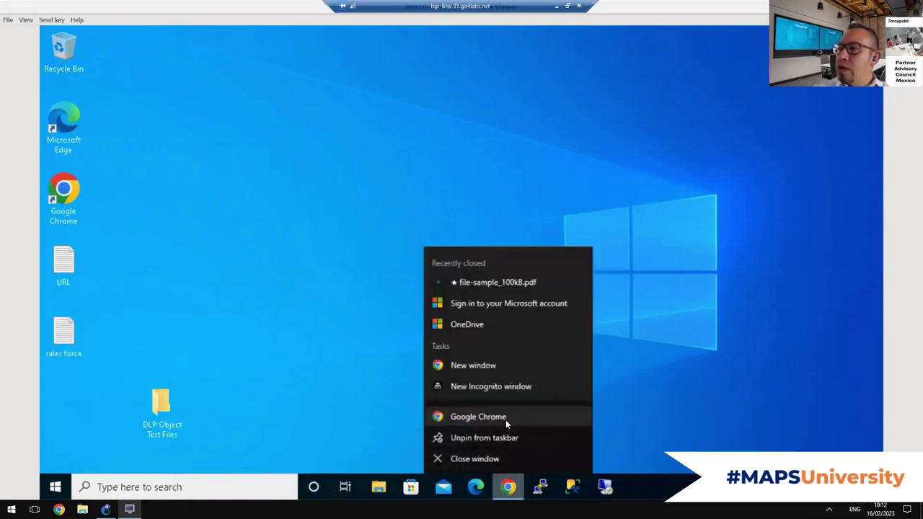
{"action": "left_click", "coordinate": [506, 424]}
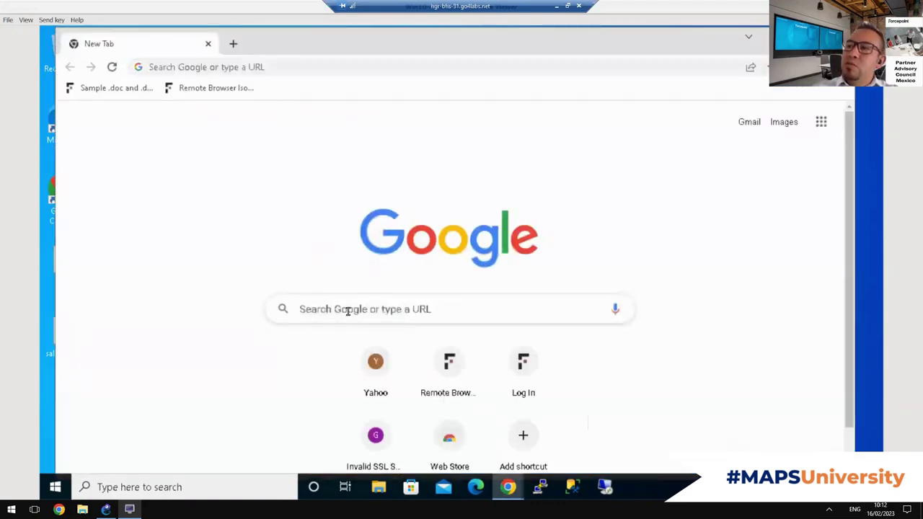
Search Google for 'occ empleo' and open the OCCMundial result, which Forcepoint blocks
{"action": "left_click", "coordinate": [347, 309]}
{"action": "type", "text": "occ"}
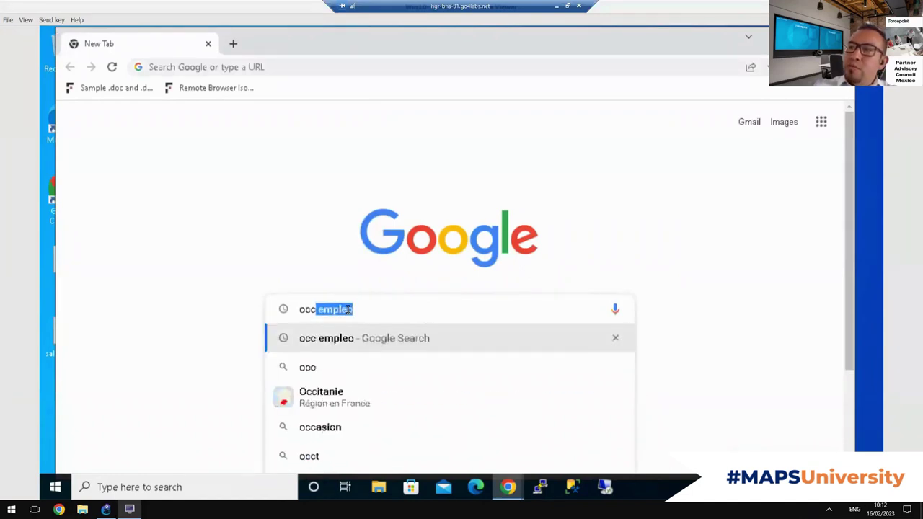
{"action": "key", "text": "Return"}
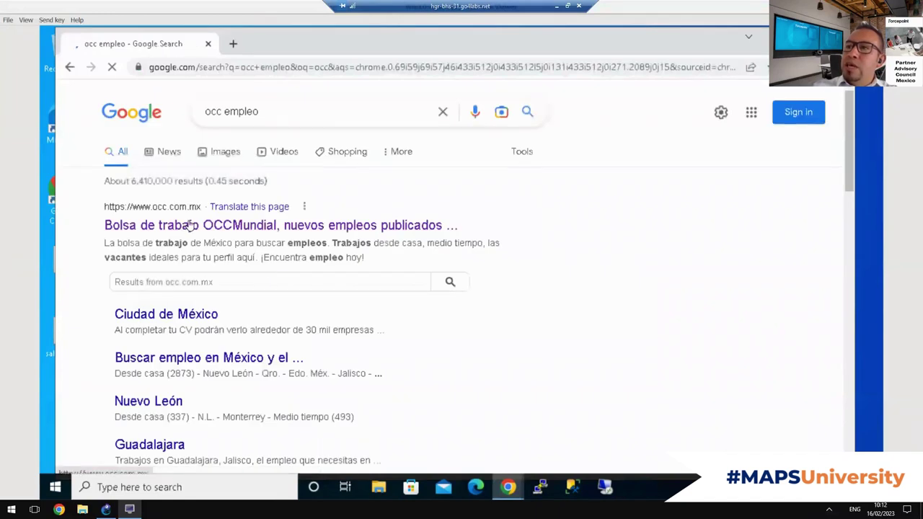
{"action": "left_click", "coordinate": [193, 227]}
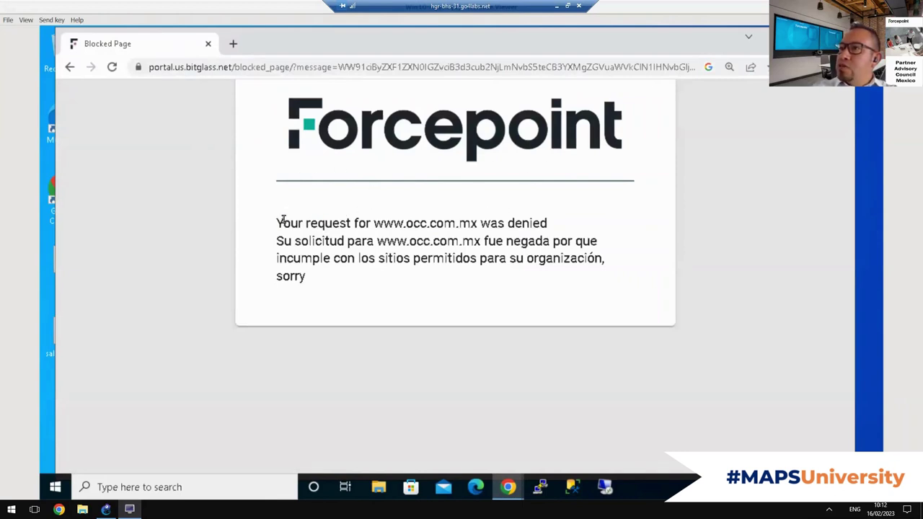
Highlight the English and Spanish denial messages on the Forcepoint Blocked Page, then close the Chrome window
{"action": "left_click_drag", "start_coordinate": [277, 223], "coordinate": [535, 224]}
{"action": "left_click", "coordinate": [312, 254]}
{"action": "left_click_drag", "start_coordinate": [306, 280], "coordinate": [275, 246]}
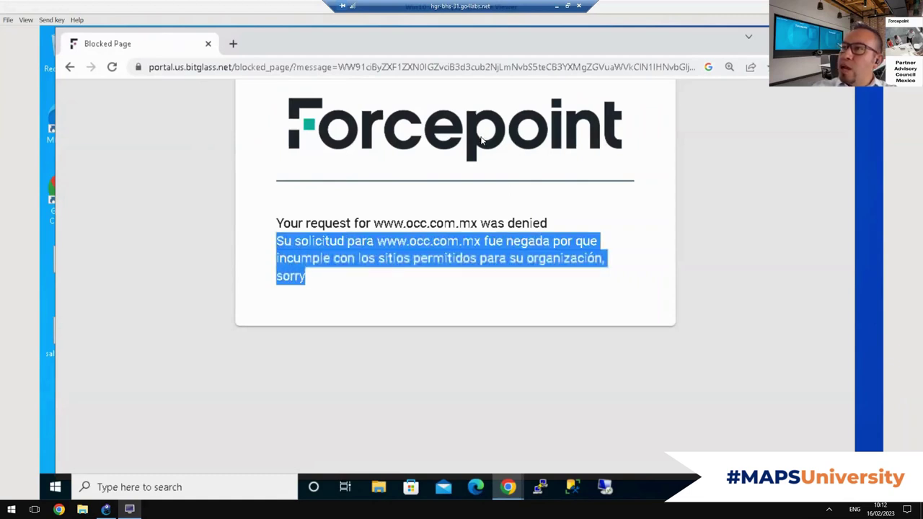
{"action": "left_click", "coordinate": [476, 252]}
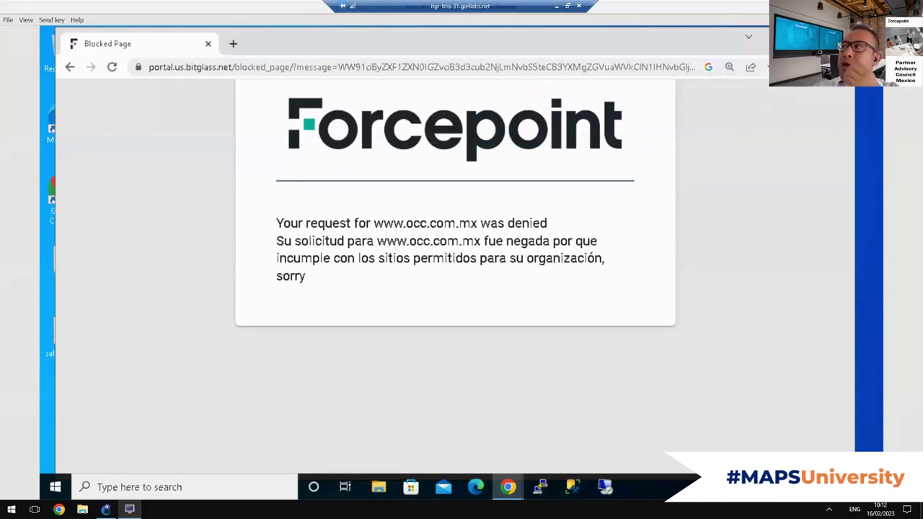
{"action": "key", "text": "ctrl+w"}
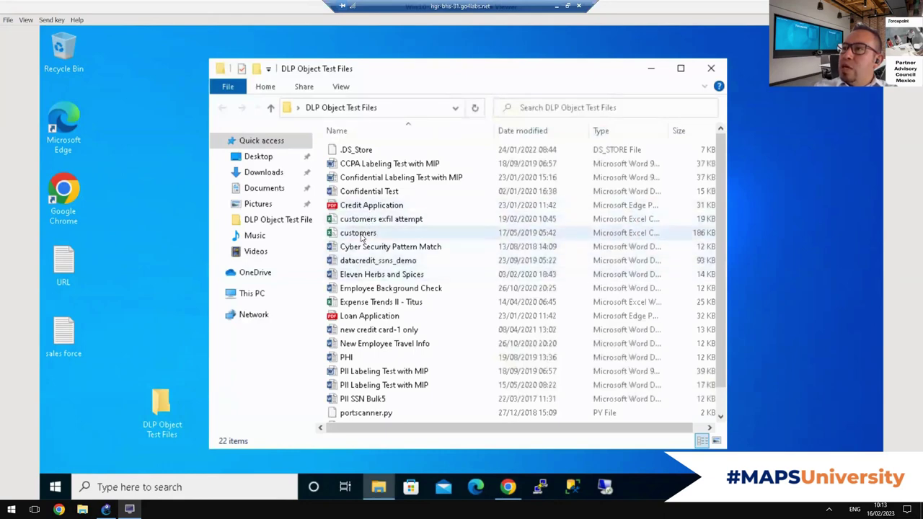
Open the customers spreadsheet in Excel, then close it
{"action": "left_click", "coordinate": [362, 236]}
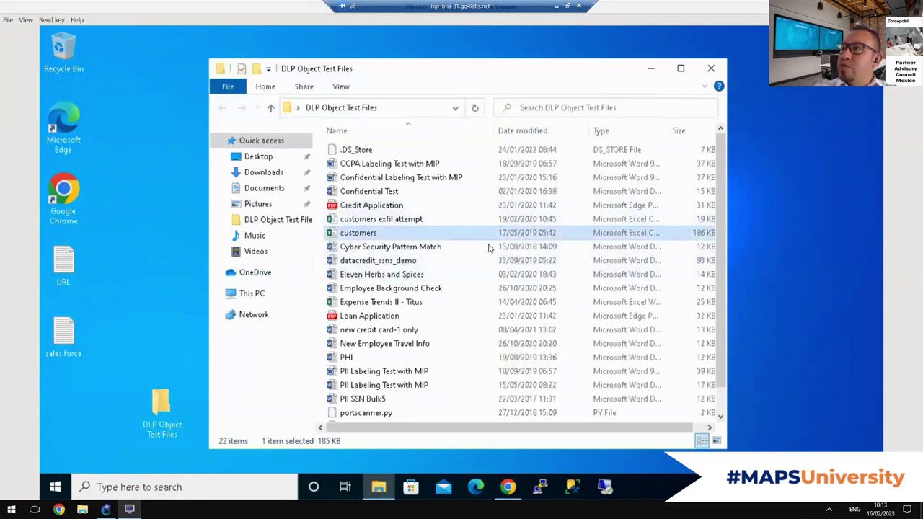
{"action": "key", "text": "Return"}
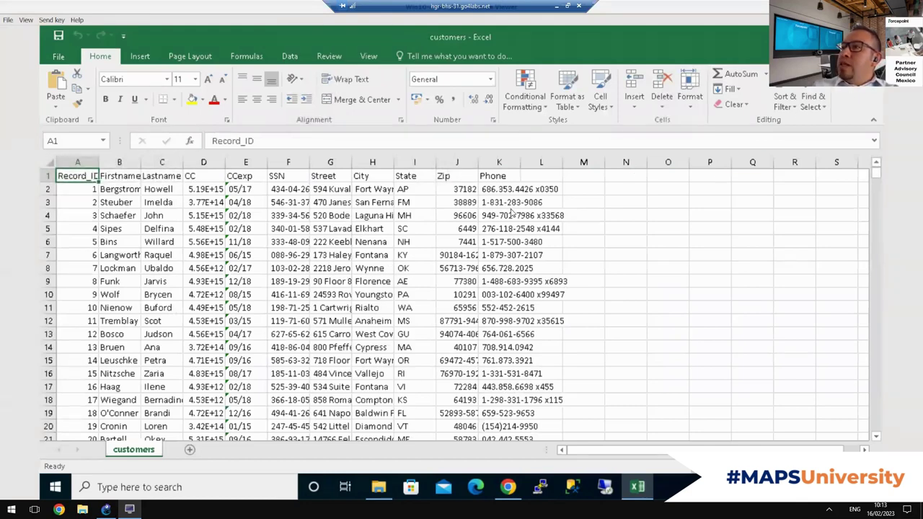
{"action": "key", "text": "alt+F4"}
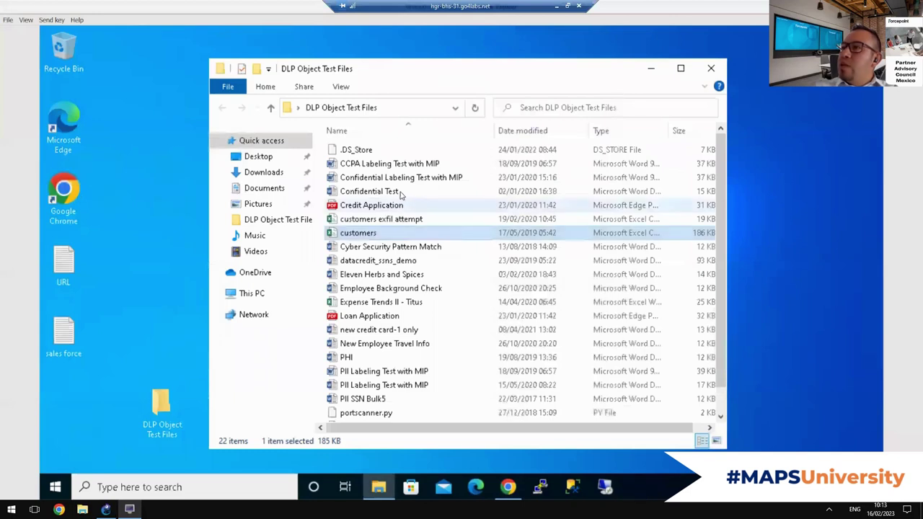
Open the Confidential Test document, highlight the word 'confidential', and close it
{"action": "left_click", "coordinate": [401, 195]}
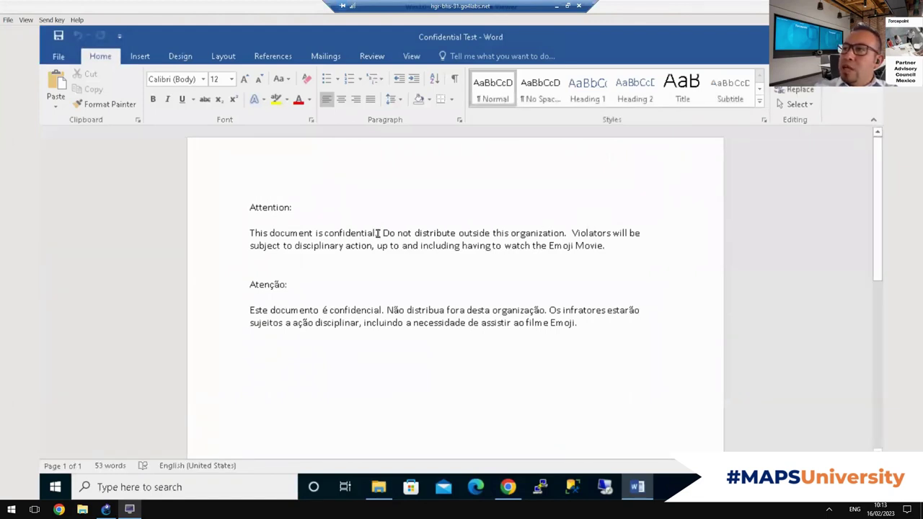
{"action": "left_click_drag", "start_coordinate": [375, 233], "coordinate": [335, 235]}
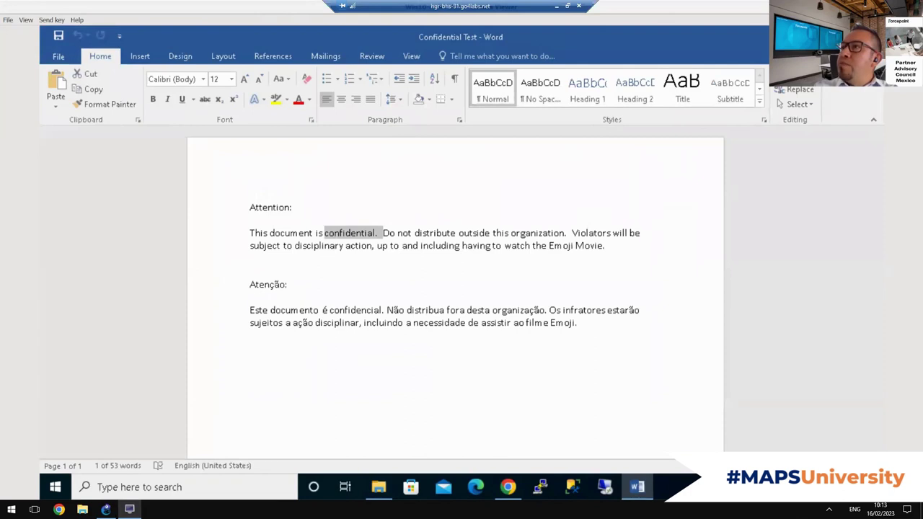
{"action": "key", "text": "alt+F4"}
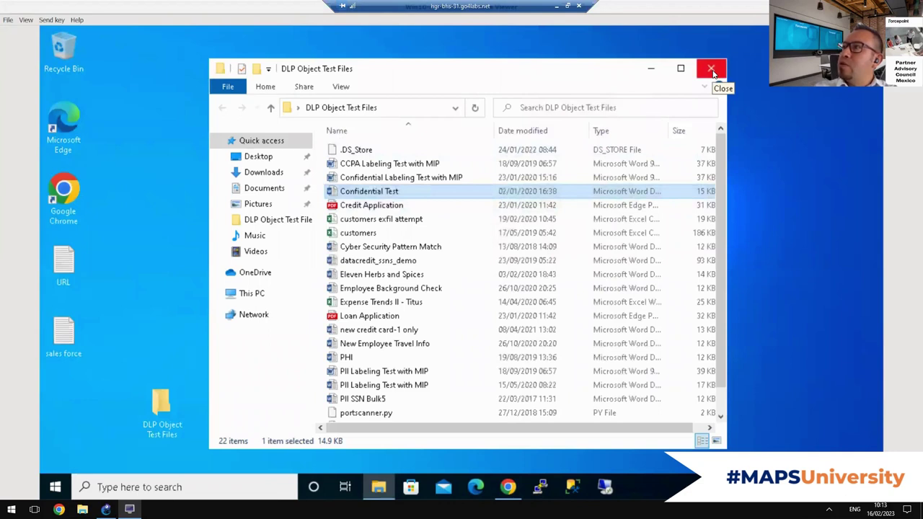
Close the test-files folder window and bring up Chrome showing the Yahoo Mail inbox
{"action": "left_click", "coordinate": [712, 70]}
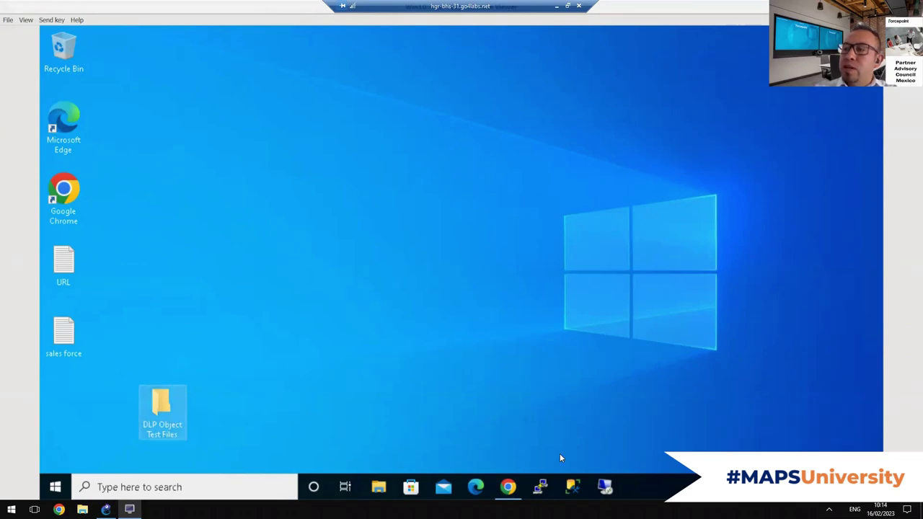
{"action": "left_click", "coordinate": [508, 487]}
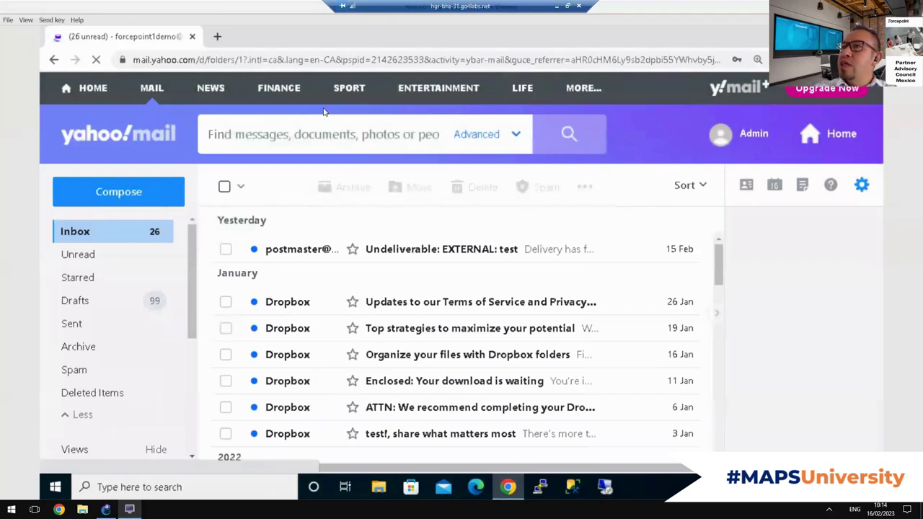
Start a new Yahoo Mail message addressed to the suggested demo contact
{"action": "left_click", "coordinate": [132, 196]}
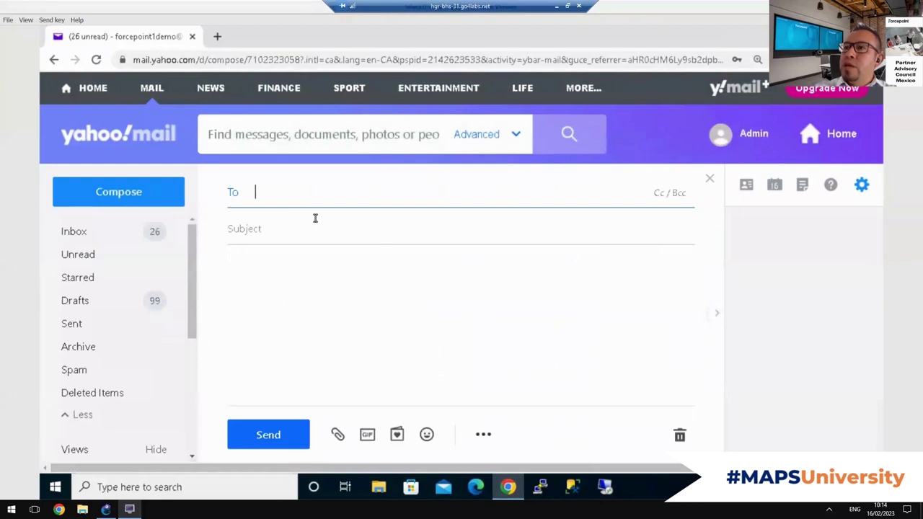
{"action": "type", "text": "armando"}
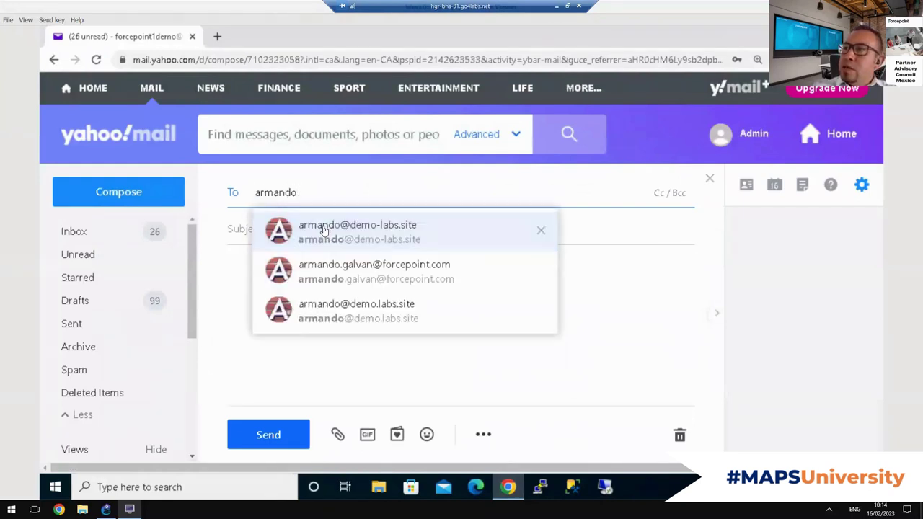
{"action": "left_click", "coordinate": [324, 226]}
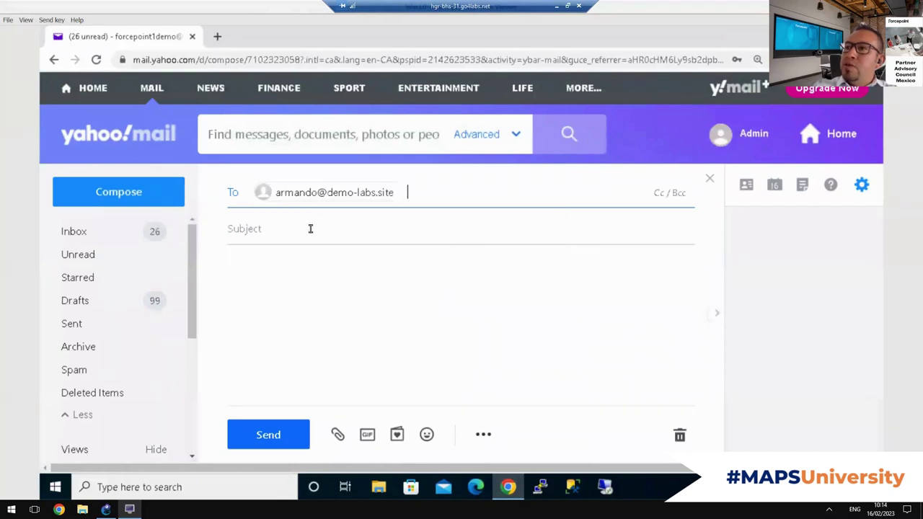
Enter the subject 'archivo' and the body text 'revisa este archivo'
{"action": "left_click", "coordinate": [289, 230]}
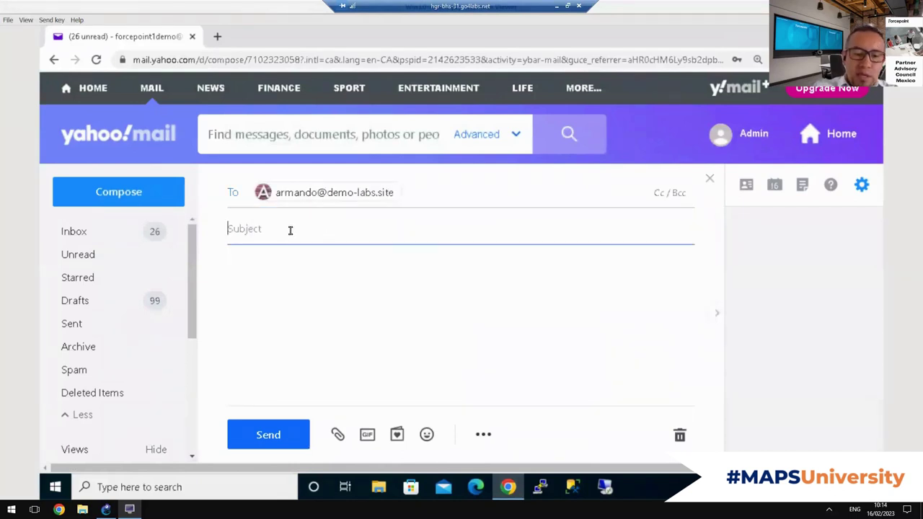
{"action": "type", "text": "tet"}
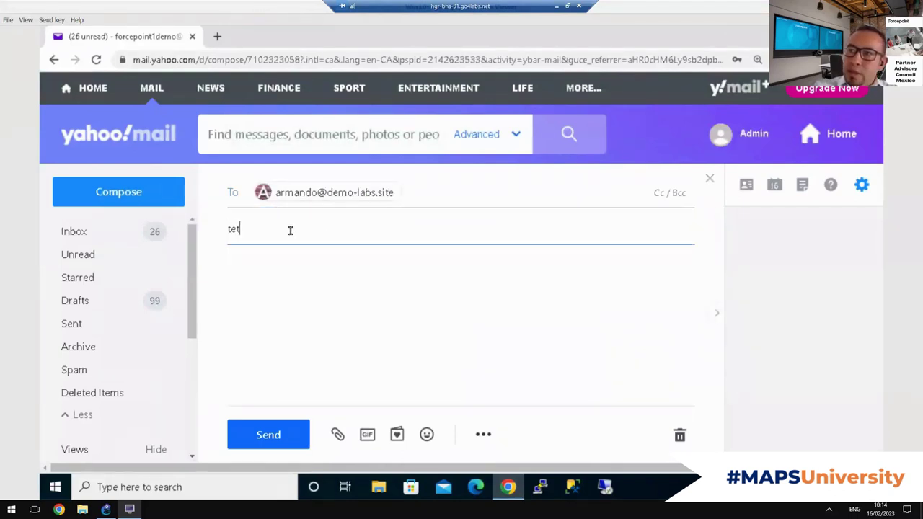
{"action": "key", "text": "BackSpace"}
{"action": "key", "text": "BackSpace"}
{"action": "type", "text": "arc"}
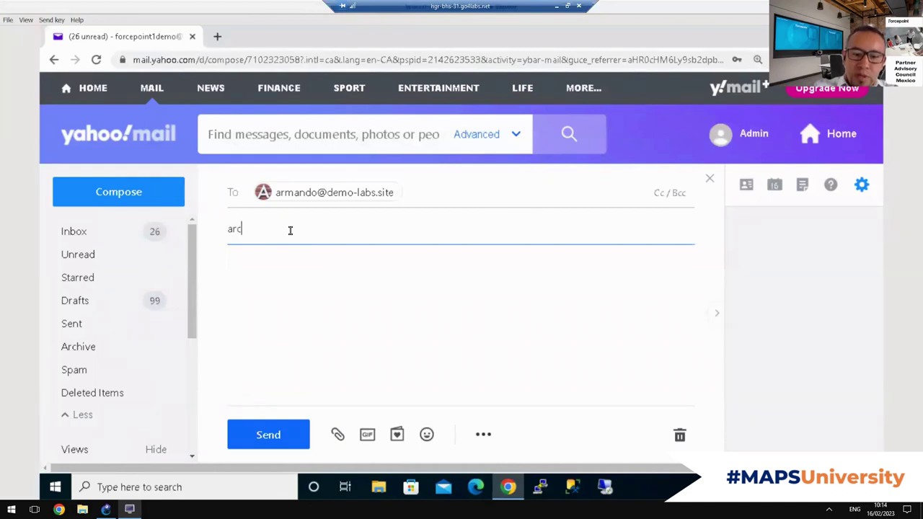
{"action": "type", "text": "hivo"}
{"action": "left_click", "coordinate": [280, 282]}
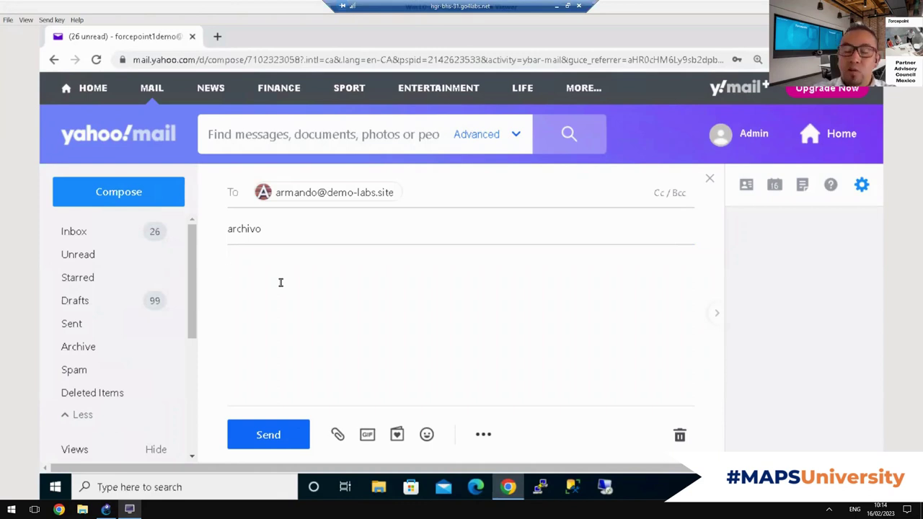
{"action": "type", "text": "revisa"}
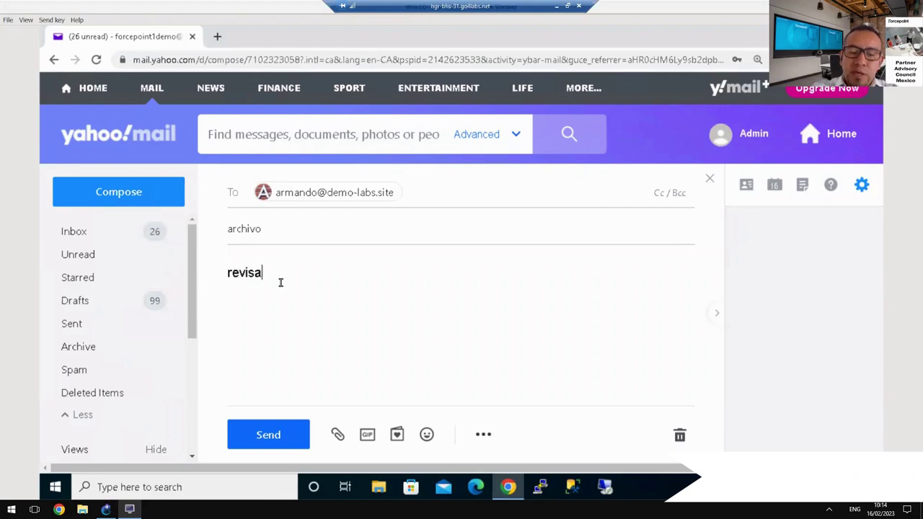
{"action": "type", "text": " este archivo"}
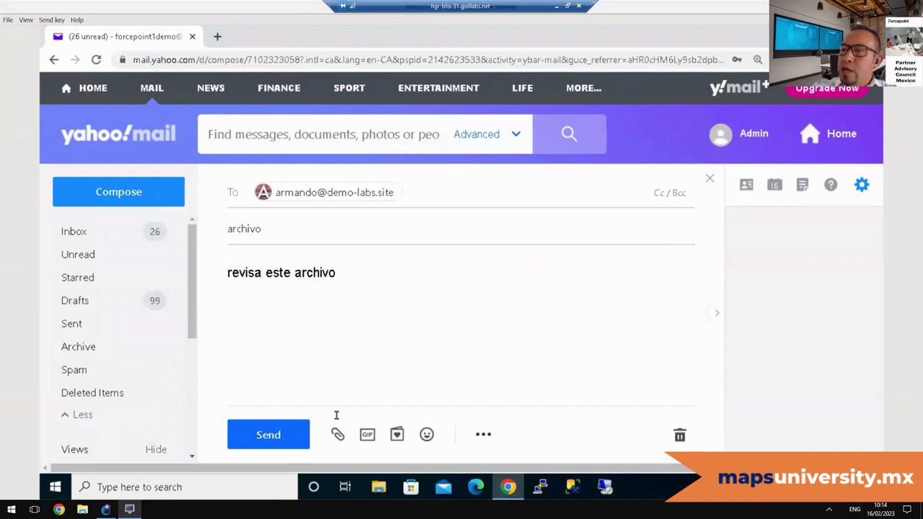
Try attaching the Confidential Test document from the computer, then dismiss the Forcepoint upload-blocked alert
{"action": "left_click", "coordinate": [337, 435]}
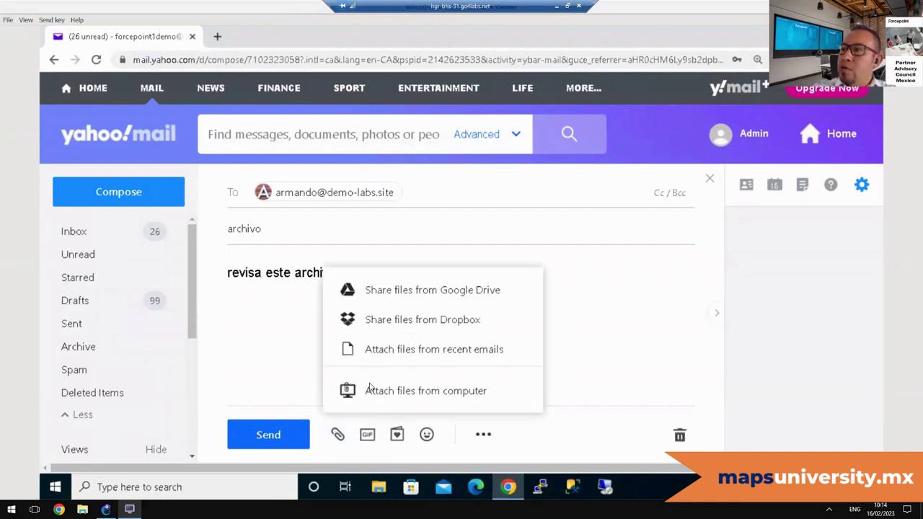
{"action": "left_click", "coordinate": [369, 388]}
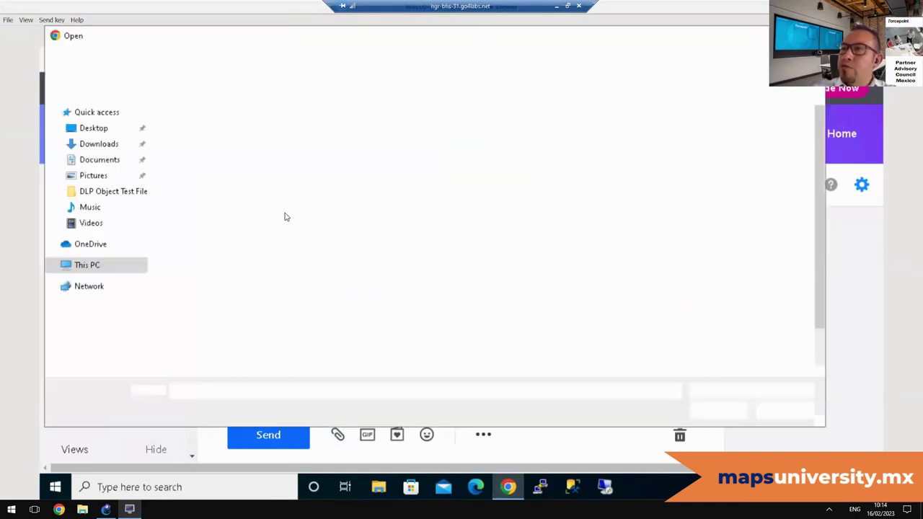
{"action": "left_click", "coordinate": [223, 165]}
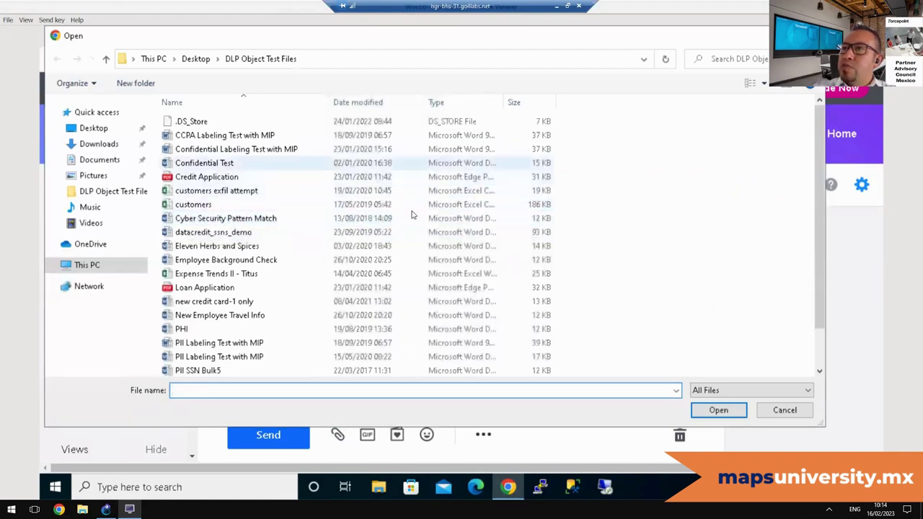
{"action": "left_click", "coordinate": [718, 410]}
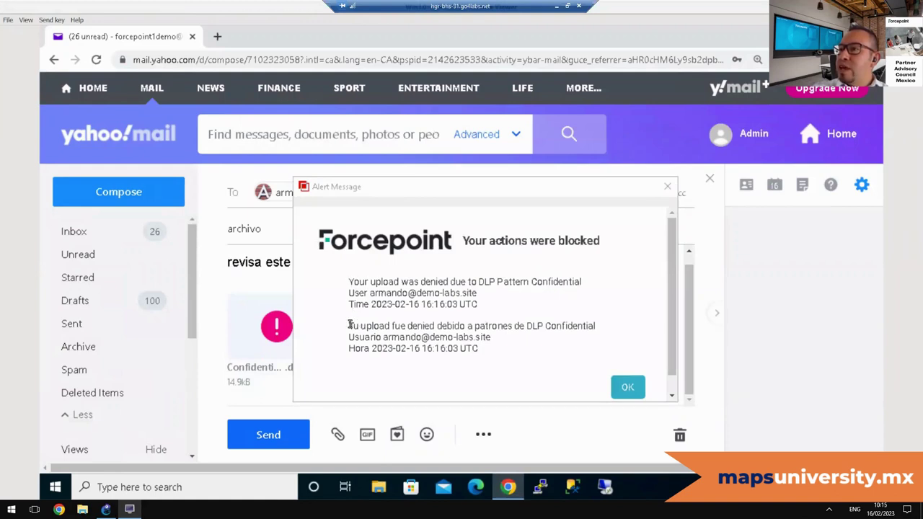
{"action": "left_click", "coordinate": [414, 324]}
{"action": "left_click_drag", "start_coordinate": [348, 325], "coordinate": [495, 347]}
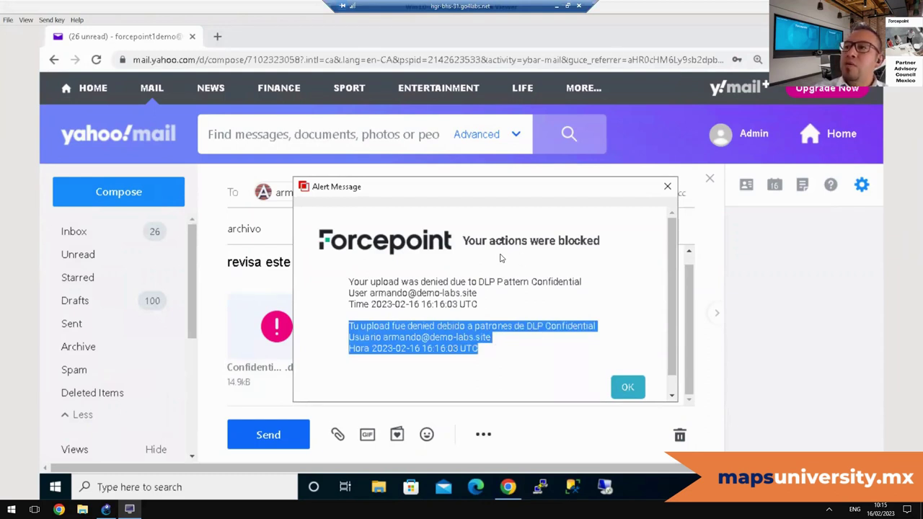
{"action": "left_click", "coordinate": [626, 388]}
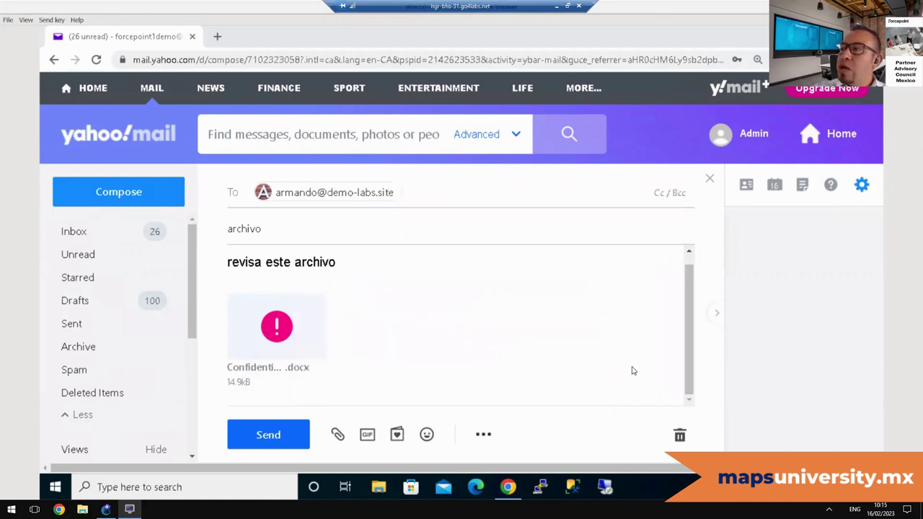
{"action": "mouse_move", "coordinate": [295, 311]}
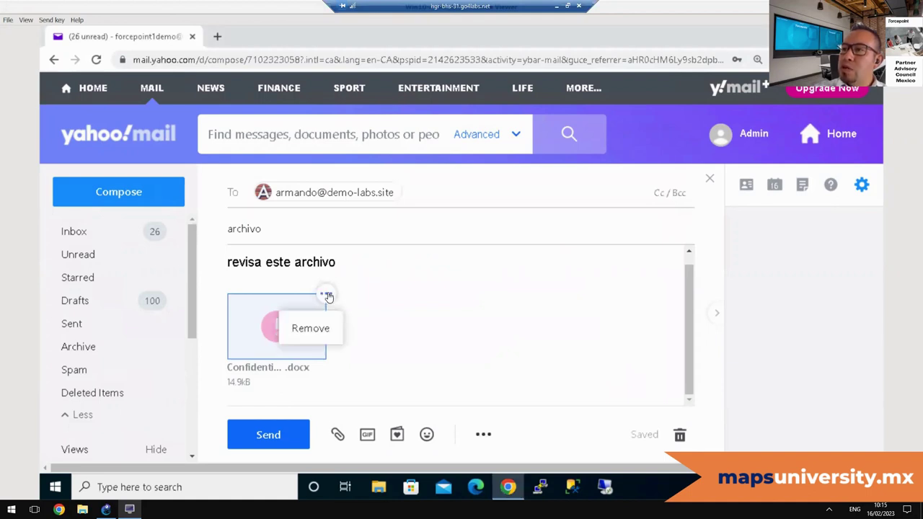
Try attaching the customers file from the computer and close the Forcepoint alert blocking it
{"action": "left_click", "coordinate": [336, 434]}
{"action": "left_click", "coordinate": [388, 391]}
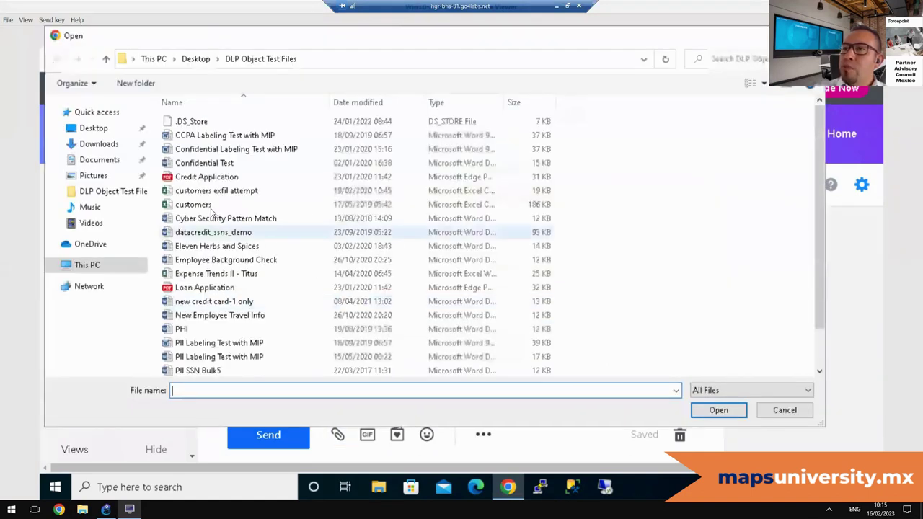
{"action": "left_click", "coordinate": [209, 206]}
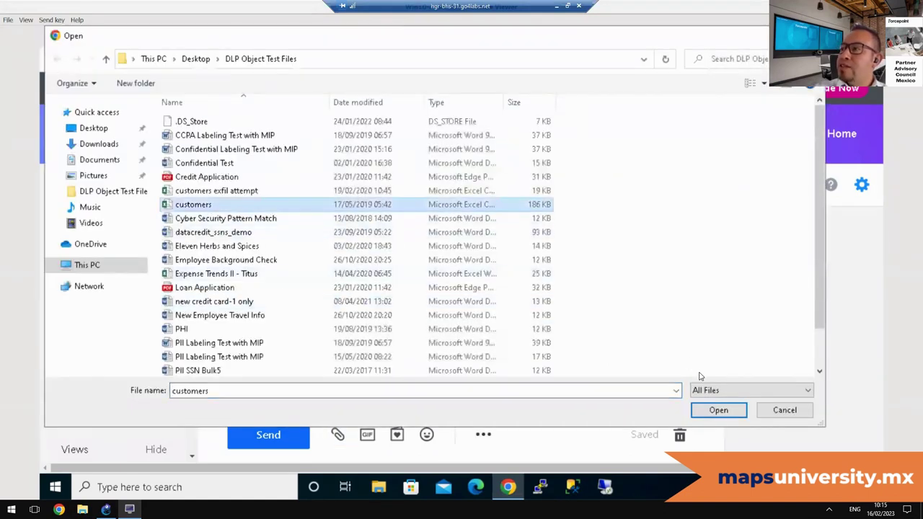
{"action": "left_click", "coordinate": [710, 410]}
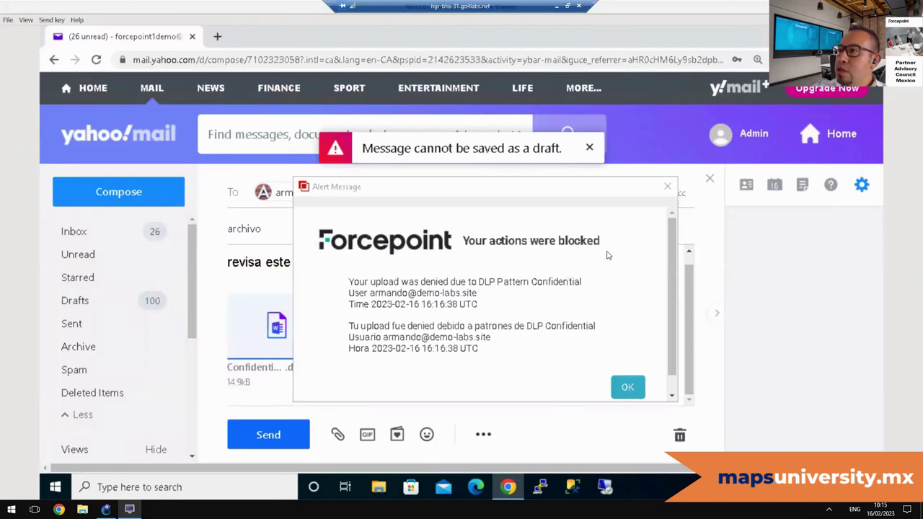
{"action": "left_click", "coordinate": [667, 188]}
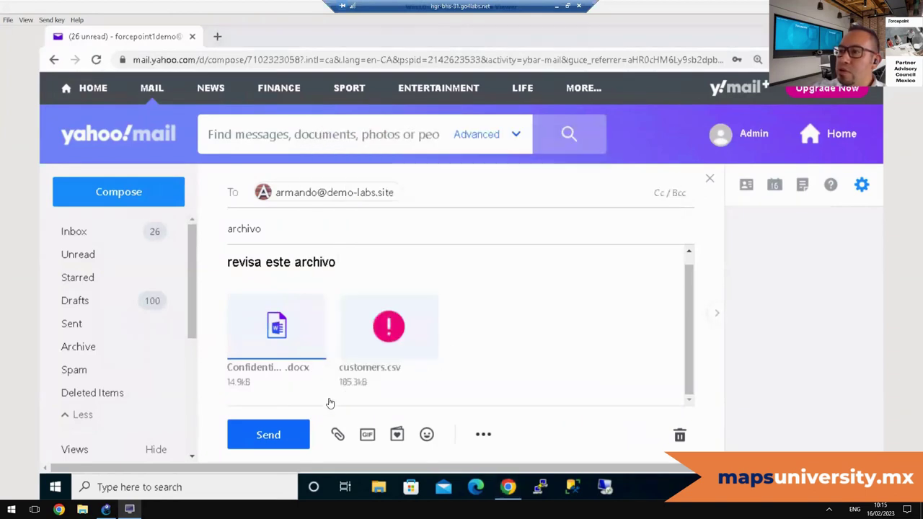
Remove the failed customers.csv attachment from the draft
{"action": "mouse_move", "coordinate": [305, 330]}
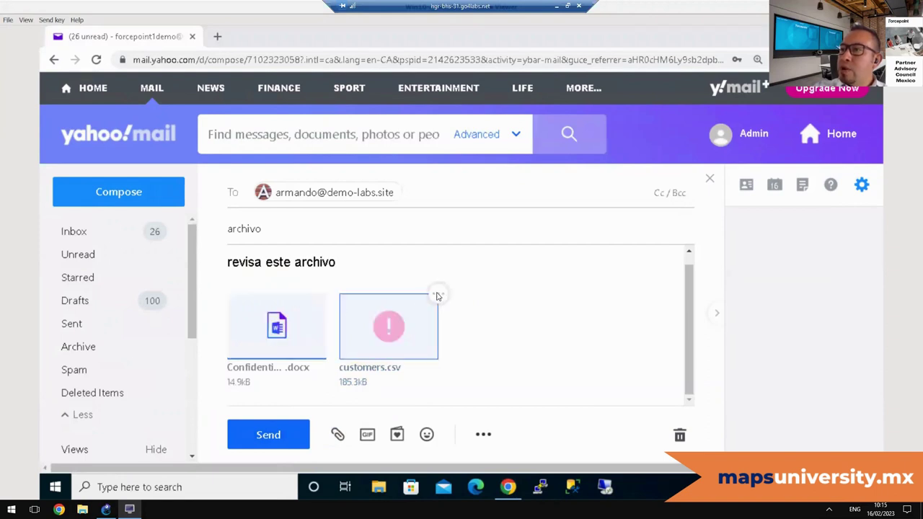
{"action": "left_click", "coordinate": [437, 295]}
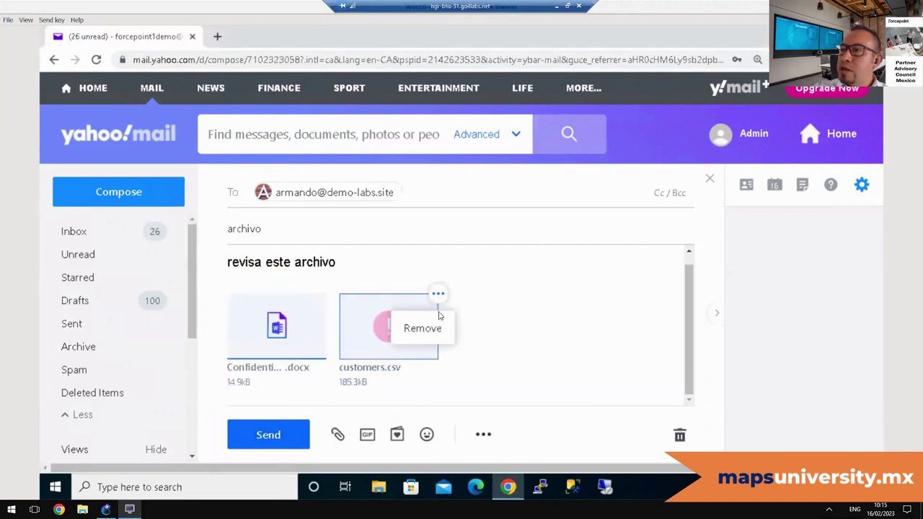
{"action": "left_click", "coordinate": [435, 330]}
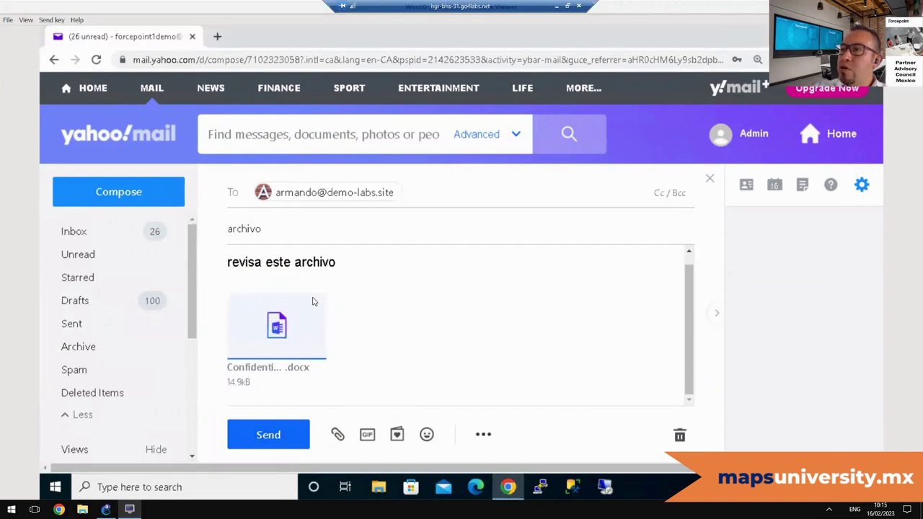
{"action": "mouse_move", "coordinate": [313, 304]}
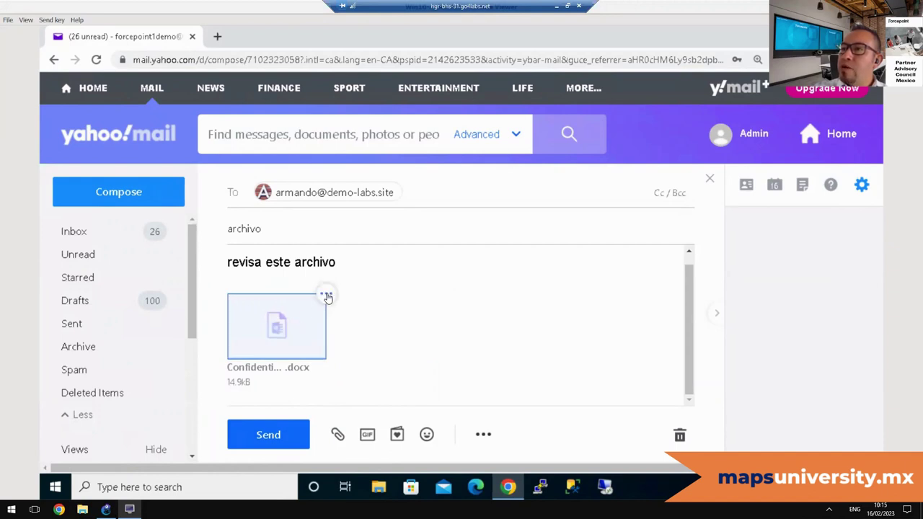
Attach the Loan Application PDF from the computer, then leave the draft for the Unread folder
{"action": "left_click", "coordinate": [338, 435]}
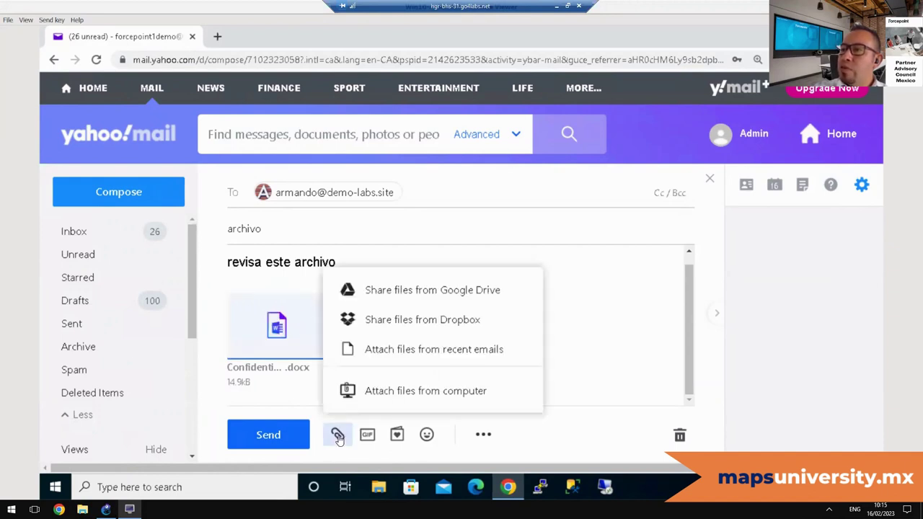
{"action": "left_click", "coordinate": [373, 394]}
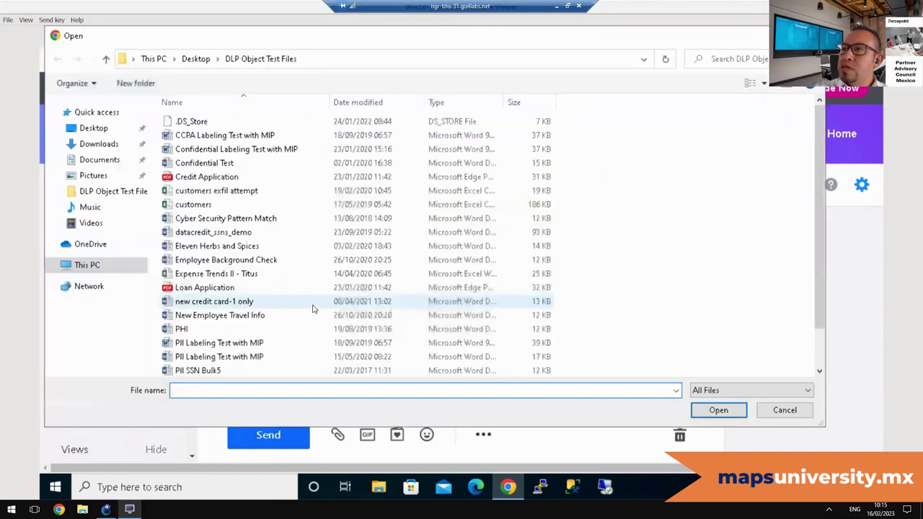
{"action": "left_click", "coordinate": [331, 287]}
{"action": "left_click", "coordinate": [711, 416]}
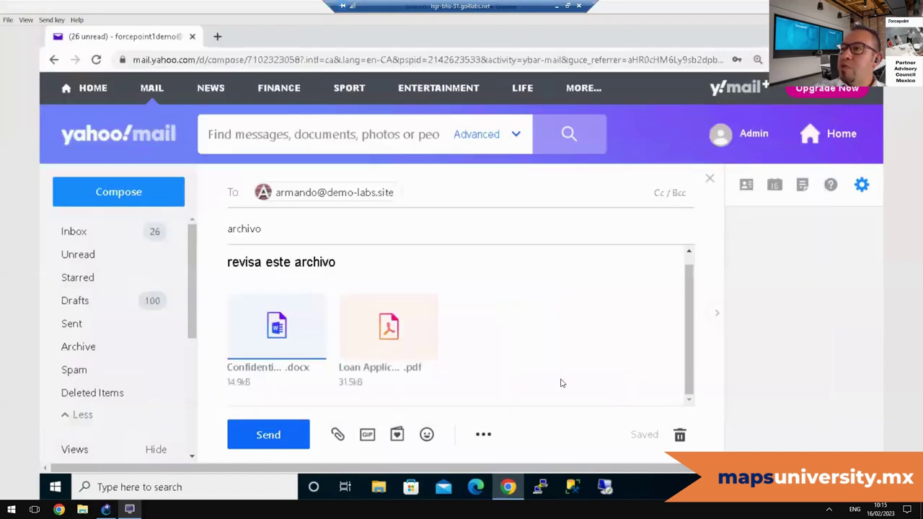
{"action": "mouse_move", "coordinate": [421, 348]}
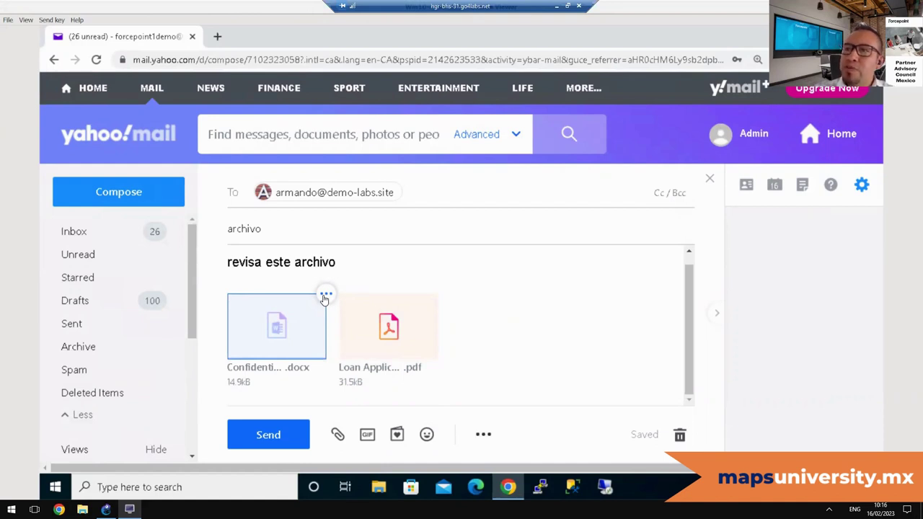
{"action": "left_click", "coordinate": [325, 296]}
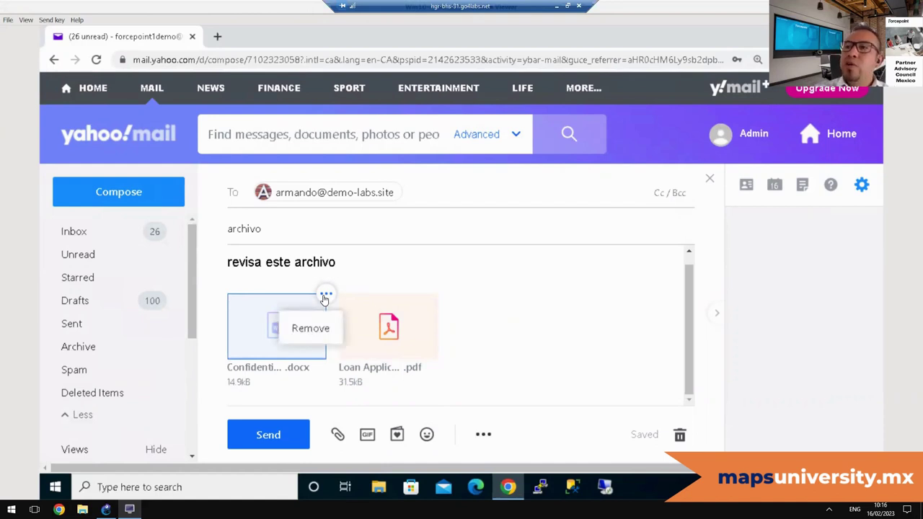
{"action": "left_click", "coordinate": [137, 259]}
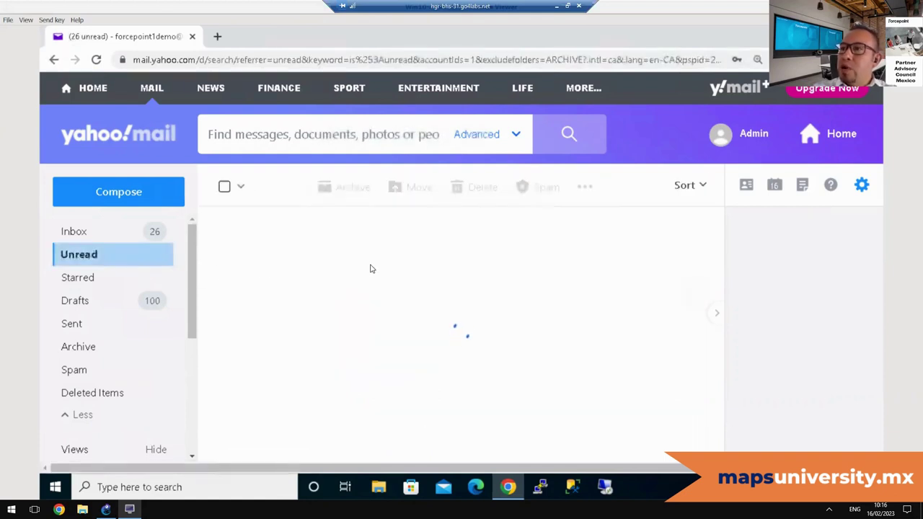
From Yahoo Mail's Drafts folder, open the archivo draft, then the la pelicula draft
{"action": "left_click", "coordinate": [92, 300]}
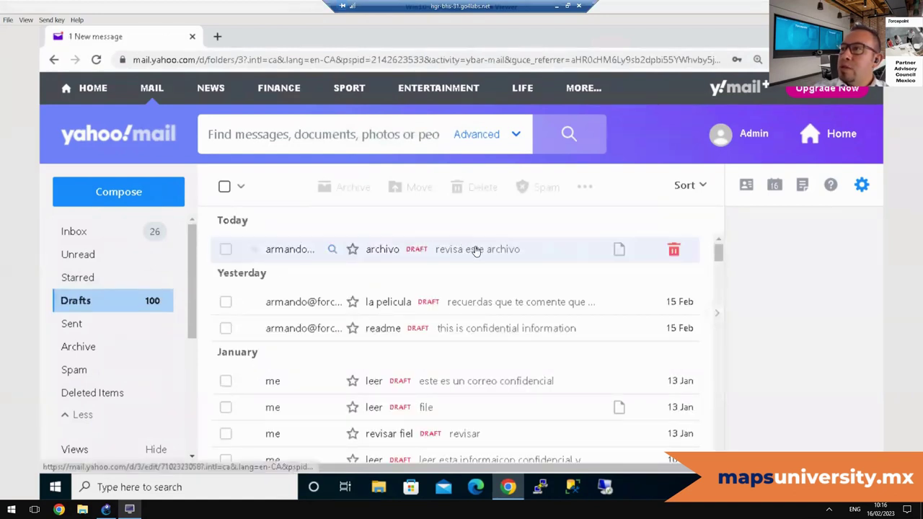
{"action": "left_click", "coordinate": [476, 248]}
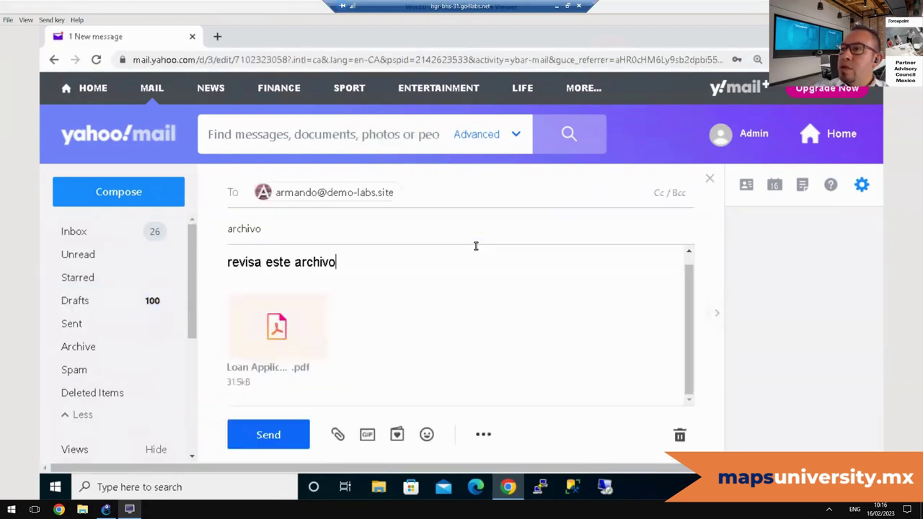
{"action": "left_click", "coordinate": [139, 301]}
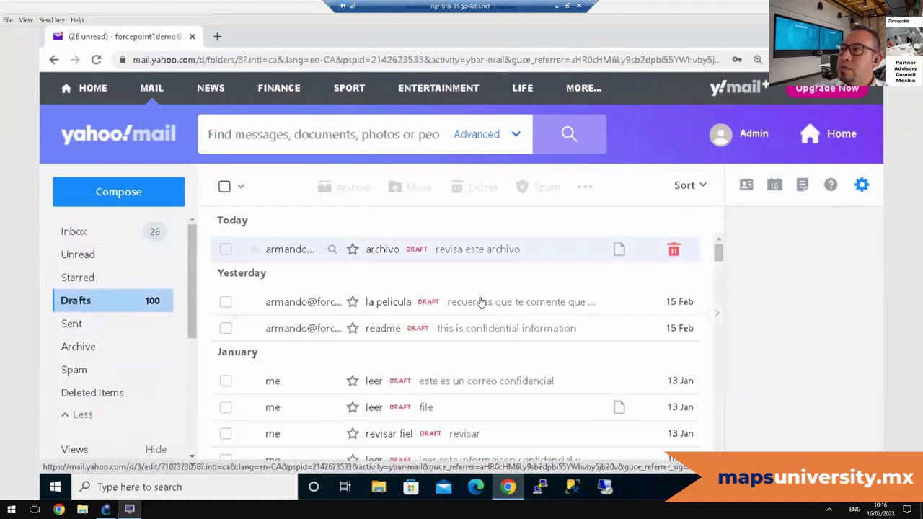
{"action": "left_click", "coordinate": [494, 303]}
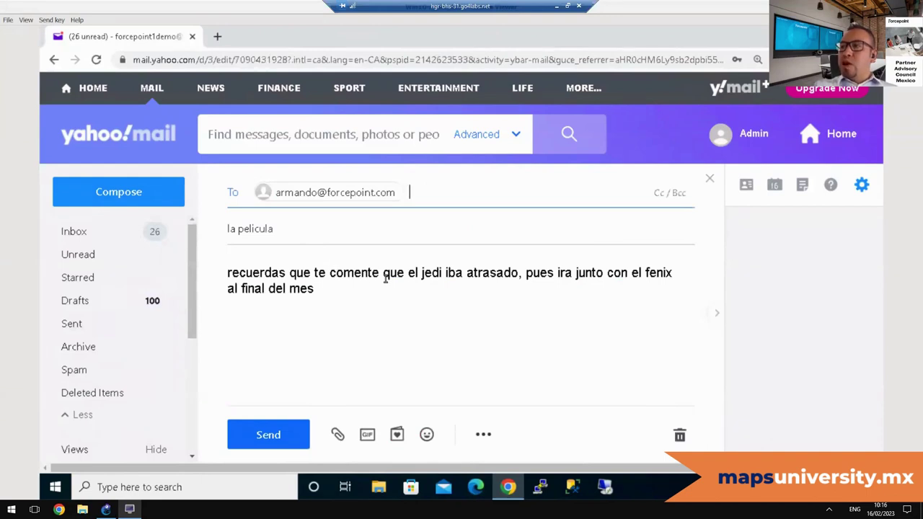
Highlight the words jedi and fenix in the la pelicula body, then send it
{"action": "double_click", "coordinate": [431, 272]}
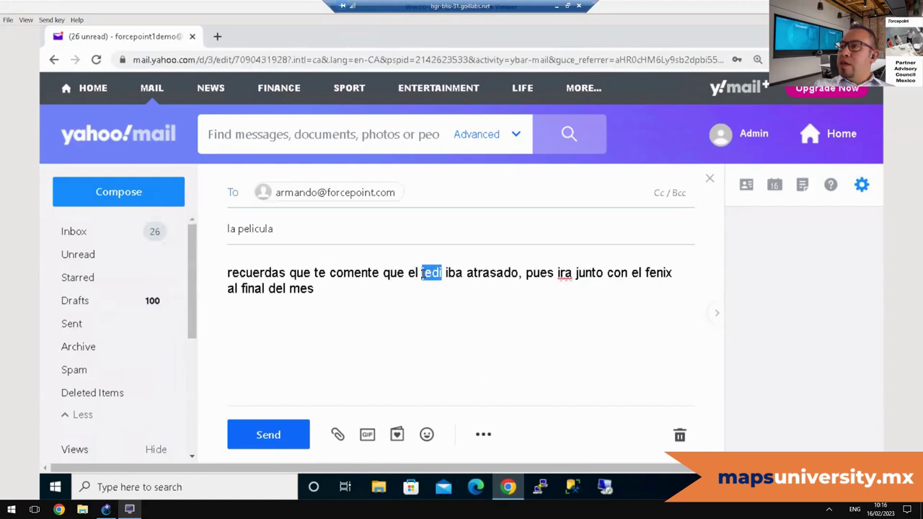
{"action": "left_click", "coordinate": [498, 278]}
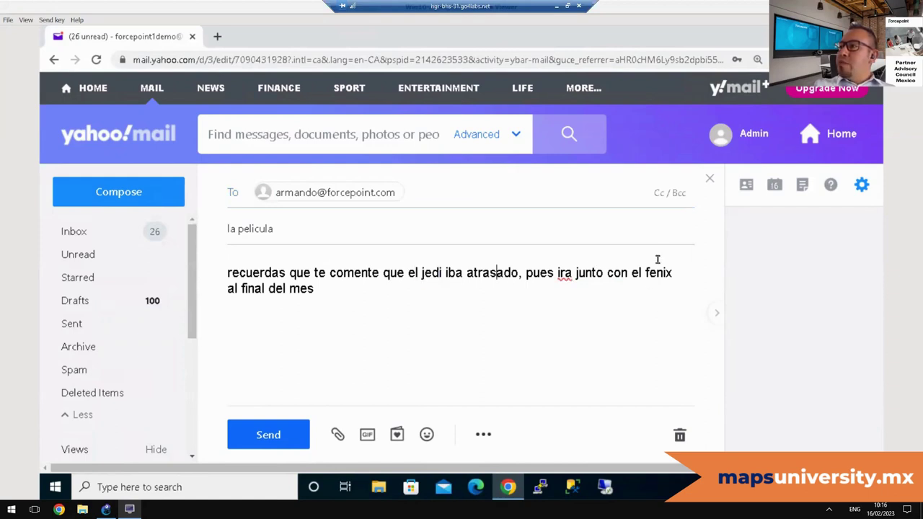
{"action": "left_click_drag", "start_coordinate": [646, 272], "coordinate": [672, 271]}
{"action": "left_click", "coordinate": [537, 284]}
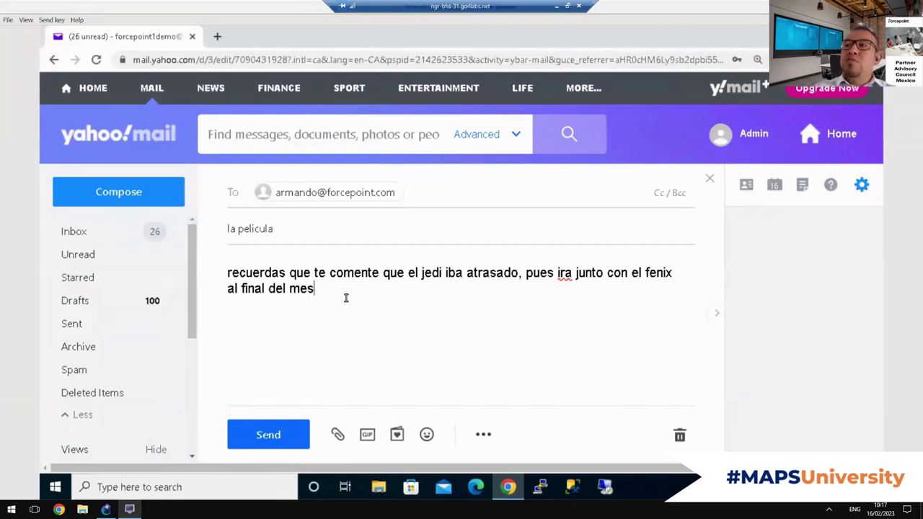
{"action": "left_click", "coordinate": [268, 436]}
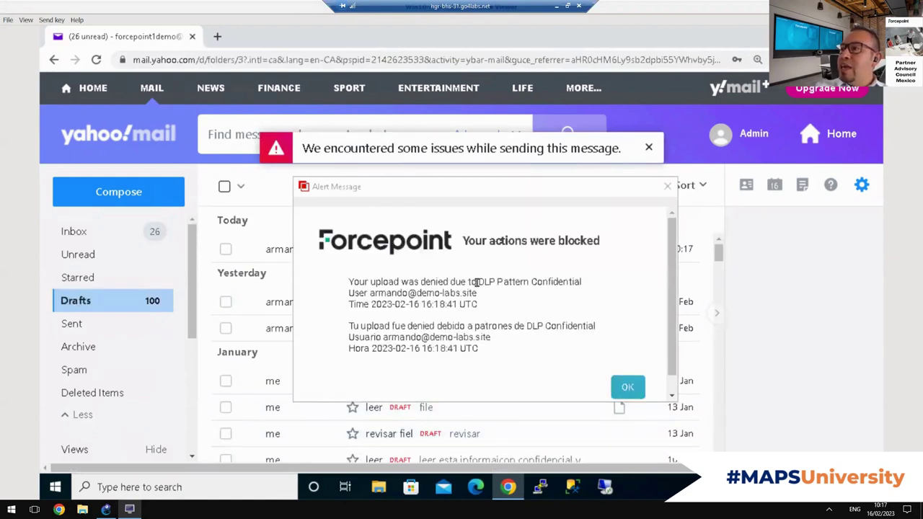
Highlight 'DLP Pattern Confidential' in the Forcepoint alert and dismiss it
{"action": "left_click_drag", "start_coordinate": [479, 282], "coordinate": [582, 281]}
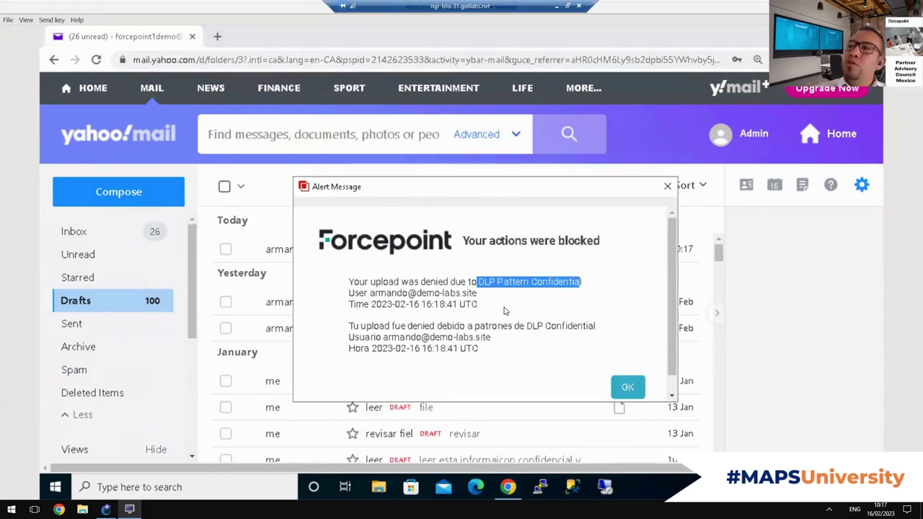
{"action": "left_click", "coordinate": [627, 388]}
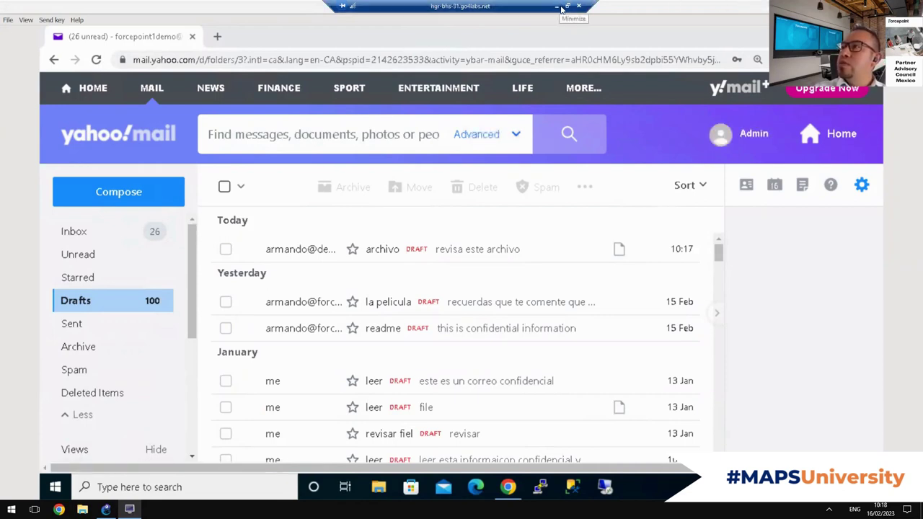
Minimize the remote desktop and advance PowerPoint to the Esteganografía slide
{"action": "left_click", "coordinate": [559, 9]}
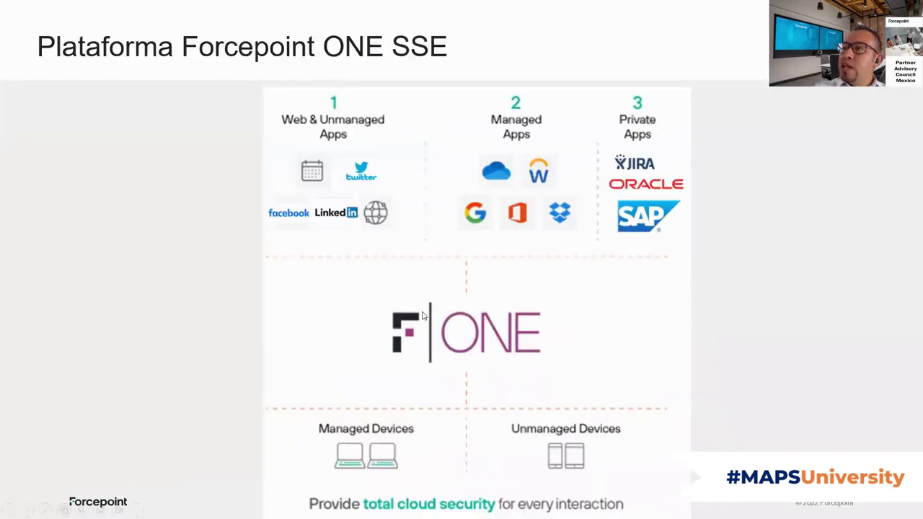
{"action": "key", "text": "Right"}
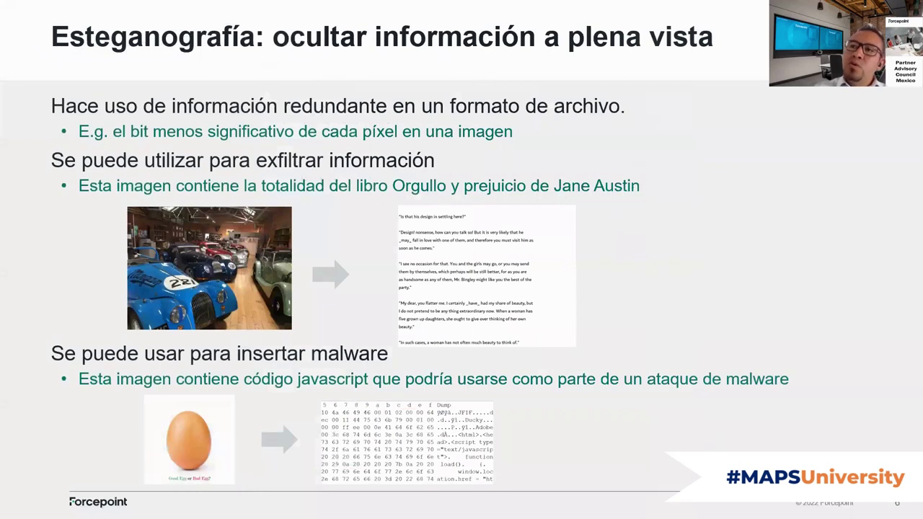
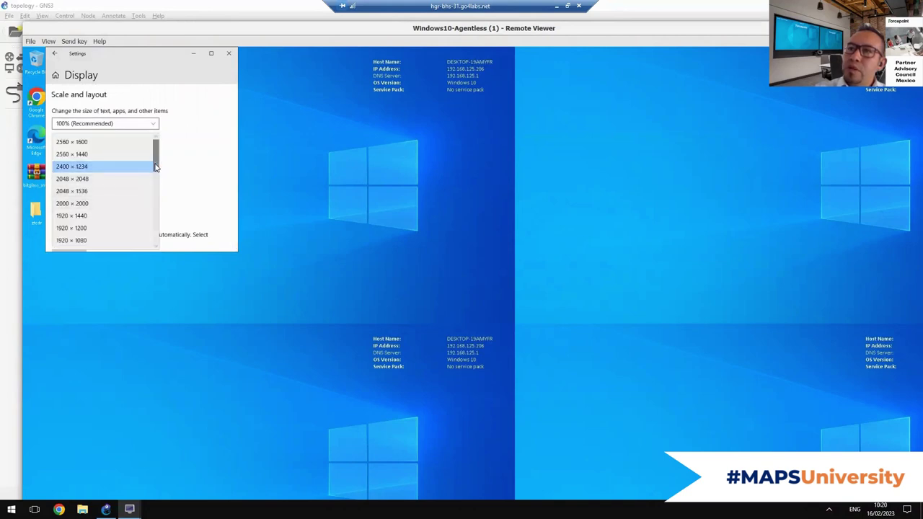
Set the VM's display resolution to 1280 × 720 and keep the change
{"action": "left_click", "coordinate": [156, 200]}
{"action": "scroll", "coordinate": [155, 204], "scroll_direction": "down", "scroll_amount": 1}
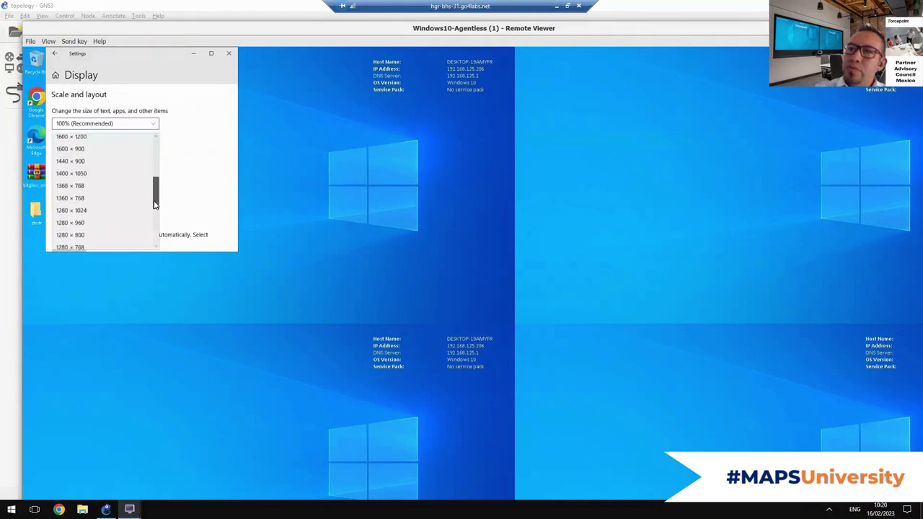
{"action": "left_click_drag", "start_coordinate": [154, 204], "coordinate": [154, 211]}
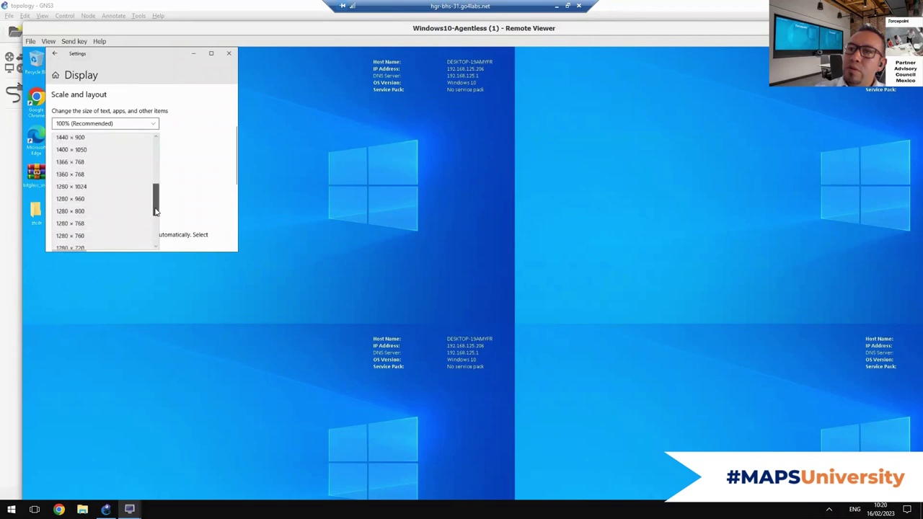
{"action": "left_click", "coordinate": [121, 247]}
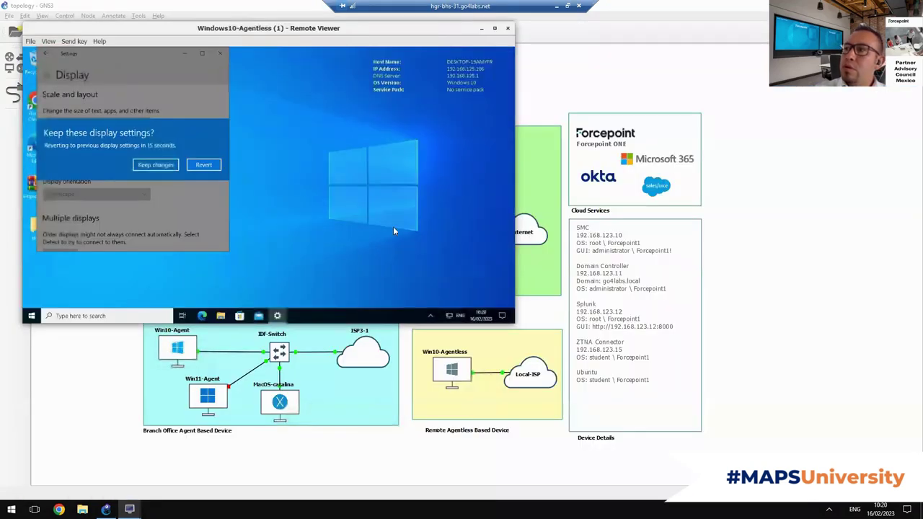
{"action": "left_click", "coordinate": [155, 164]}
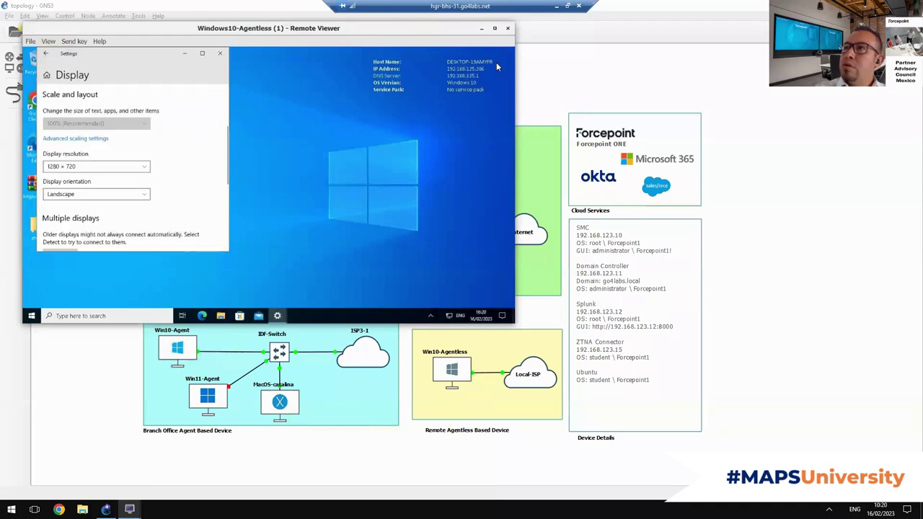
Enlarge the viewer window, reapply and keep 1280 × 720, then close Display settings
{"action": "left_click", "coordinate": [493, 28]}
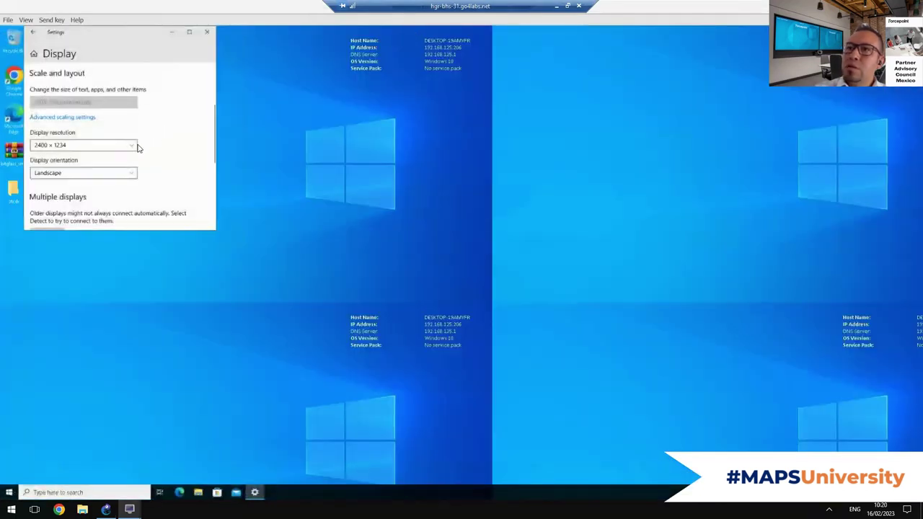
{"action": "left_click", "coordinate": [137, 148]}
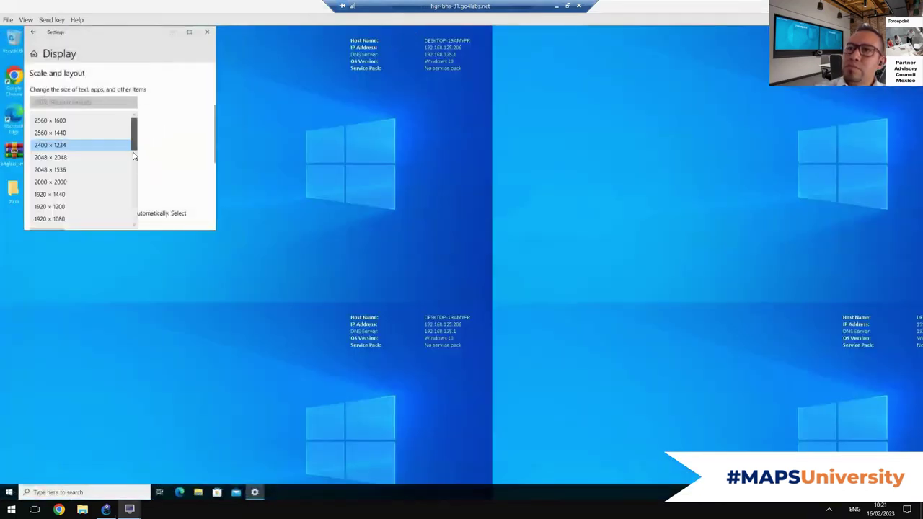
{"action": "scroll", "coordinate": [128, 194], "scroll_direction": "down", "scroll_amount": 5}
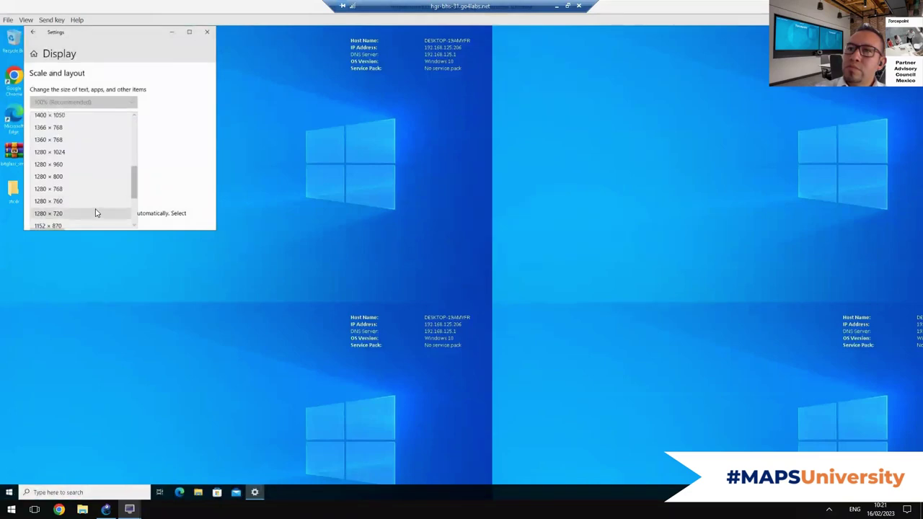
{"action": "left_click", "coordinate": [95, 211]}
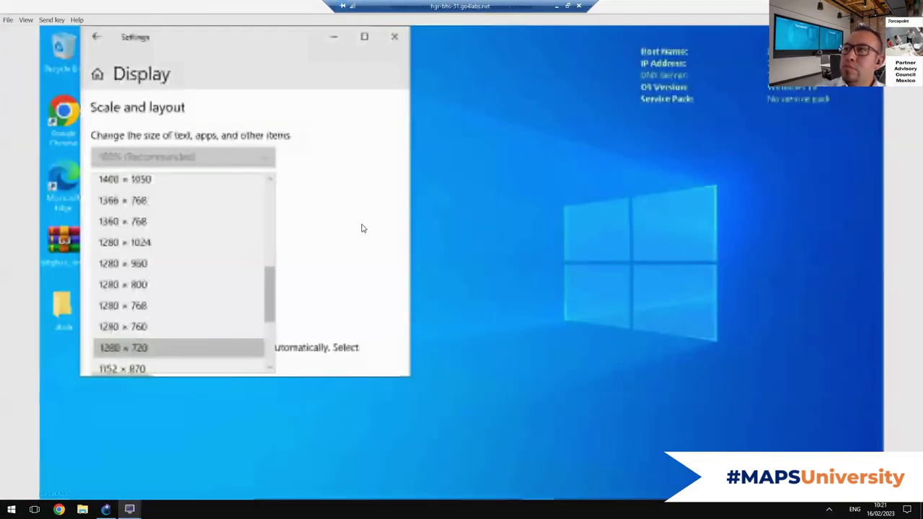
{"action": "left_click", "coordinate": [295, 230]}
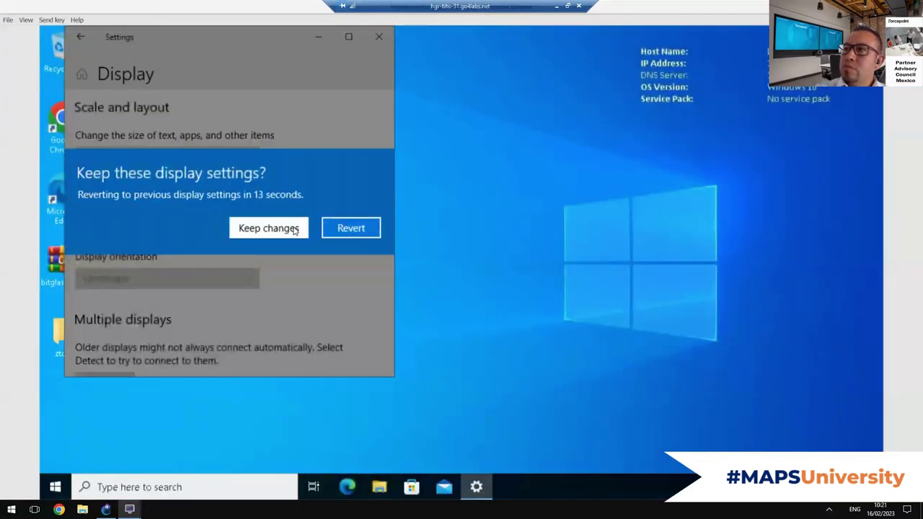
{"action": "left_click", "coordinate": [381, 38]}
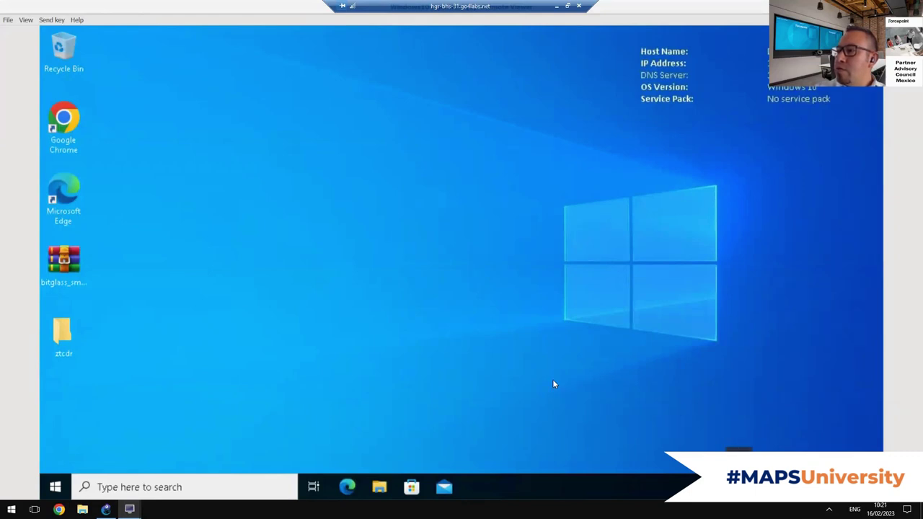
Open the desktop ztcdr folder, view checo.jpg in Photos, then close it and deselect
{"action": "double_click", "coordinate": [62, 341]}
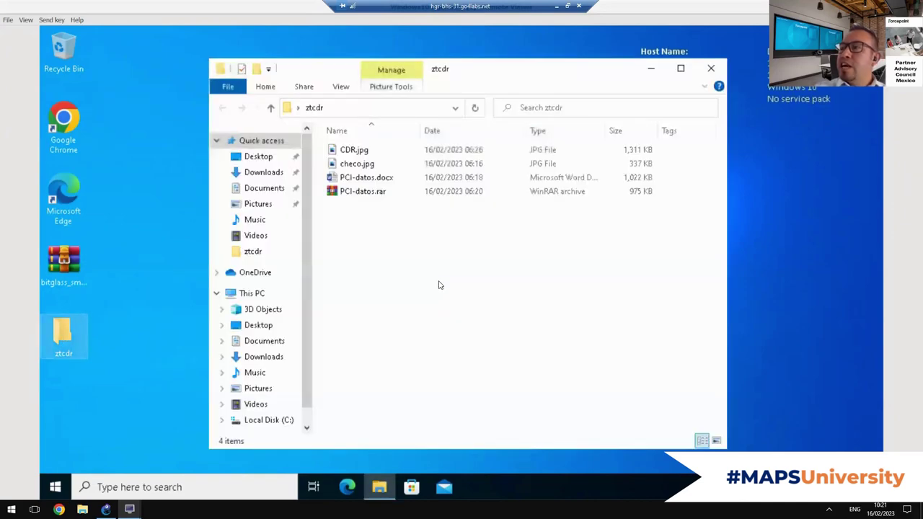
{"action": "double_click", "coordinate": [366, 165]}
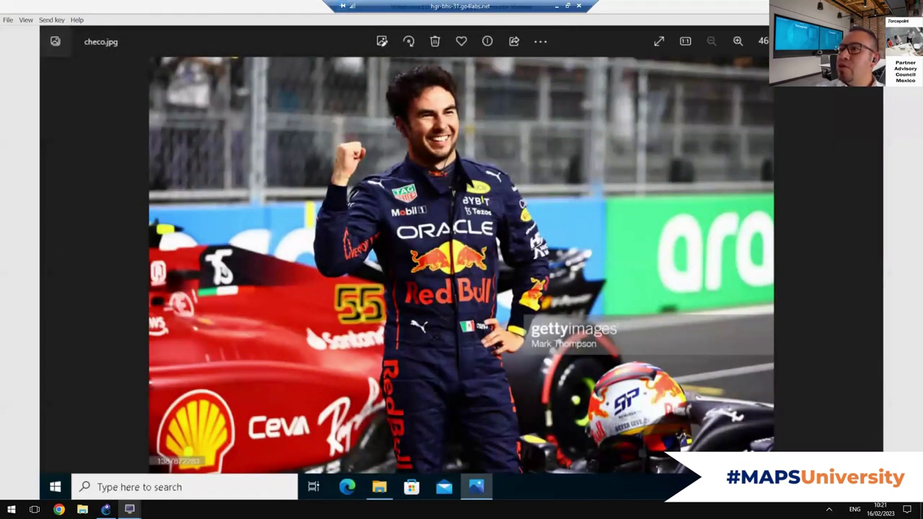
{"action": "key", "text": "alt+F4"}
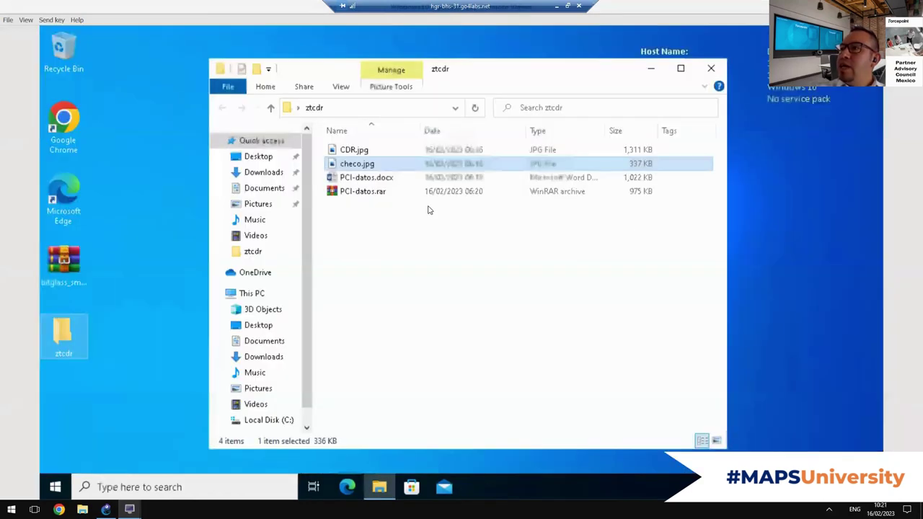
{"action": "left_click", "coordinate": [396, 224]}
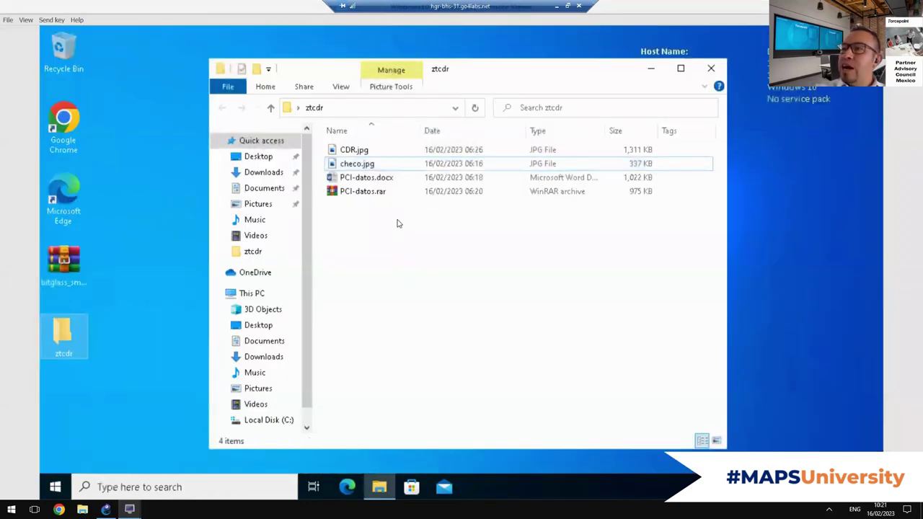
{"action": "double_click", "coordinate": [392, 179]}
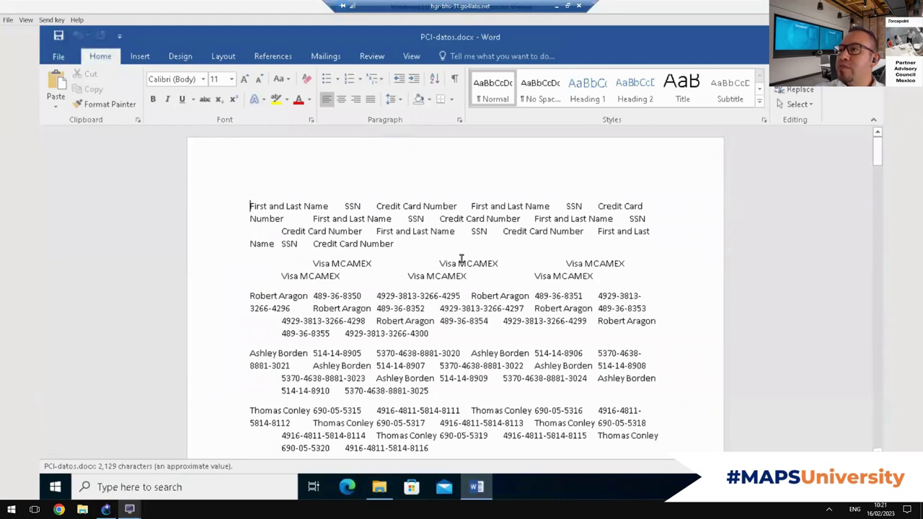
{"action": "scroll", "coordinate": [462, 260], "scroll_direction": "down", "scroll_amount": 1}
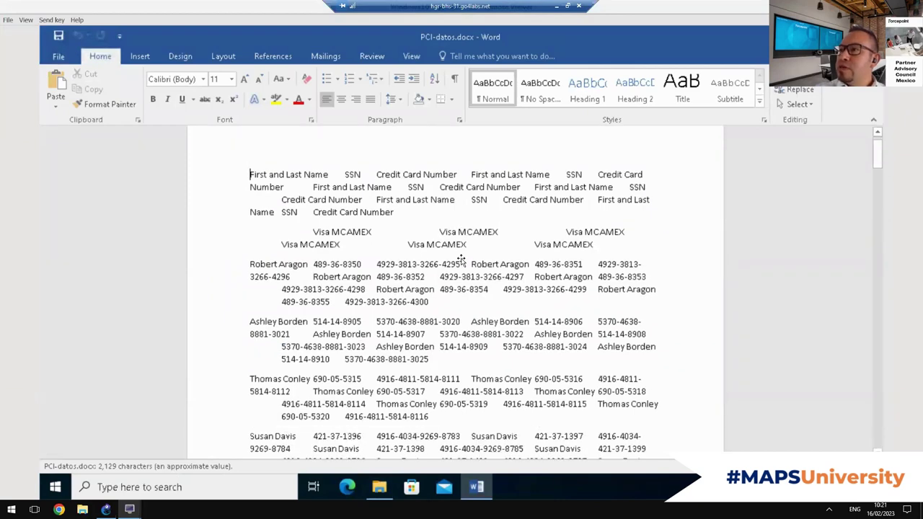
{"action": "scroll", "coordinate": [461, 258], "scroll_direction": "down", "scroll_amount": 20}
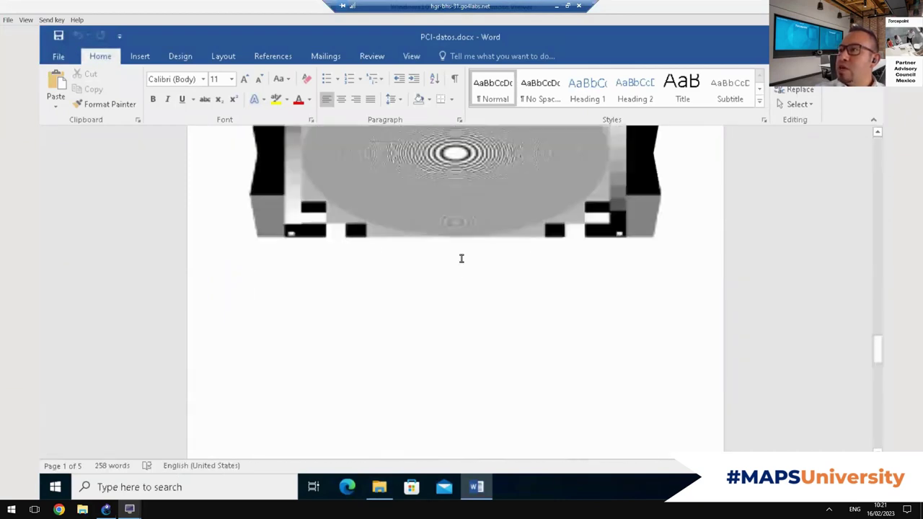
{"action": "scroll", "coordinate": [462, 258], "scroll_direction": "up", "scroll_amount": 10}
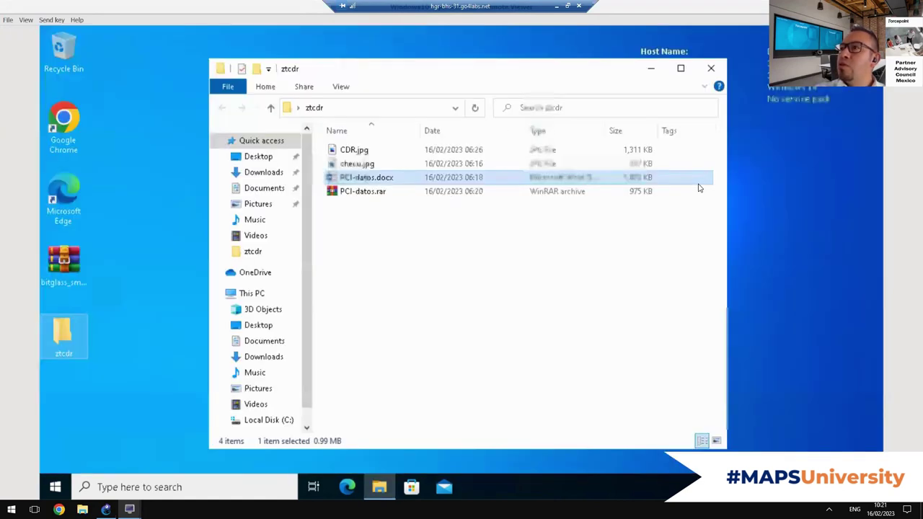
{"action": "left_click", "coordinate": [382, 215]}
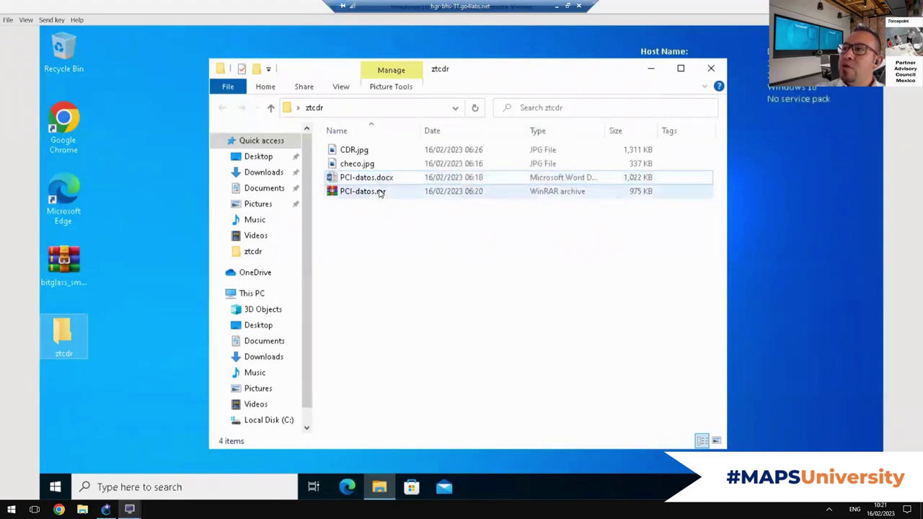
{"action": "left_click", "coordinate": [374, 193]}
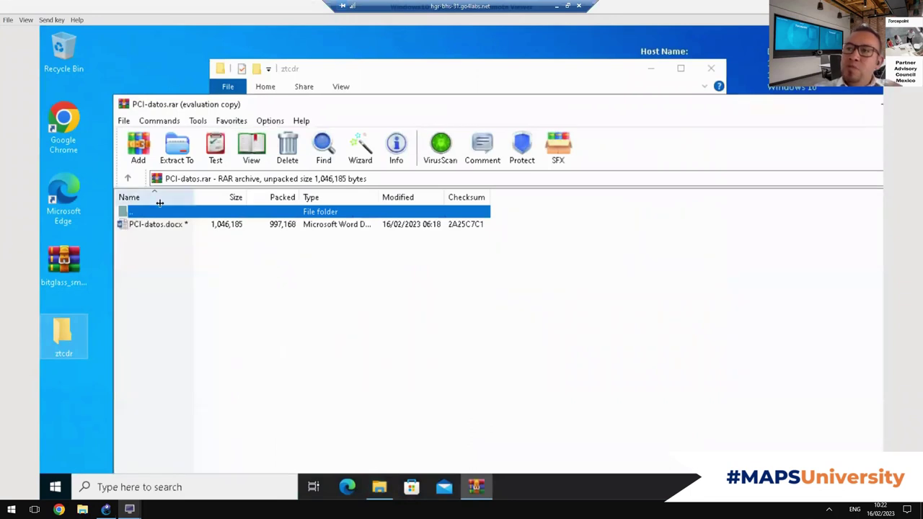
Open PCI-datos.docx from PCI-datos.rar with the archive password, then close Word and WinRAR
{"action": "double_click", "coordinate": [154, 226]}
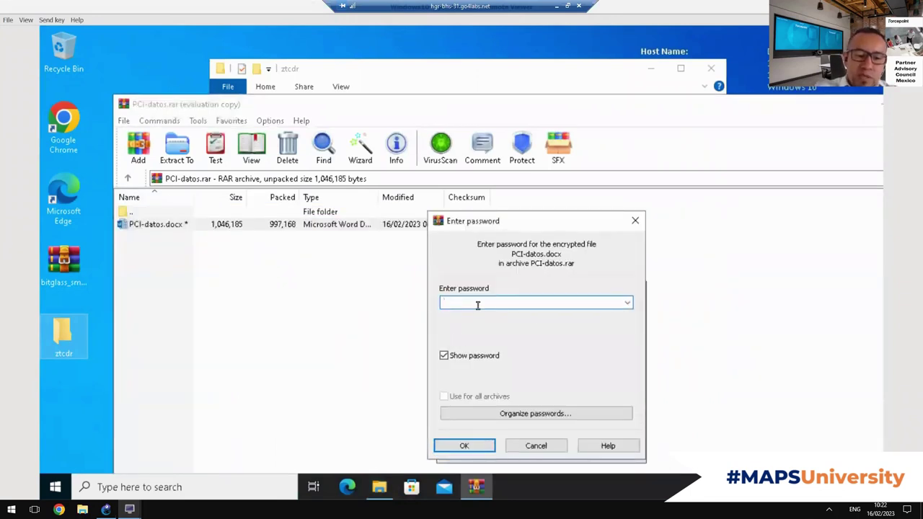
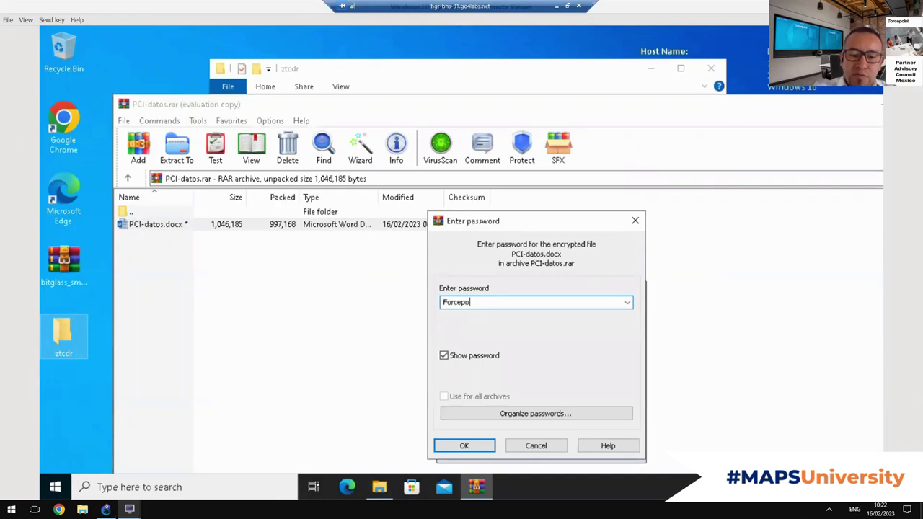
{"action": "key", "text": "Return"}
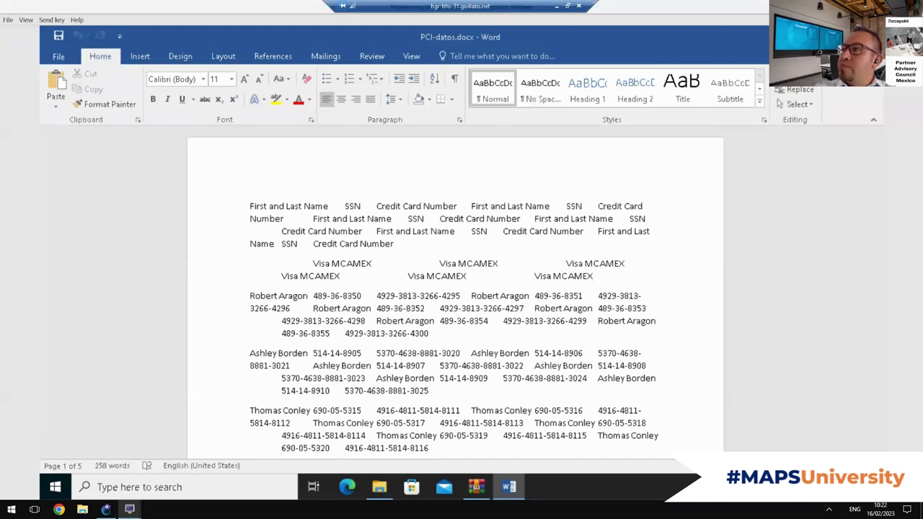
{"action": "key", "text": "alt+F4"}
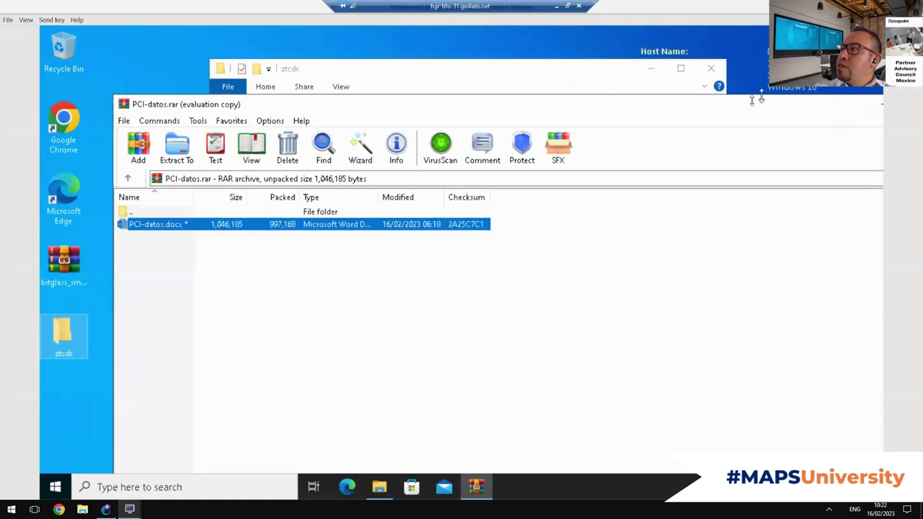
{"action": "left_click_drag", "start_coordinate": [750, 101], "coordinate": [670, 115]}
{"action": "left_click", "coordinate": [859, 113]}
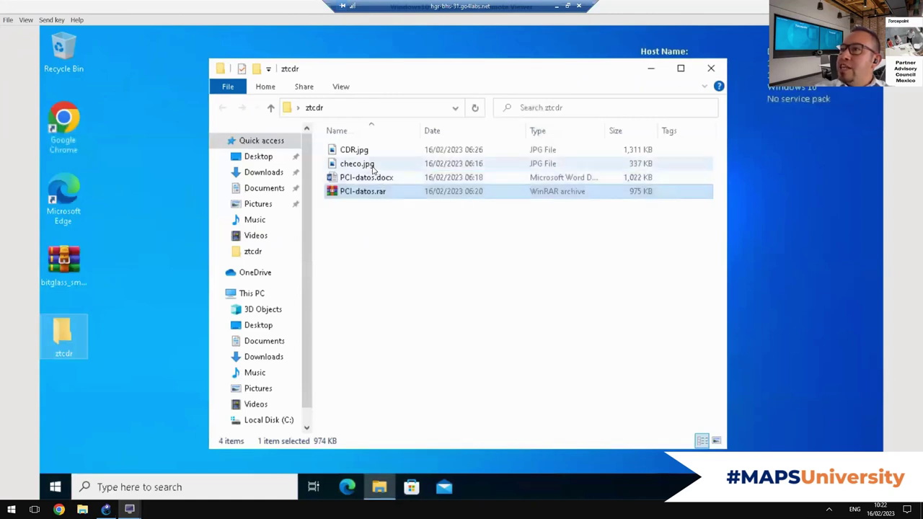
{"action": "mouse_move", "coordinate": [369, 170]}
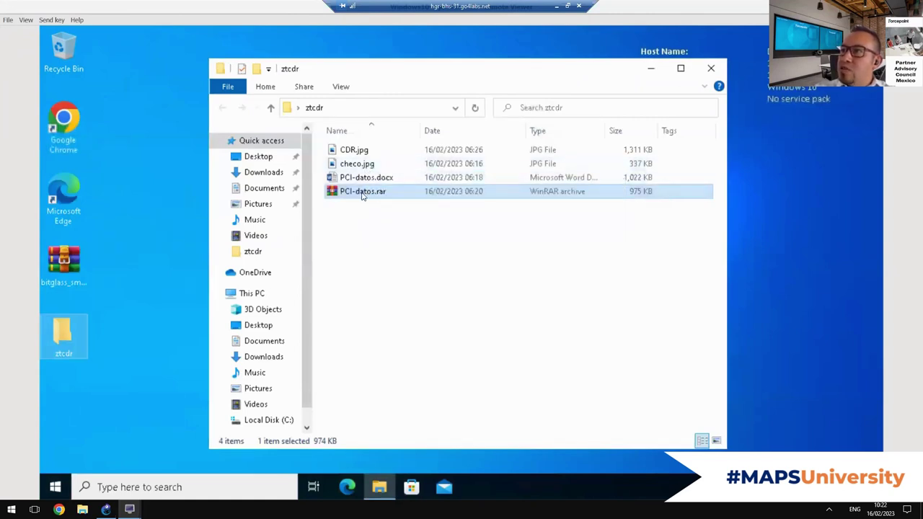
{"action": "mouse_move", "coordinate": [367, 197]}
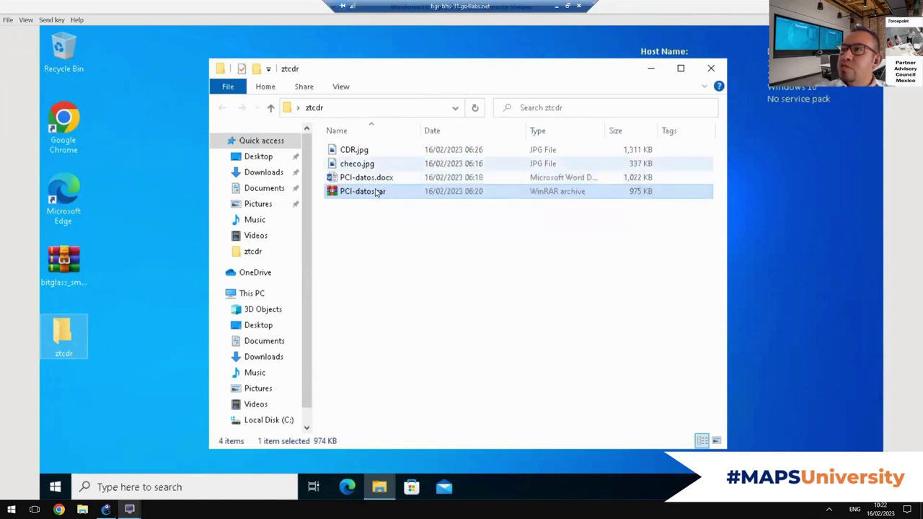
{"action": "left_click", "coordinate": [359, 153]}
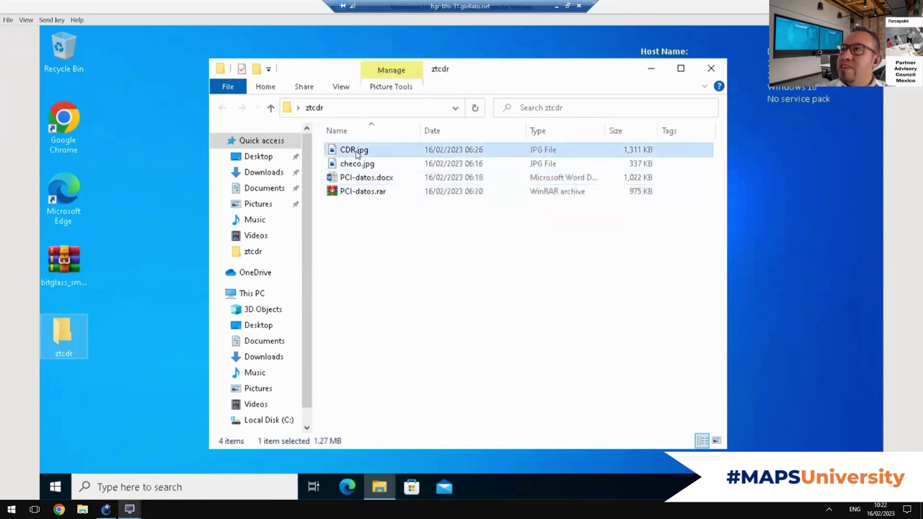
{"action": "double_click", "coordinate": [359, 153]}
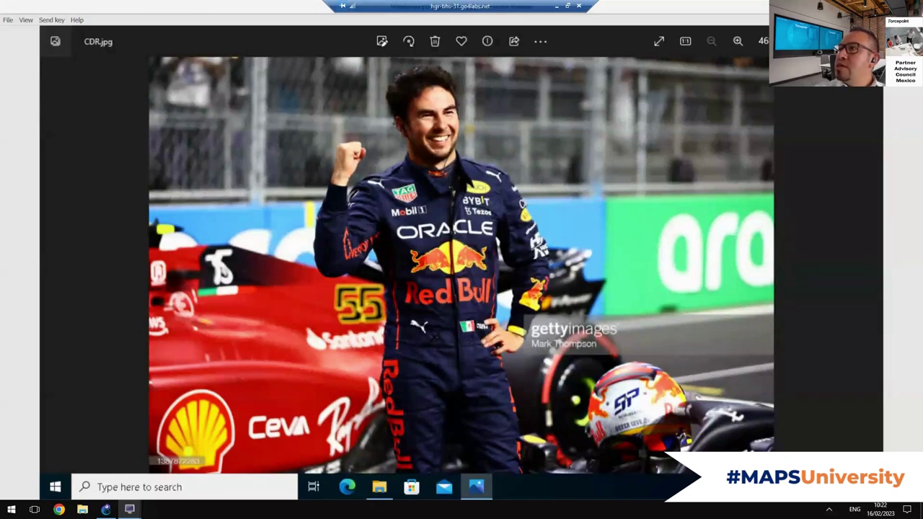
{"action": "key", "text": "alt+F4"}
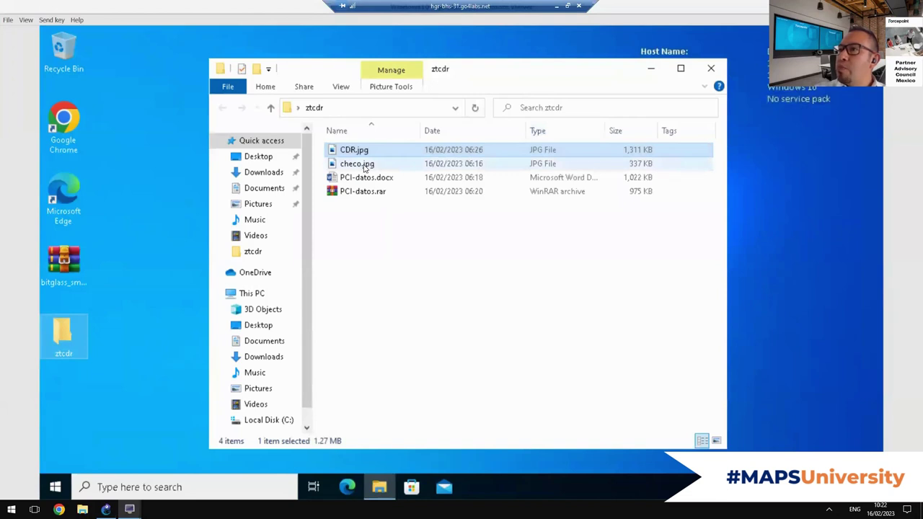
{"action": "left_click", "coordinate": [364, 164]}
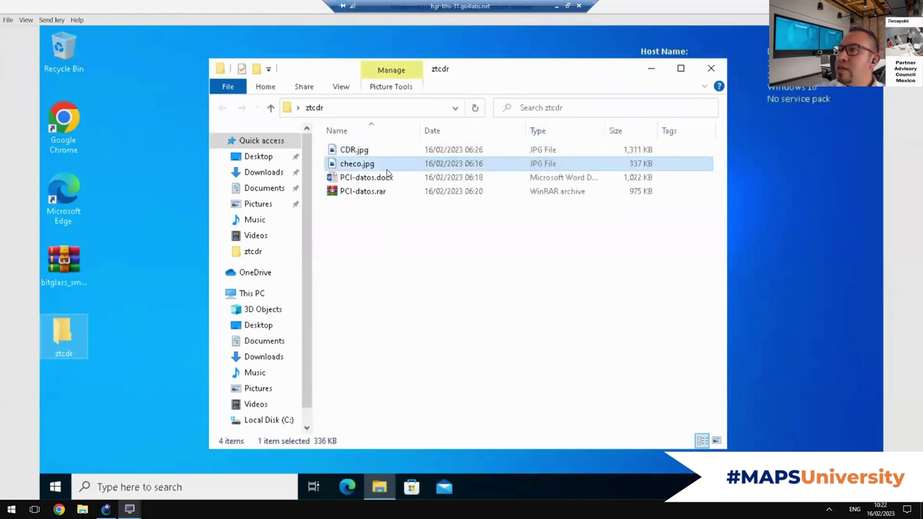
{"action": "left_click", "coordinate": [363, 196]}
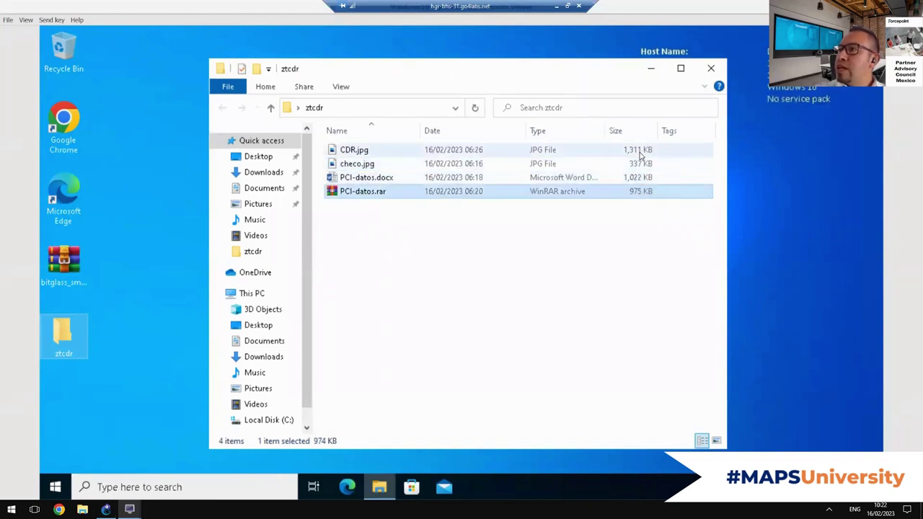
{"action": "left_click", "coordinate": [638, 155]}
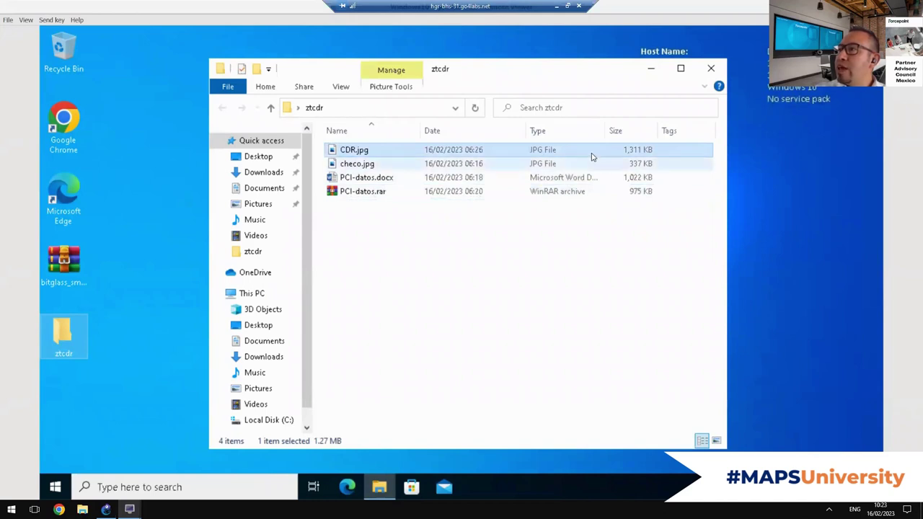
{"action": "double_click", "coordinate": [365, 151]}
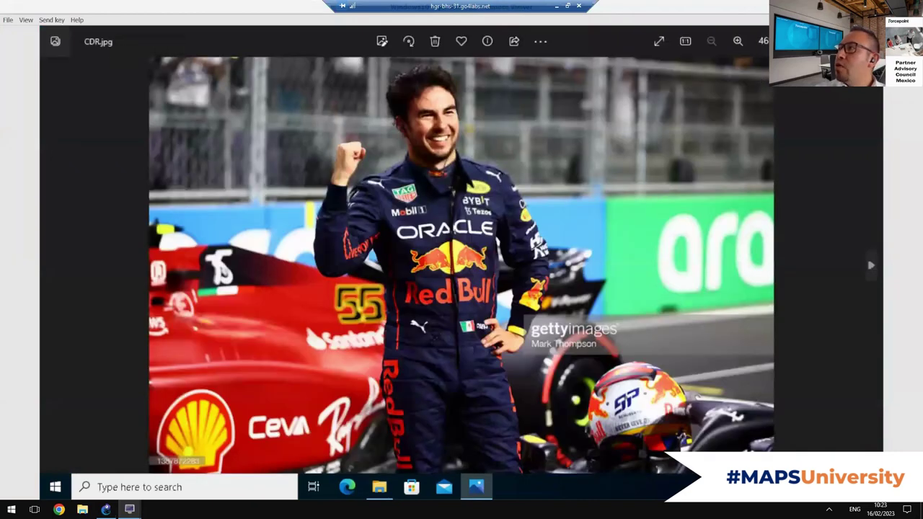
{"action": "key", "text": "alt+F4"}
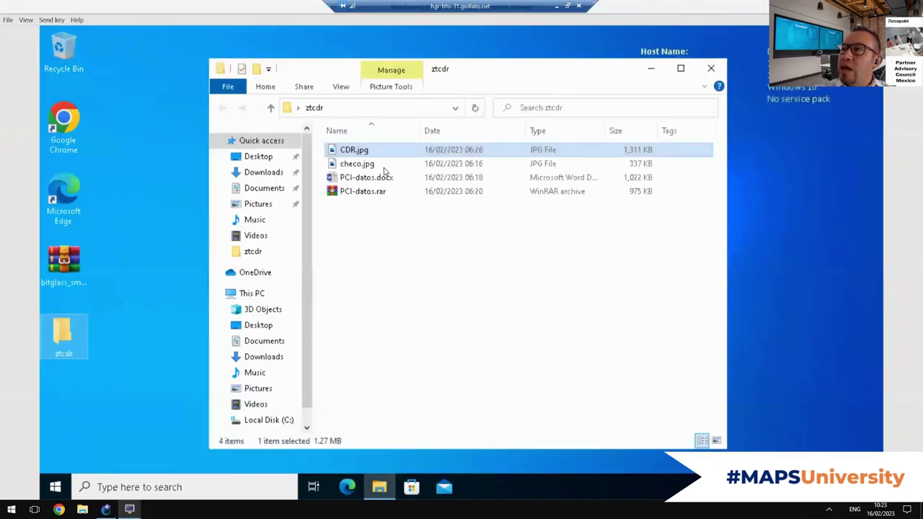
Rename CDR.jpg to CDR.rar, accepting the file extension change warning
{"action": "left_click", "coordinate": [370, 149]}
{"action": "left_click", "coordinate": [372, 149]}
{"action": "key", "text": "BackSpace"}
{"action": "key", "text": "BackSpace"}
{"action": "key", "text": "BackSpace"}
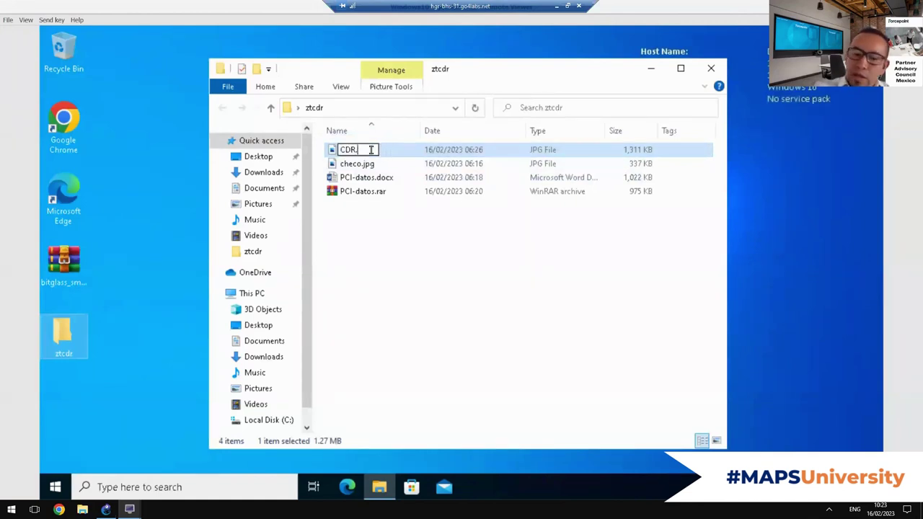
{"action": "type", "text": "rar"}
{"action": "left_click", "coordinate": [393, 241]}
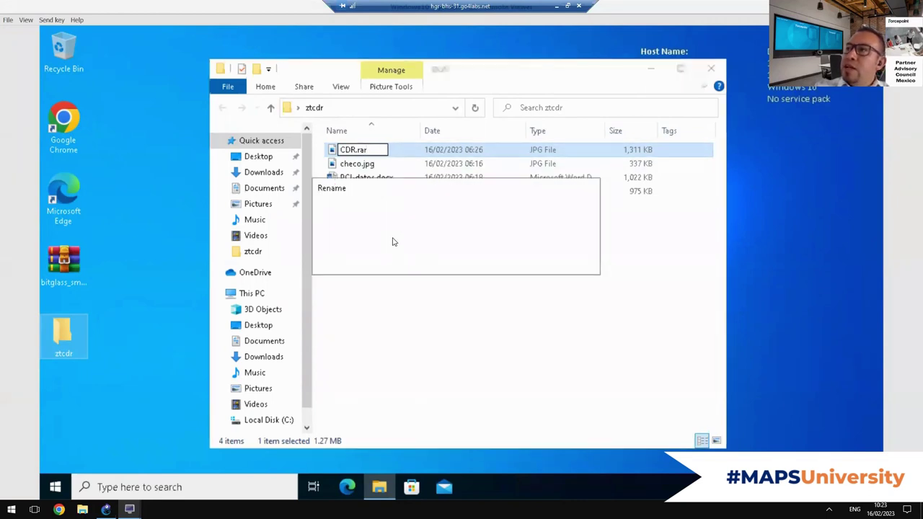
{"action": "left_click", "coordinate": [514, 263]}
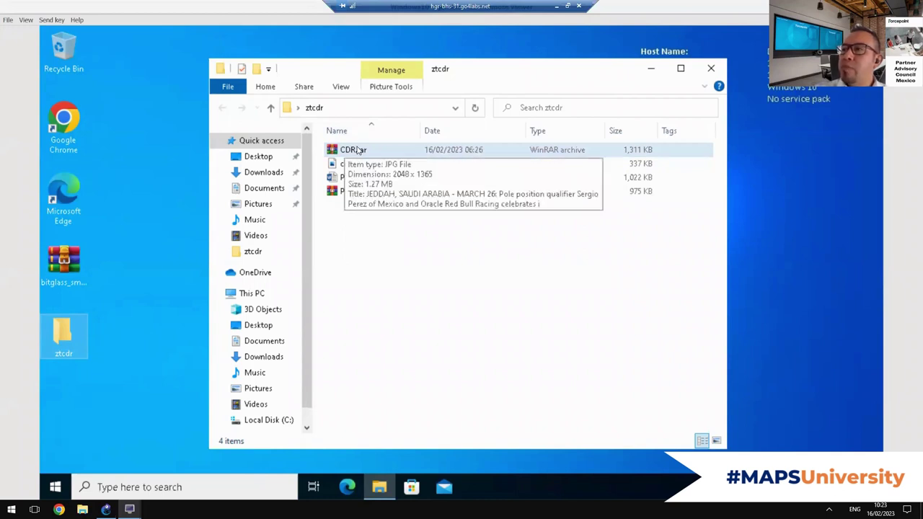
{"action": "left_click", "coordinate": [358, 150]}
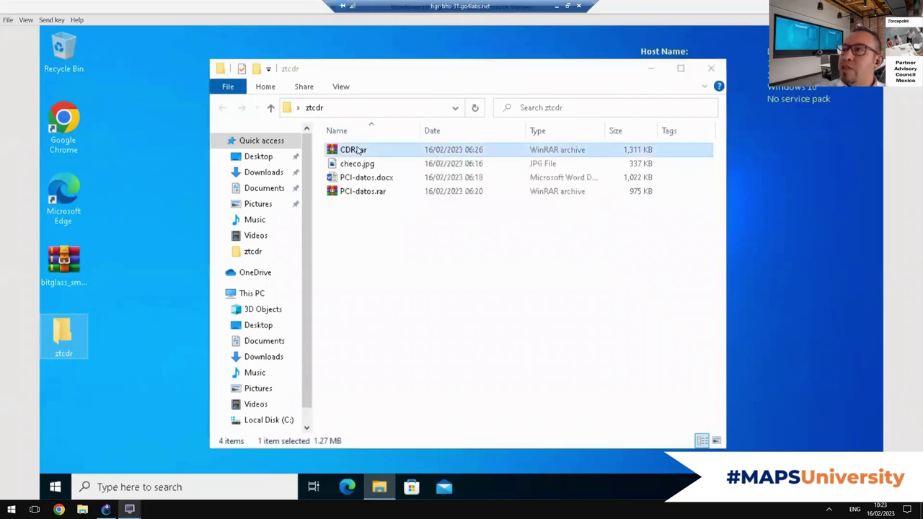
Open CDR.rar in WinRAR, view the encrypted PCI-datos.docx with its password, then close both
{"action": "double_click", "coordinate": [358, 150]}
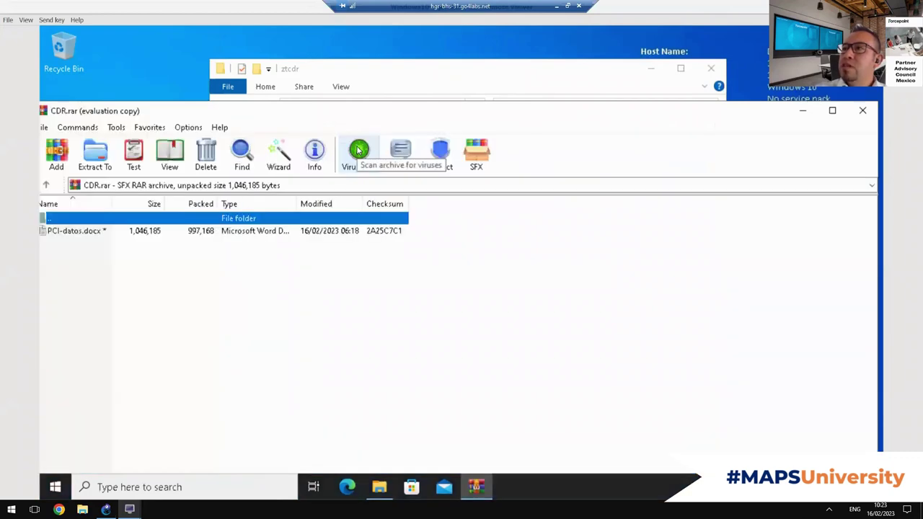
{"action": "left_click", "coordinate": [85, 232]}
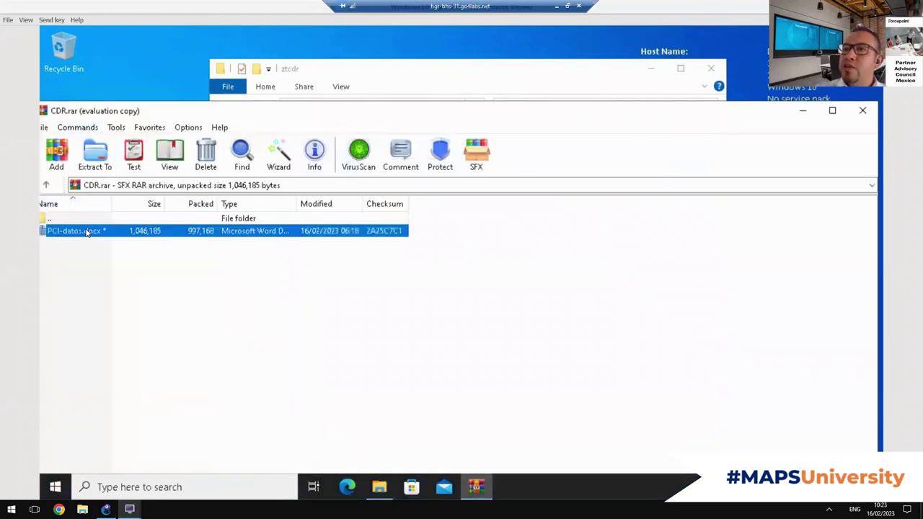
{"action": "double_click", "coordinate": [86, 231]}
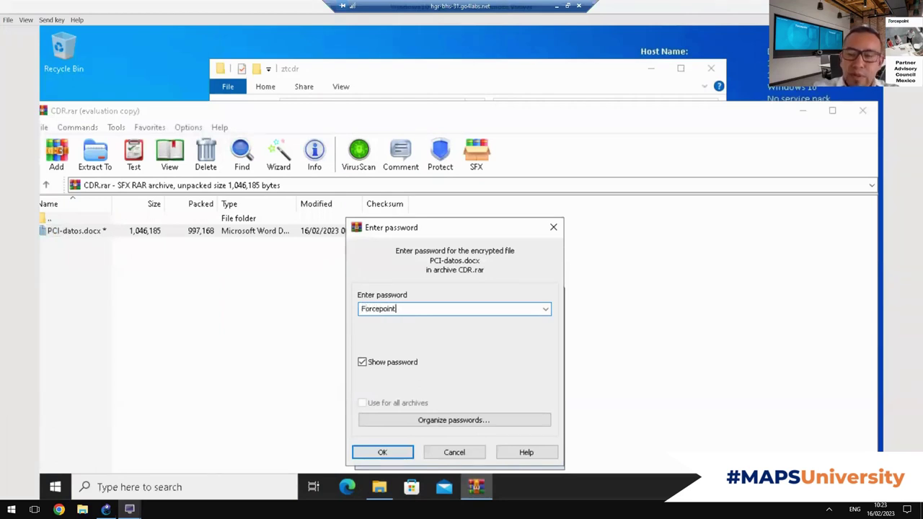
{"action": "key", "text": "Return"}
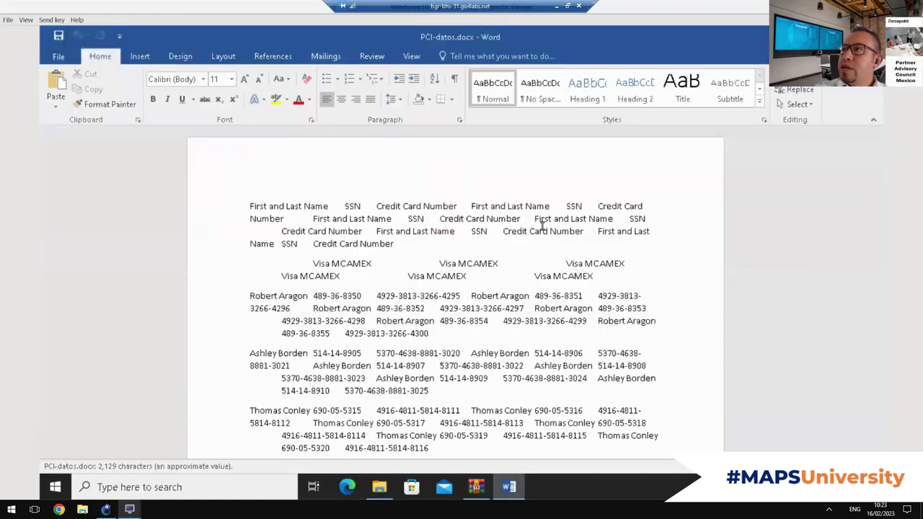
{"action": "key", "text": "alt+F4"}
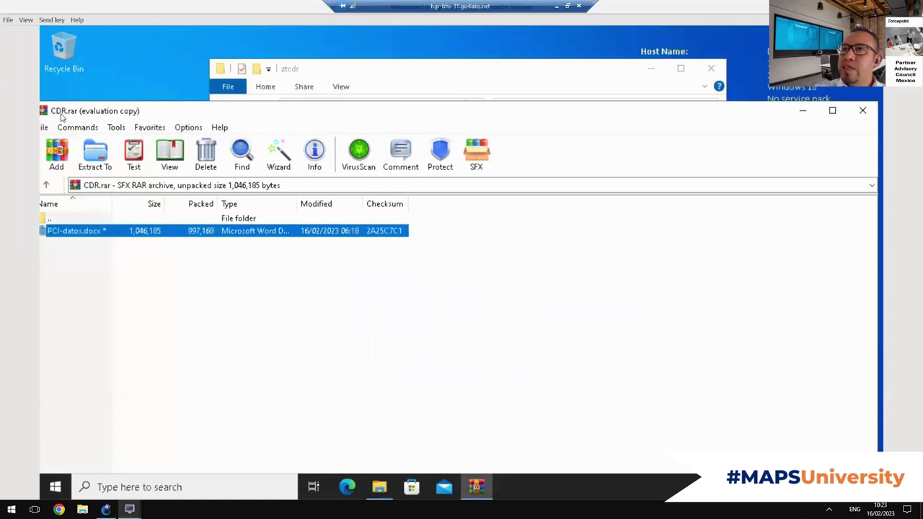
{"action": "left_click", "coordinate": [864, 109]}
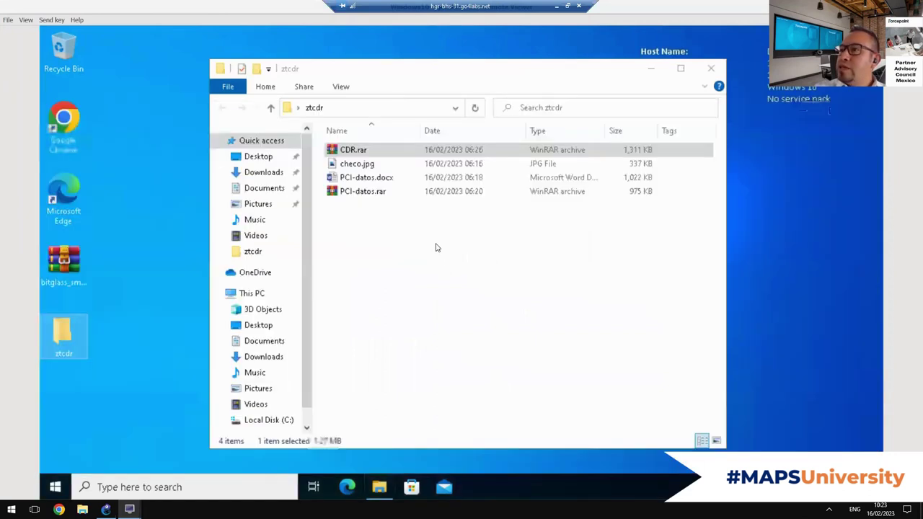
Begin renaming CDR.rar back to CDR.jpg
{"action": "left_click", "coordinate": [350, 149]}
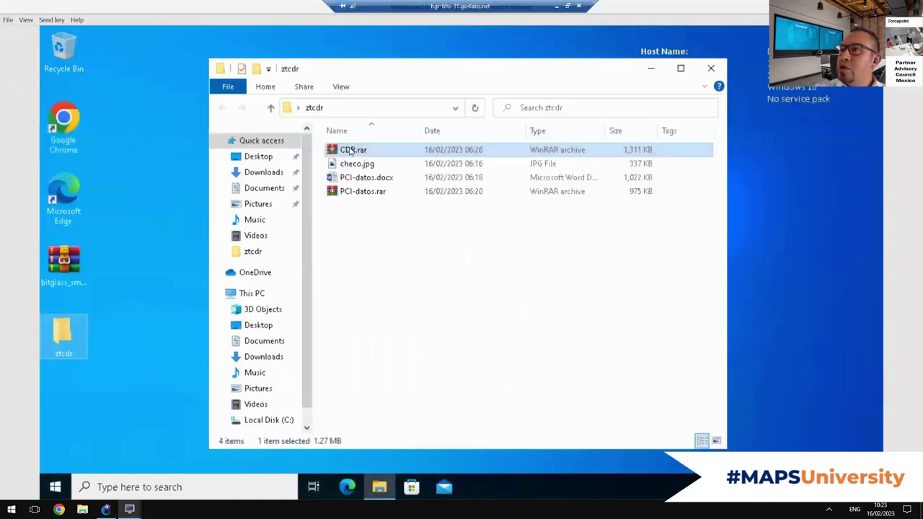
{"action": "left_click", "coordinate": [363, 150]}
{"action": "left_click", "coordinate": [369, 150]}
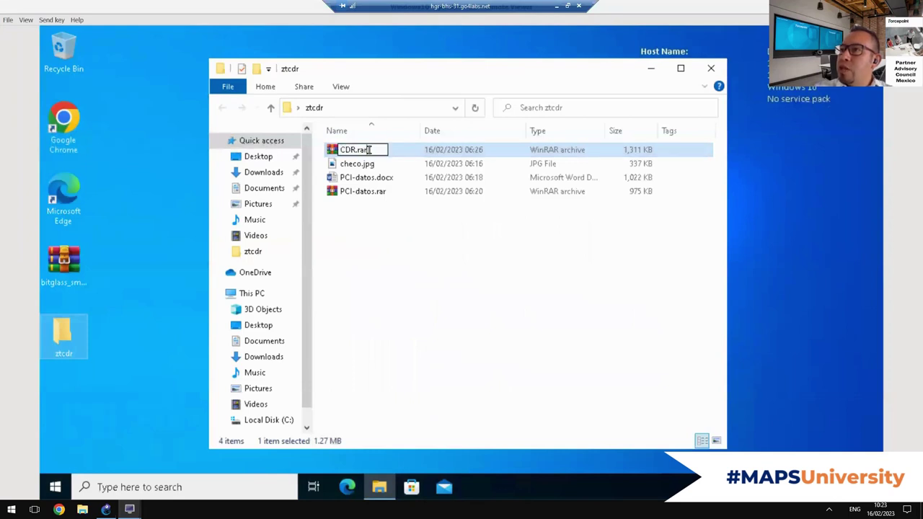
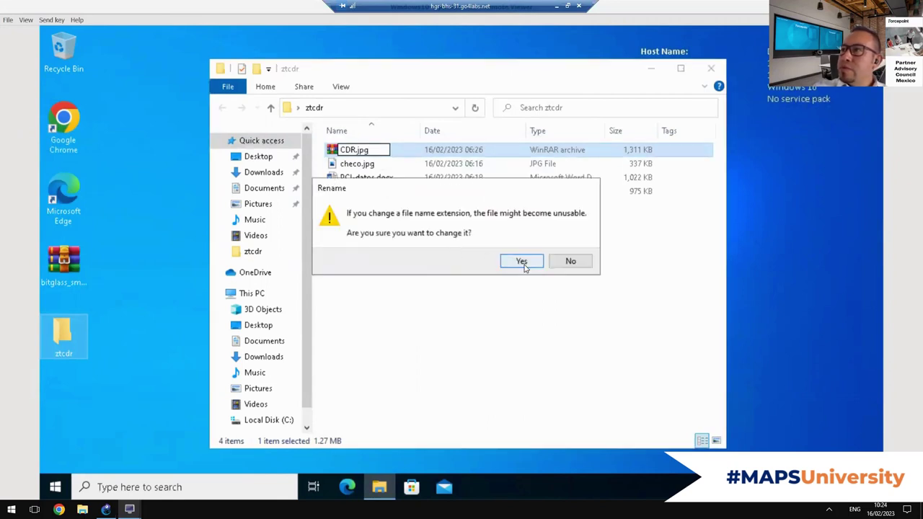
Accept the jpg extension, view CDR.jpg in Photos, then launch Chrome from the desktop
{"action": "left_click", "coordinate": [527, 265]}
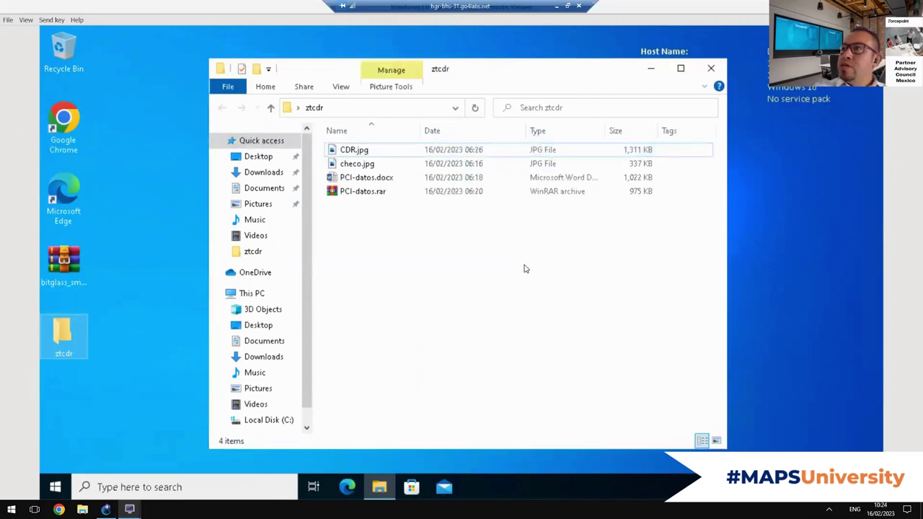
{"action": "double_click", "coordinate": [367, 150]}
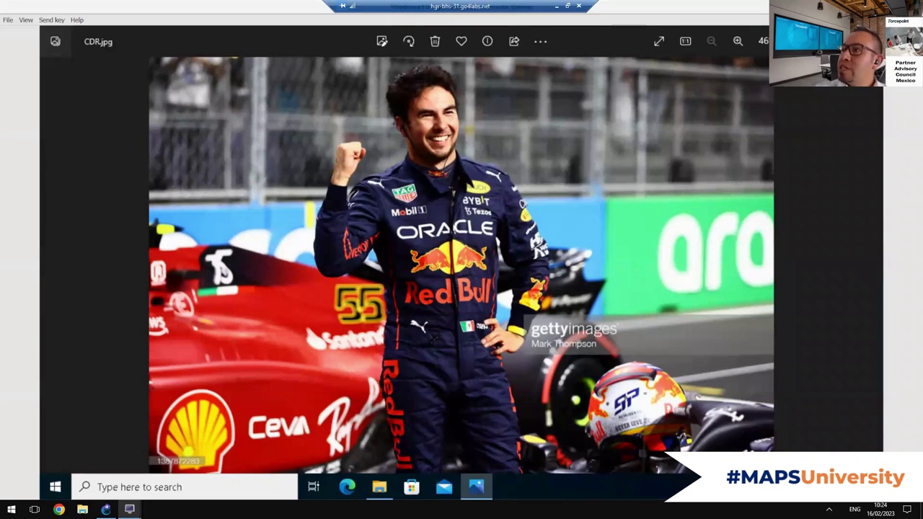
{"action": "key", "text": "alt+F4"}
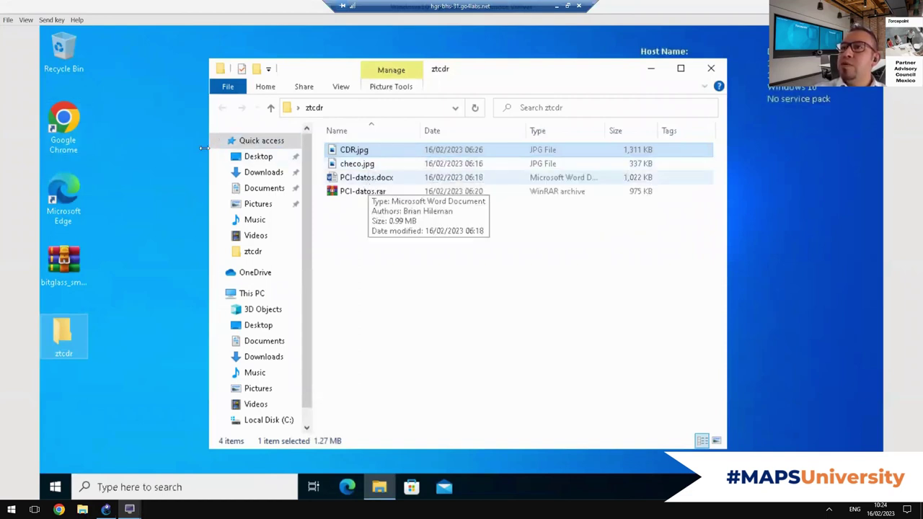
{"action": "left_click", "coordinate": [65, 124]}
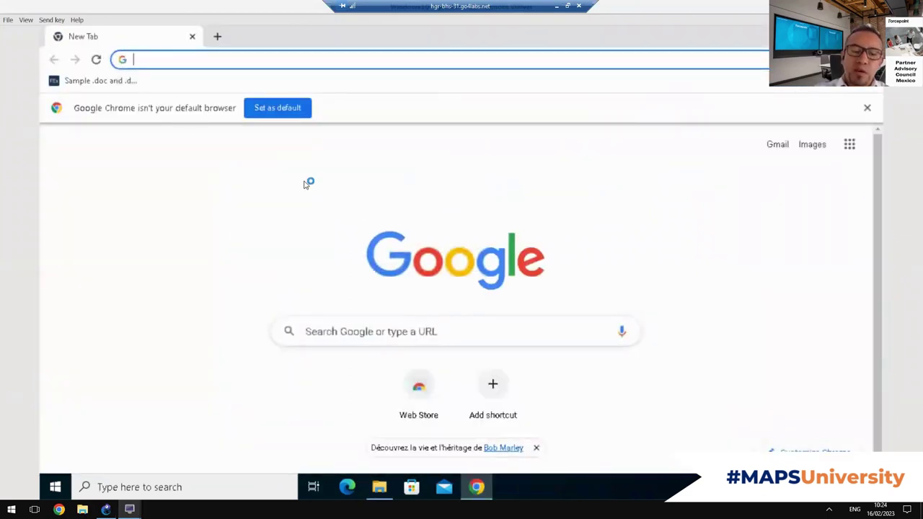
Google 'deepsecure' and open the Deep Secure | Threat Removal Platform result
{"action": "left_click", "coordinate": [328, 331]}
{"action": "type", "text": "deepl"}
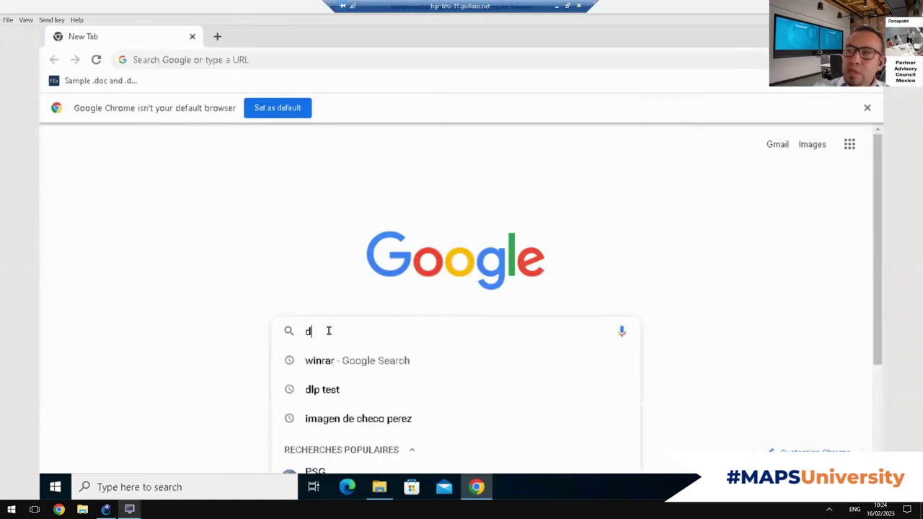
{"action": "key", "text": "BackSpace"}
{"action": "type", "text": "secure"}
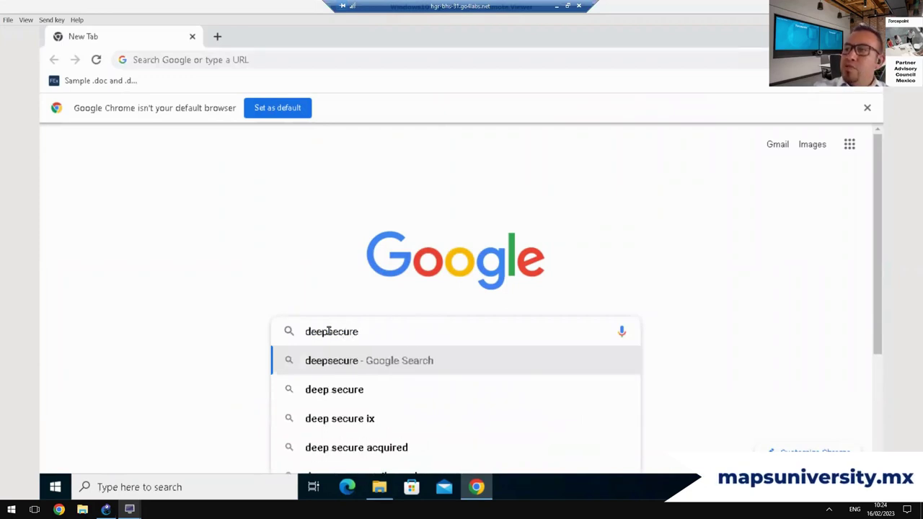
{"action": "key", "text": "Return"}
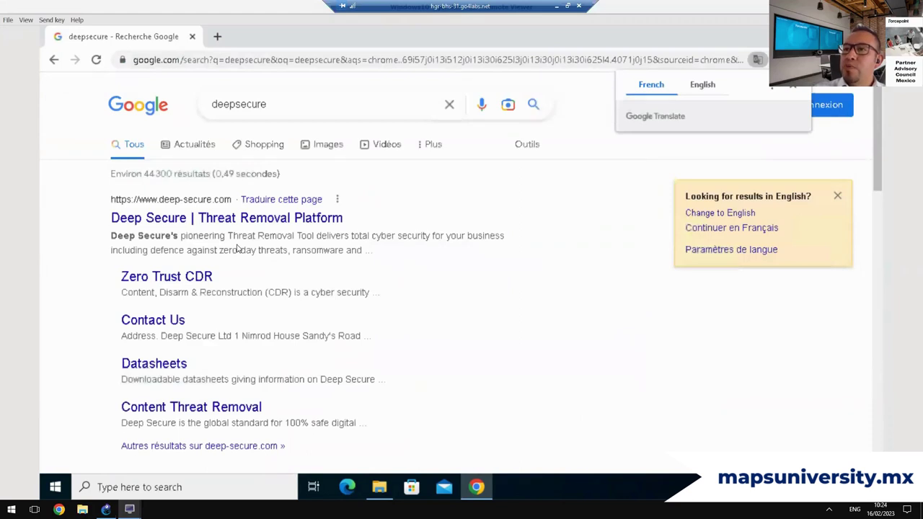
{"action": "left_click", "coordinate": [238, 221]}
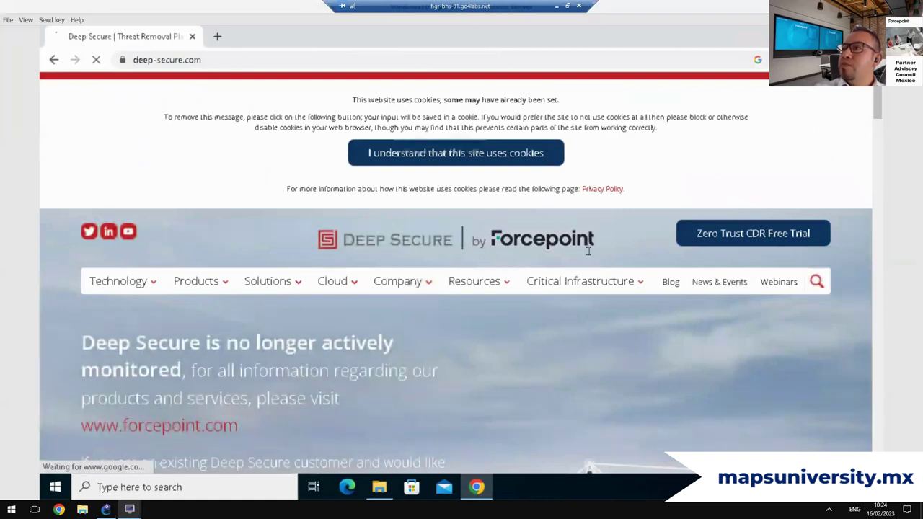
Open the Zero Trust CDR Free Trial page and bring its upload box into view
{"action": "left_click", "coordinate": [736, 240]}
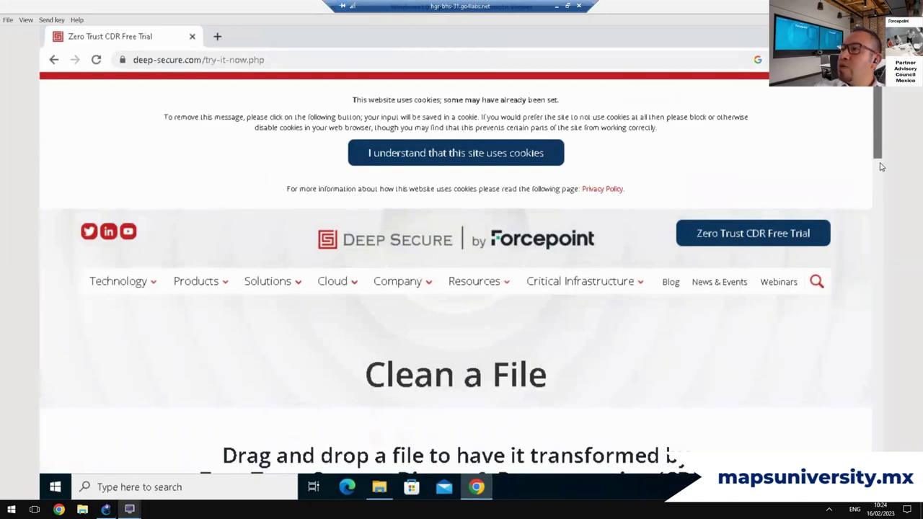
{"action": "scroll", "coordinate": [879, 171], "scroll_direction": "down", "scroll_amount": 1}
{"action": "scroll", "coordinate": [880, 176], "scroll_direction": "down", "scroll_amount": 3}
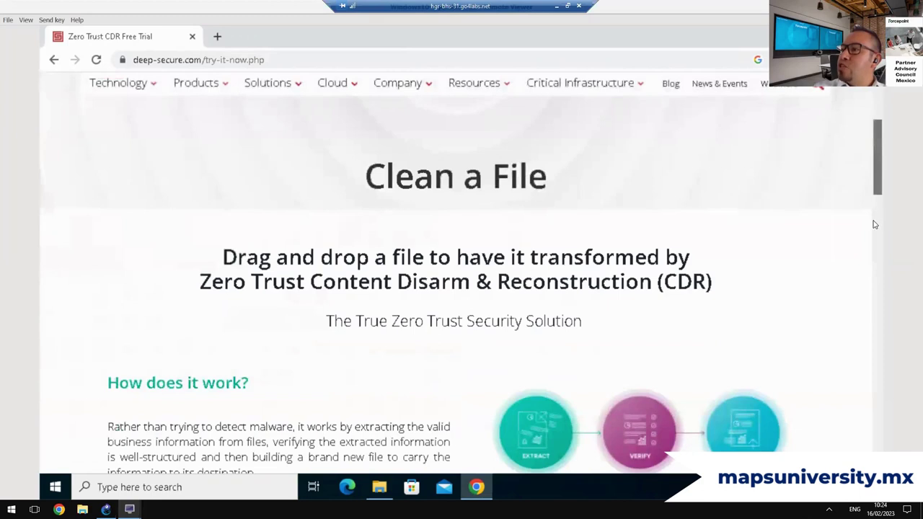
{"action": "scroll", "coordinate": [871, 238], "scroll_direction": "down", "scroll_amount": 1}
{"action": "scroll", "coordinate": [871, 249], "scroll_direction": "down", "scroll_amount": 6}
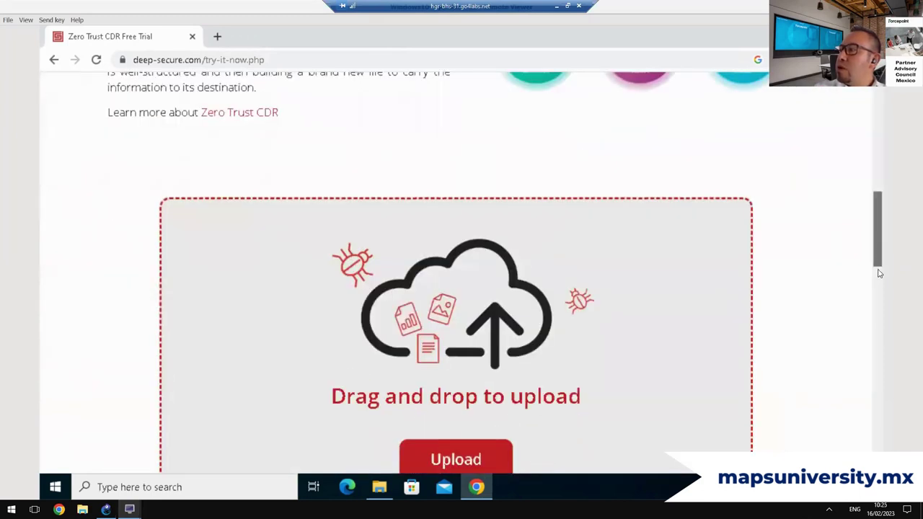
{"action": "scroll", "coordinate": [874, 288], "scroll_direction": "down", "scroll_amount": 3}
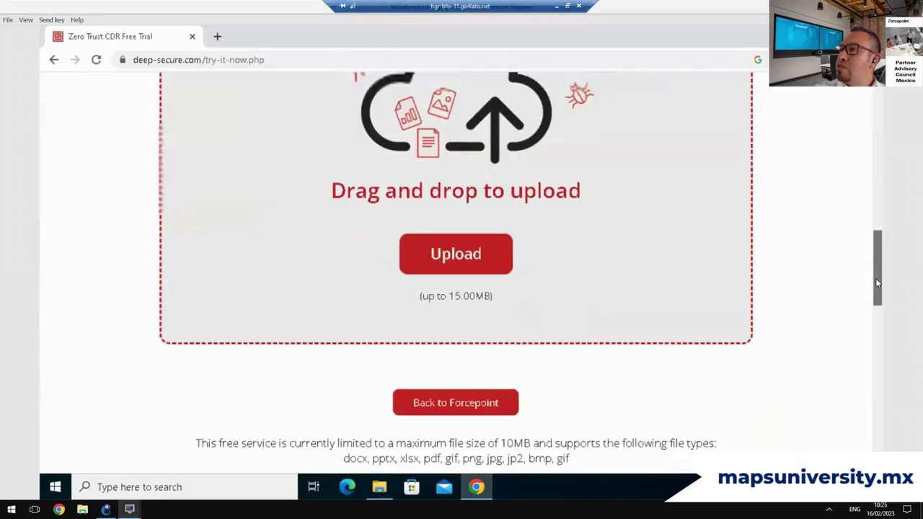
{"action": "scroll", "coordinate": [875, 279], "scroll_direction": "down", "scroll_amount": 2}
{"action": "left_click_drag", "start_coordinate": [878, 280], "coordinate": [879, 275]}
{"action": "scroll", "coordinate": [879, 276], "scroll_direction": "up", "scroll_amount": 1}
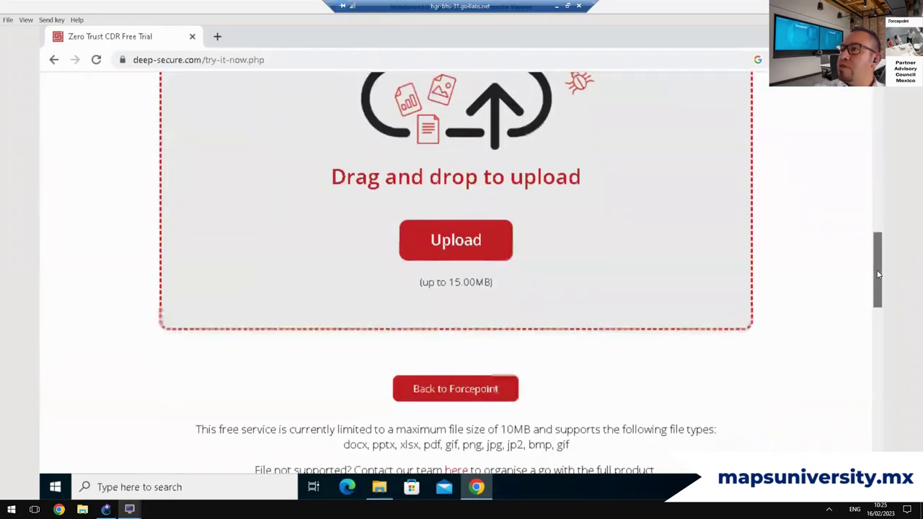
Upload CDR.jpg from the Desktop's ztcdr folder for cleaning
{"action": "left_click", "coordinate": [470, 270]}
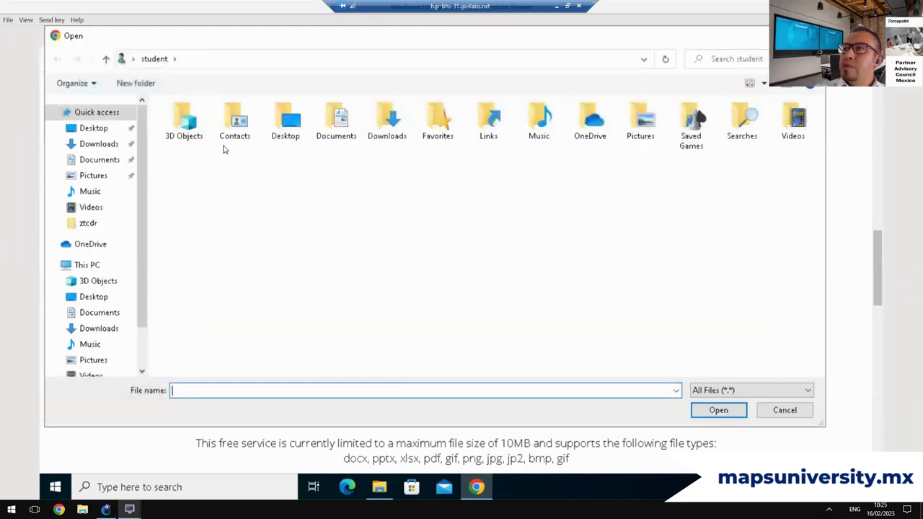
{"action": "left_click", "coordinate": [103, 129]}
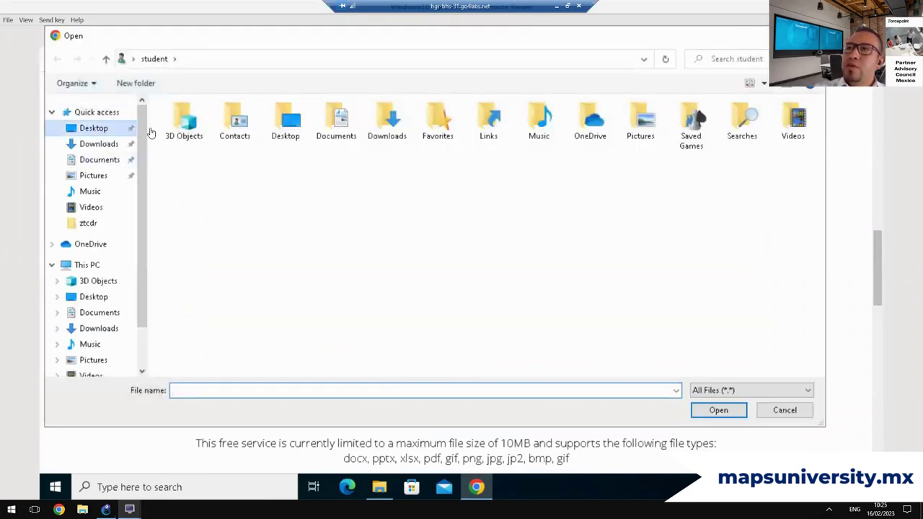
{"action": "double_click", "coordinate": [189, 123]}
{"action": "left_click", "coordinate": [204, 152]}
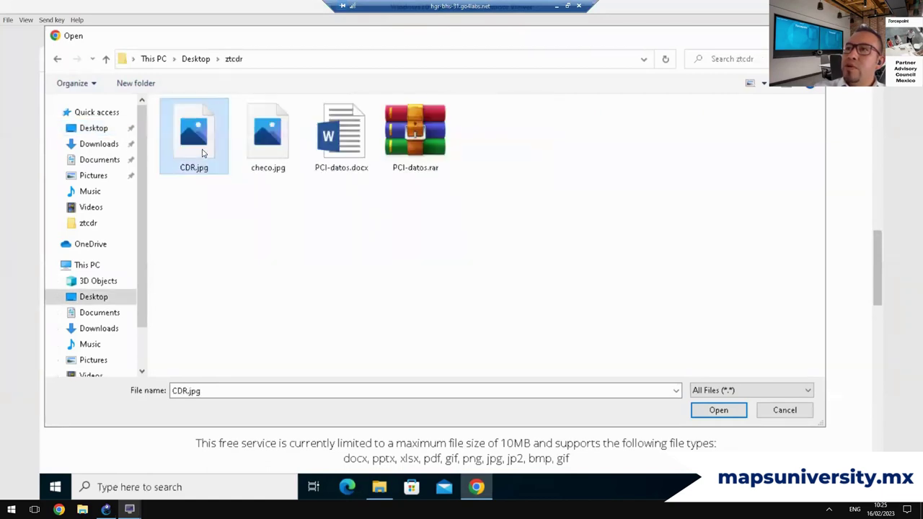
{"action": "left_click", "coordinate": [703, 409]}
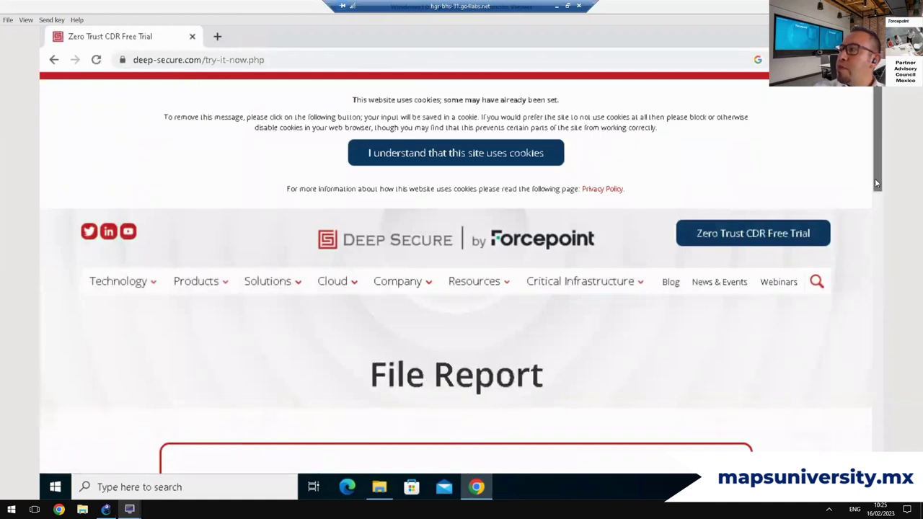
Compare the 1.28MB original with the 435.62KB transformed size and download the cleaned CDR.jpg
{"action": "left_click", "coordinate": [878, 251]}
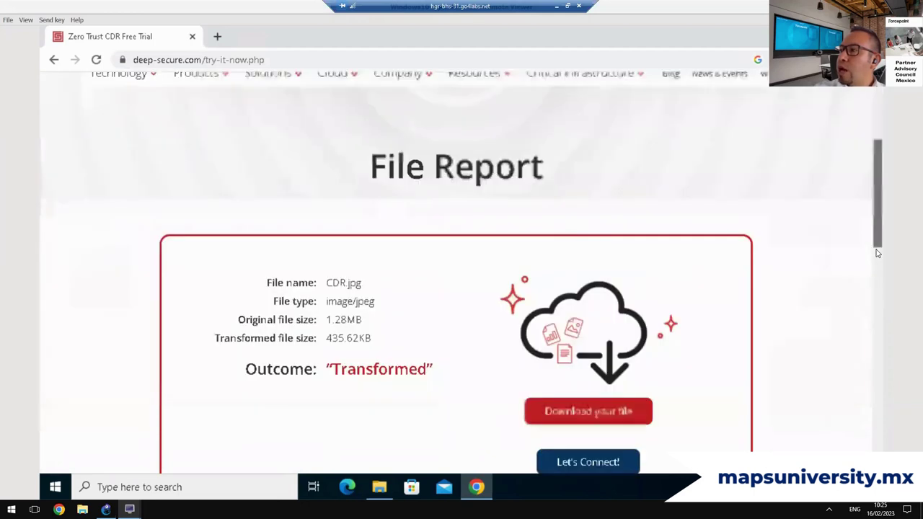
{"action": "left_click_drag", "start_coordinate": [877, 252], "coordinate": [875, 262]}
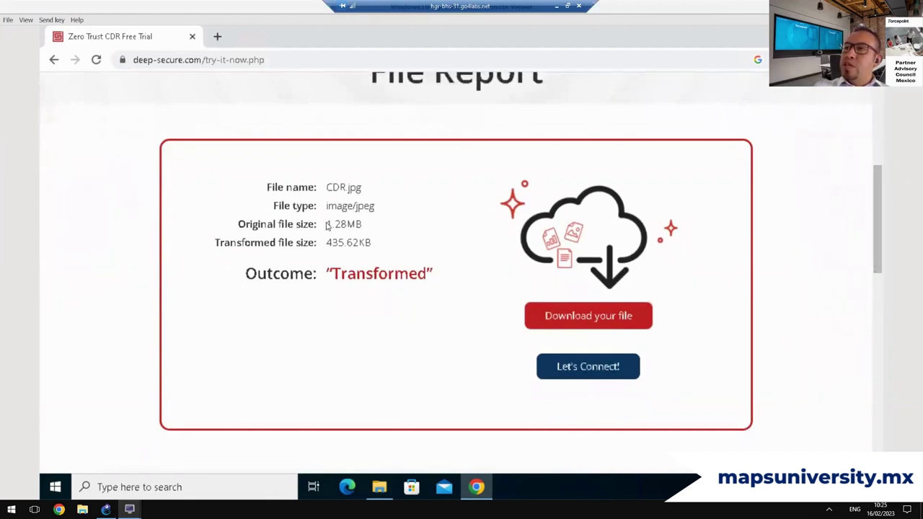
{"action": "left_click_drag", "start_coordinate": [329, 224], "coordinate": [364, 224]}
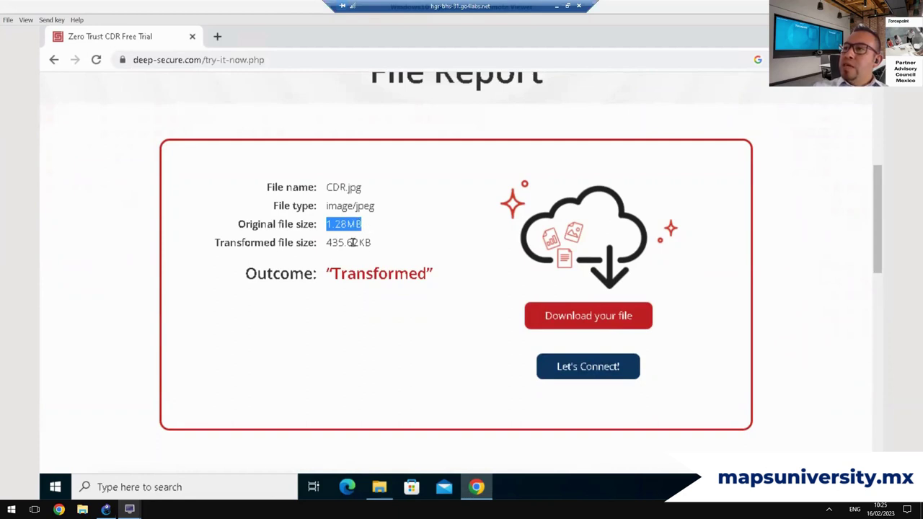
{"action": "left_click", "coordinate": [353, 242]}
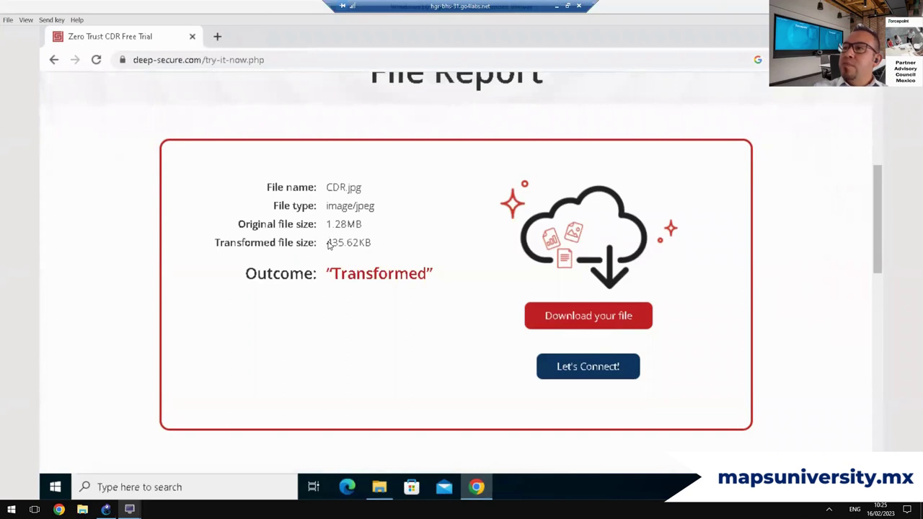
{"action": "left_click_drag", "start_coordinate": [326, 242], "coordinate": [367, 242]}
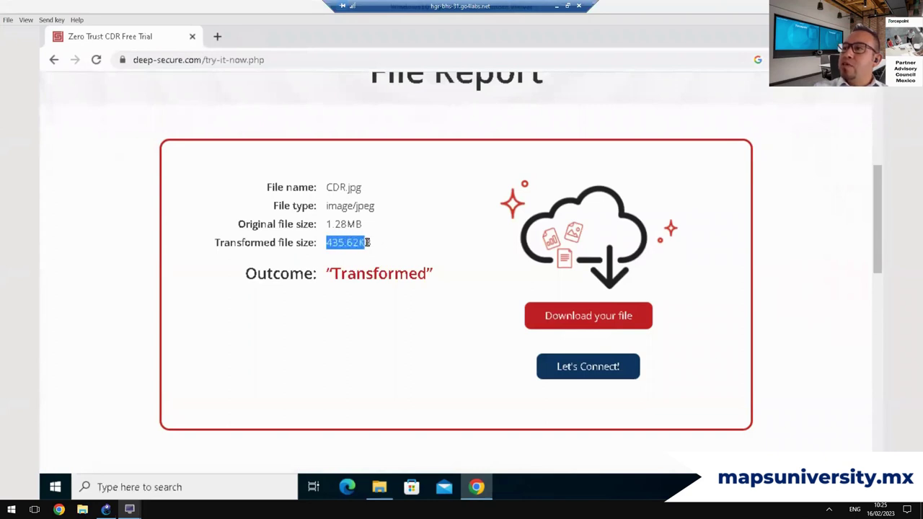
{"action": "left_click", "coordinate": [574, 311]}
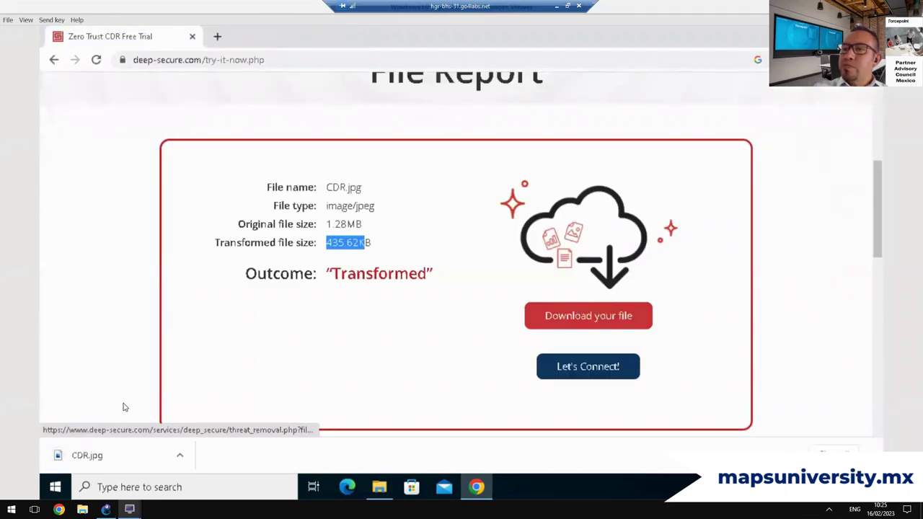
{"action": "left_click", "coordinate": [181, 460]}
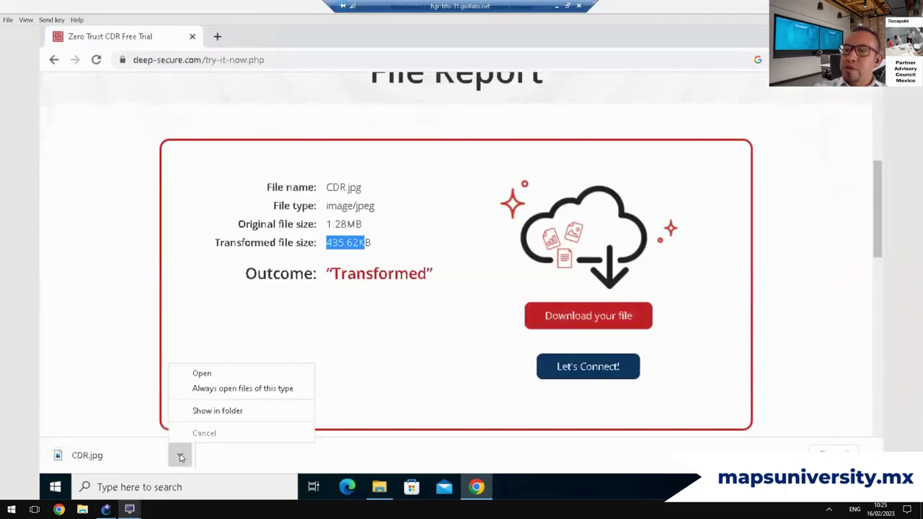
Locate the downloaded CDR.jpg in Downloads and check that it opens as a photo
{"action": "left_click", "coordinate": [209, 417]}
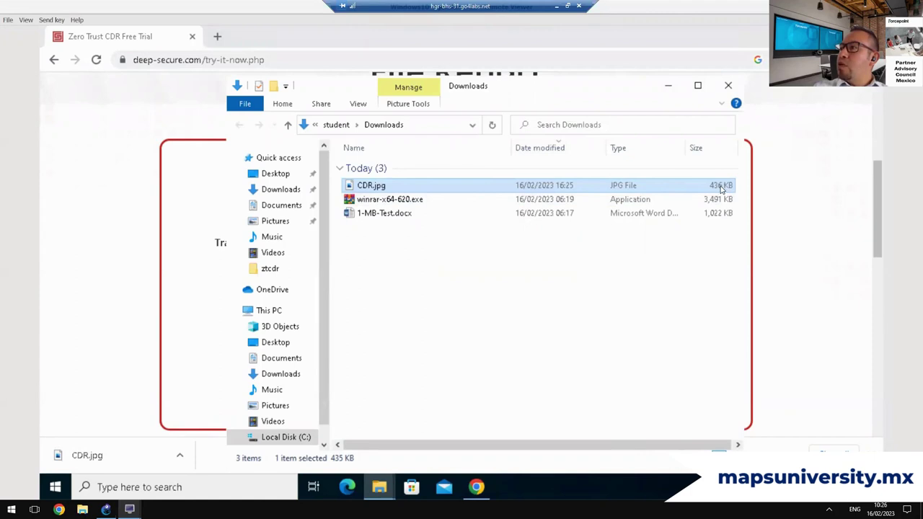
{"action": "left_click", "coordinate": [374, 188]}
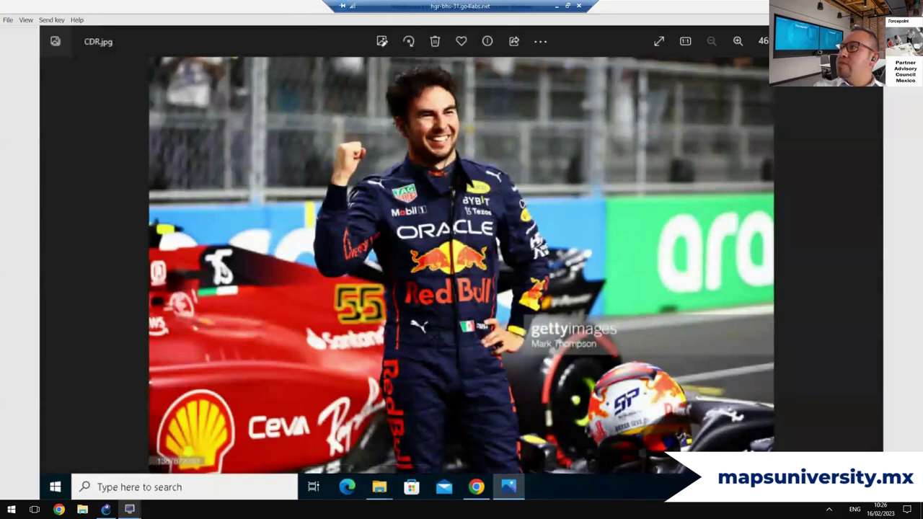
{"action": "key", "text": "alt+F4"}
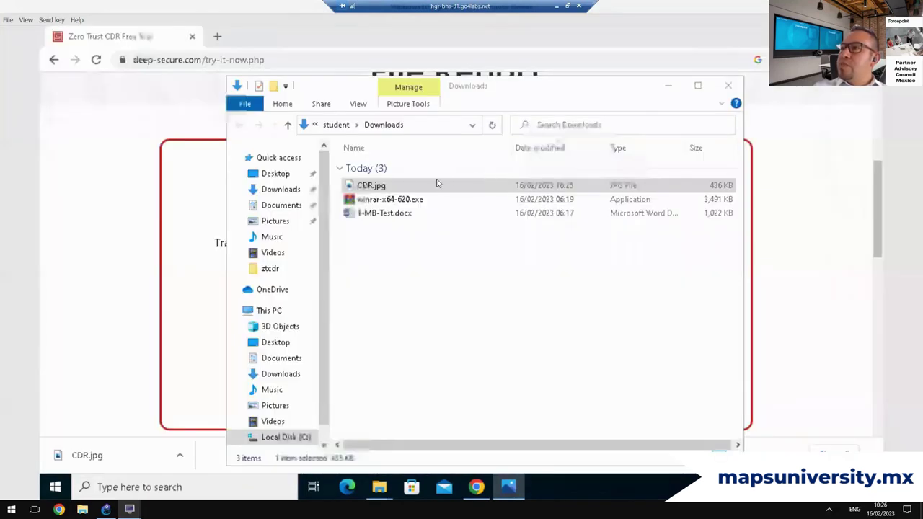
{"action": "left_click", "coordinate": [404, 199]}
Rename the file to CDR.rar and confirm WinRAR rejects it as unknown format or damaged
{"action": "left_click", "coordinate": [401, 187]}
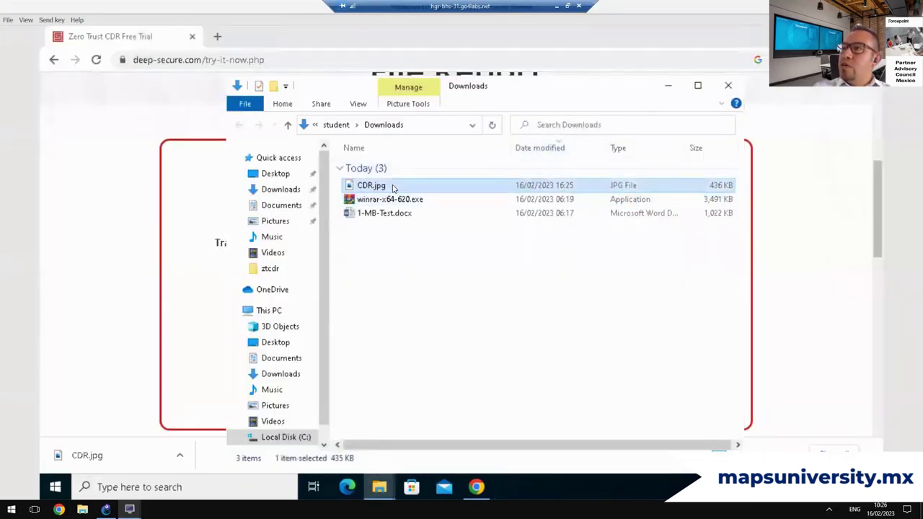
{"action": "left_click", "coordinate": [393, 185]}
{"action": "left_click", "coordinate": [393, 186]}
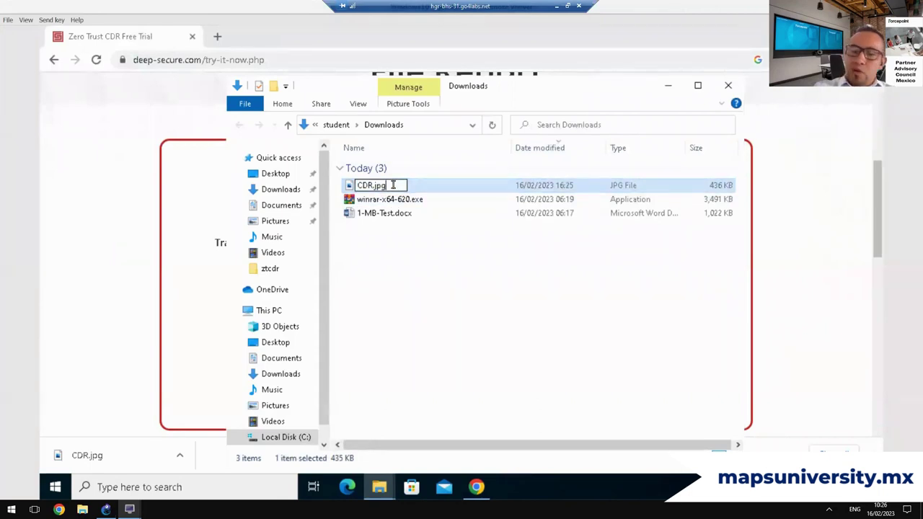
{"action": "key", "text": "BackSpace"}
{"action": "key", "text": "BackSpace"}
{"action": "key", "text": "BackSpace"}
{"action": "type", "text": "rar"}
{"action": "key", "text": "Return"}
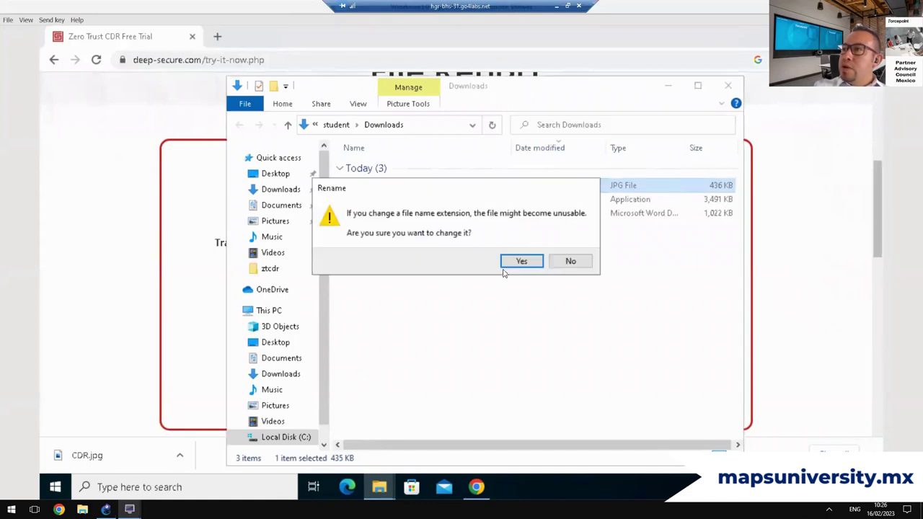
{"action": "left_click", "coordinate": [519, 261]}
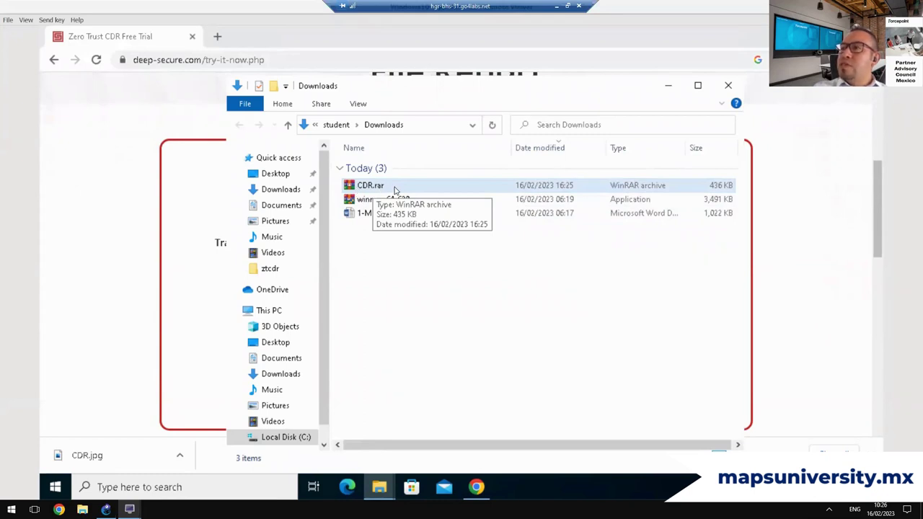
{"action": "double_click", "coordinate": [395, 190]}
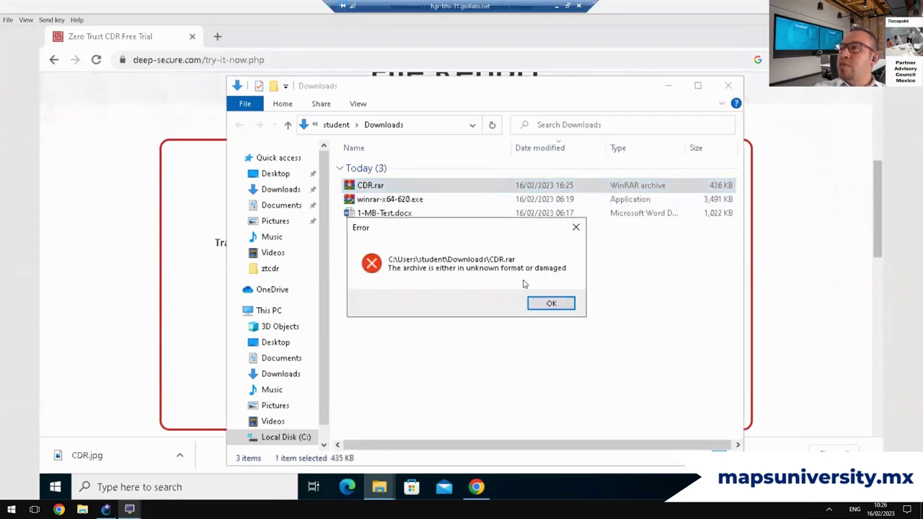
{"action": "left_click", "coordinate": [551, 304]}
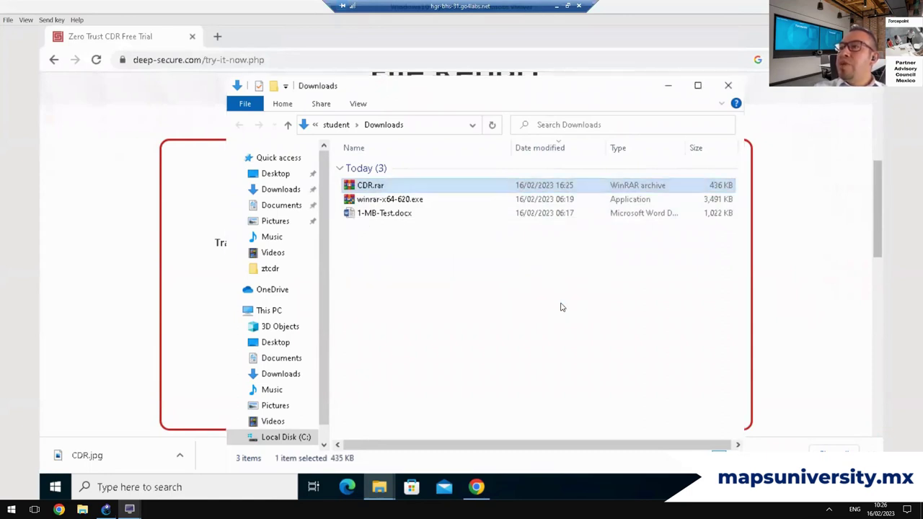
Rename CDR.rar back to CDR.jpg, accepting the extension change
{"action": "left_click", "coordinate": [395, 186]}
{"action": "left_click", "coordinate": [395, 186]}
{"action": "key", "text": "BackSpace"}
{"action": "key", "text": "BackSpace"}
{"action": "key", "text": "BackSpace"}
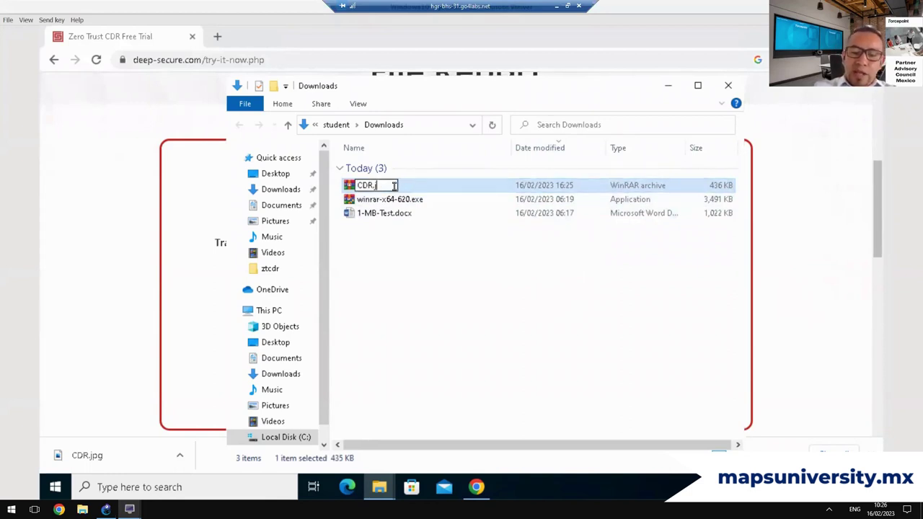
{"action": "type", "text": "jpg"}
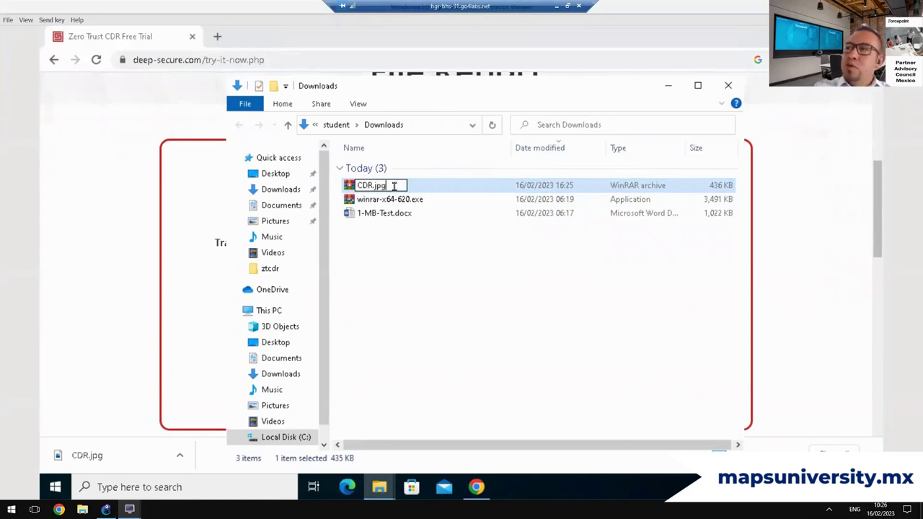
{"action": "left_click", "coordinate": [424, 264]}
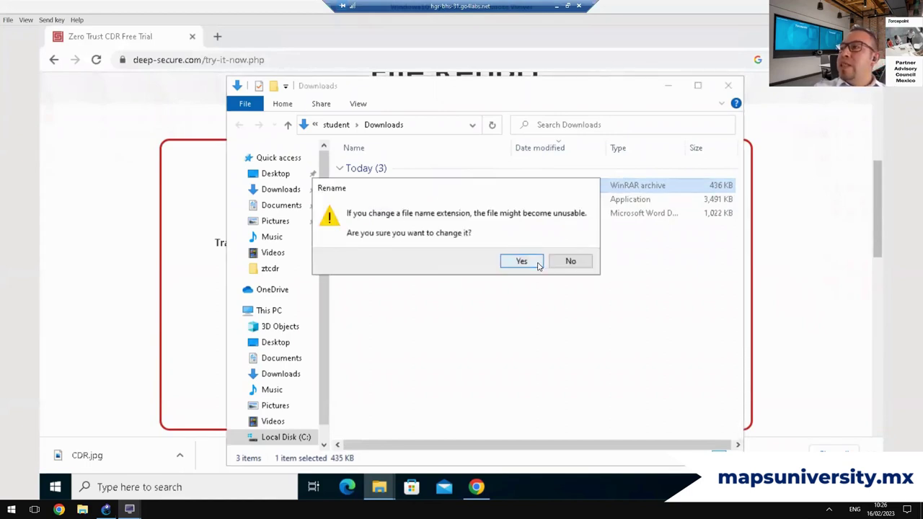
{"action": "left_click", "coordinate": [541, 263]}
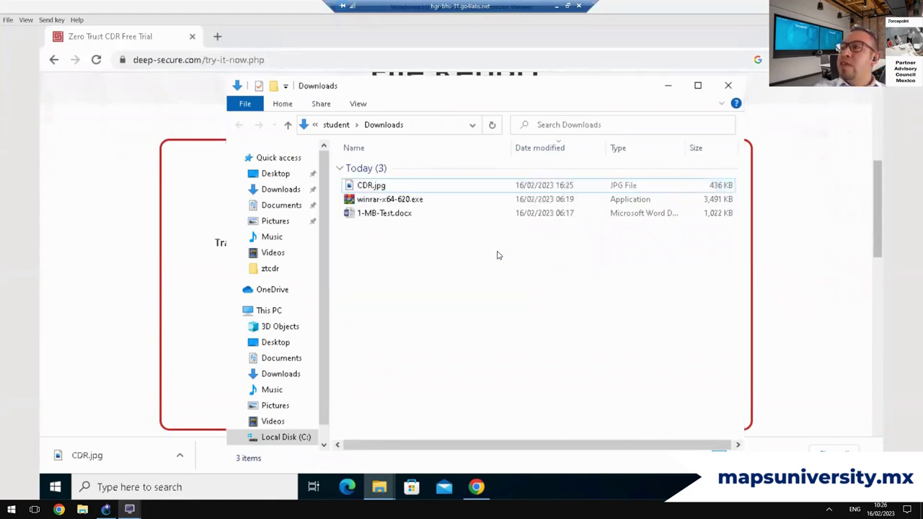
View CDR.jpg as a normal photo, close it, and minimize the remote desktop window
{"action": "double_click", "coordinate": [435, 189]}
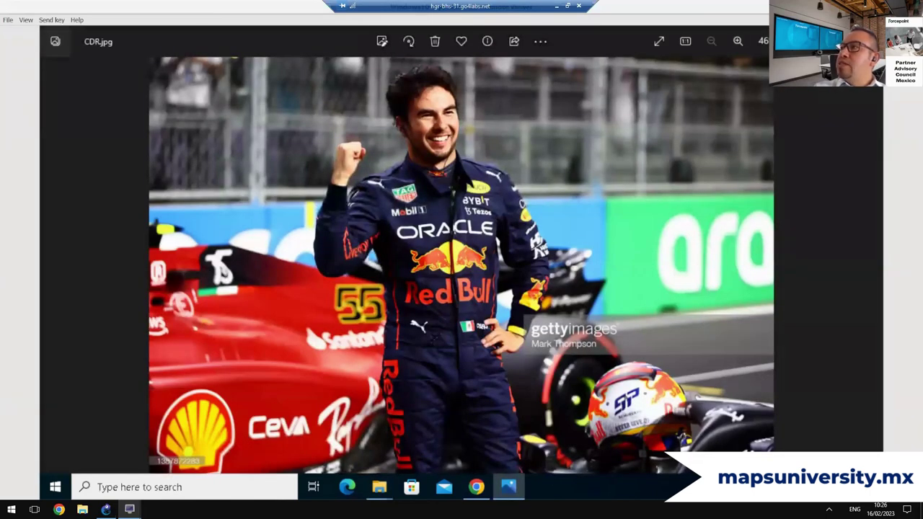
{"action": "key", "text": "alt+F4"}
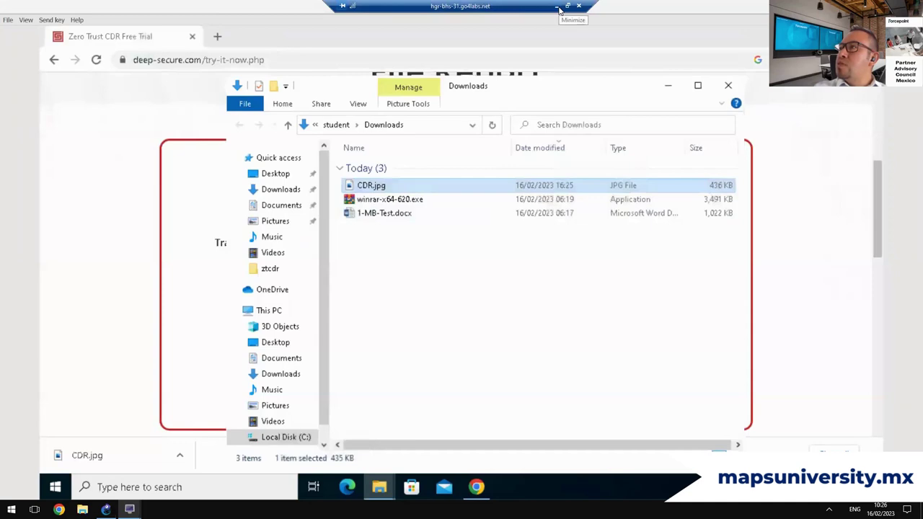
{"action": "left_click", "coordinate": [560, 10]}
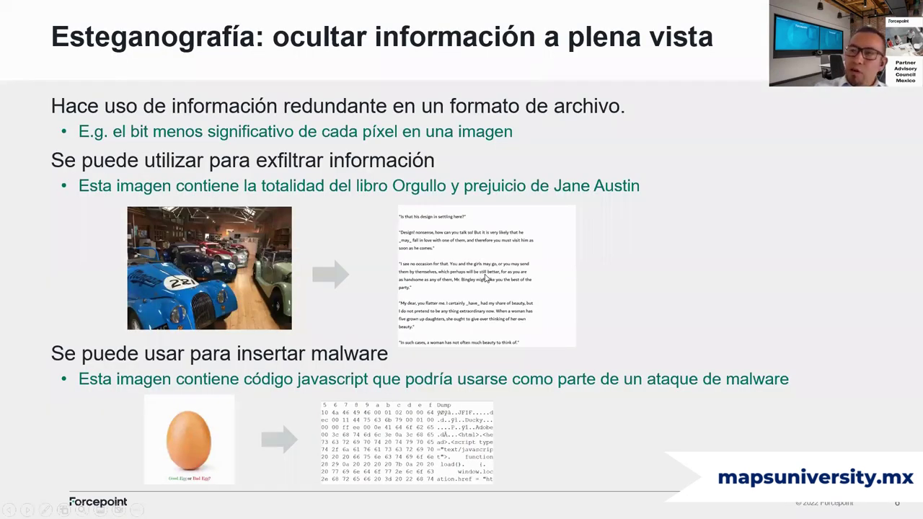
Advance to 'The Zero Trust CDR Approach – Simplified' and reveal its EXTRACT and VERIFY stages
{"action": "left_click", "coordinate": [485, 278]}
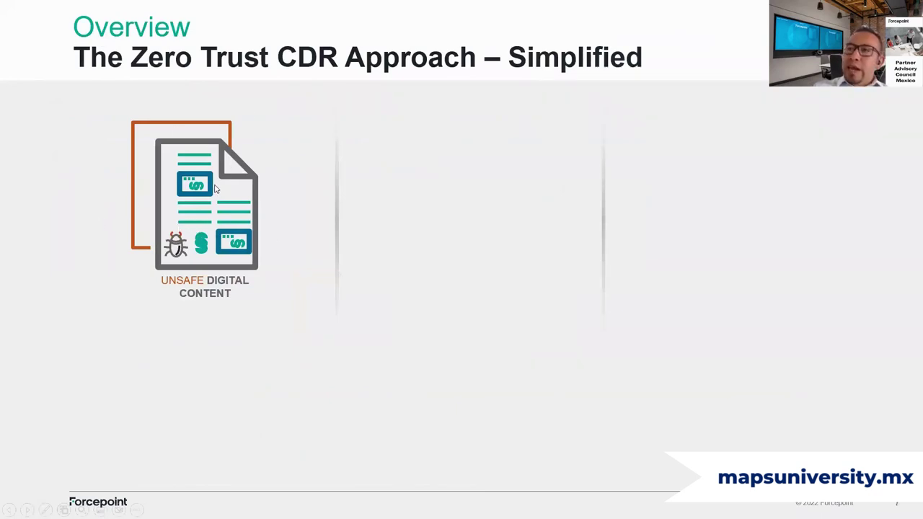
{"action": "key", "text": "Right"}
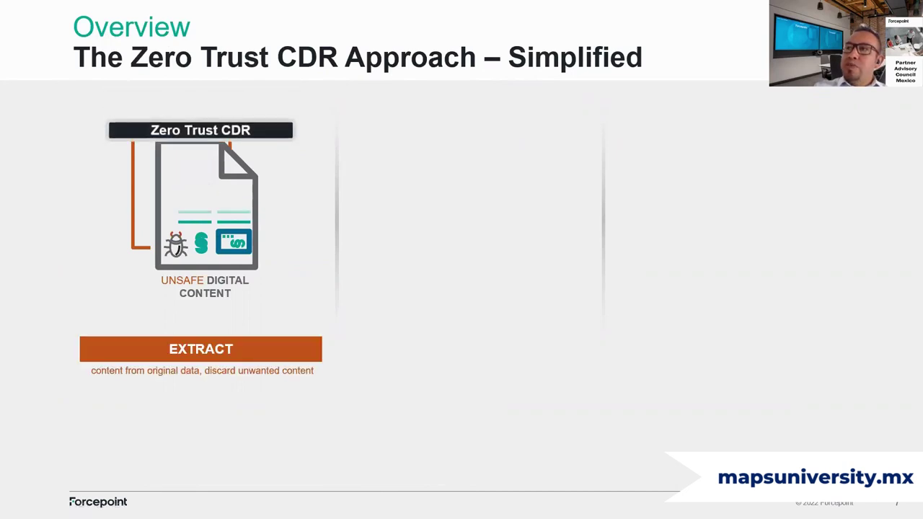
{"action": "key", "text": "Right"}
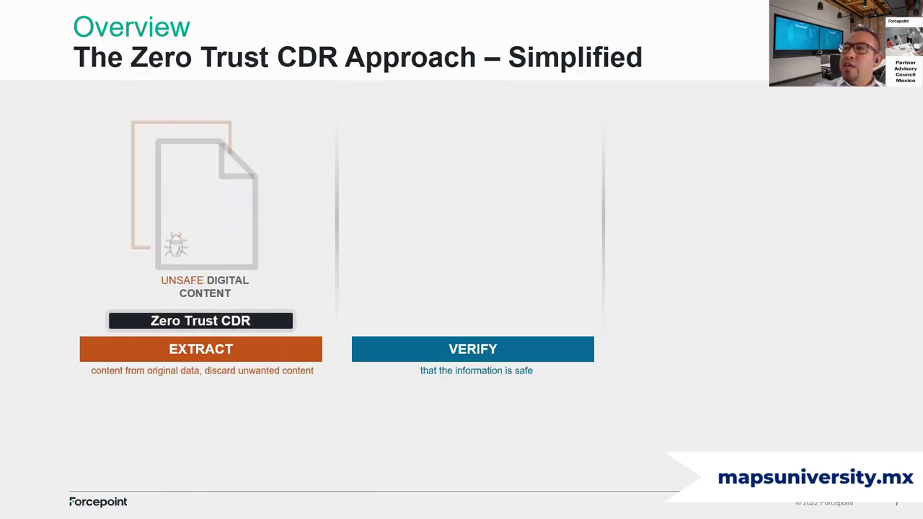
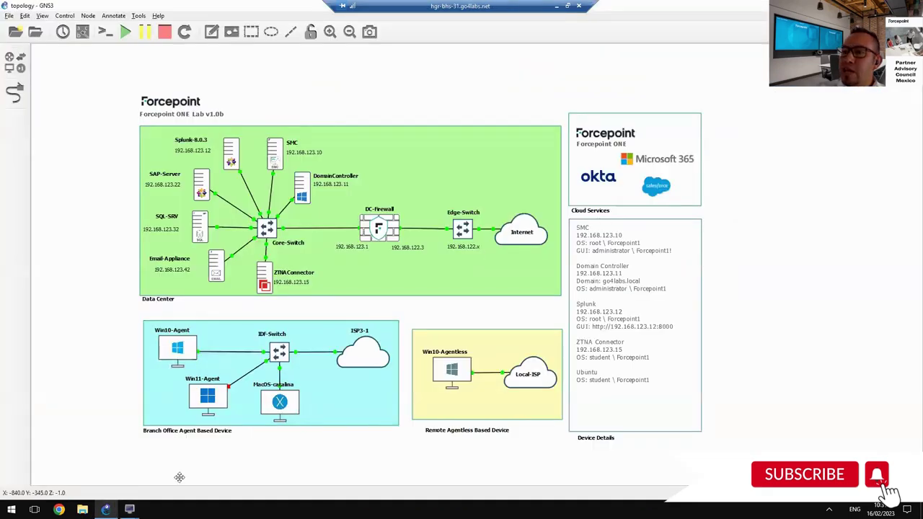
On the Win10-Agent machine, search Google for 'foxsport' and open the Fox Sports result
{"action": "mouse_move", "coordinate": [129, 509]}
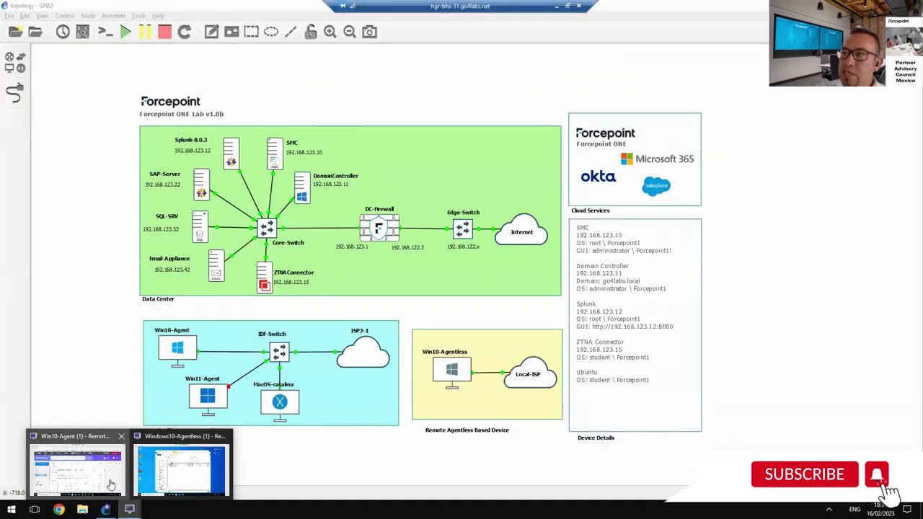
{"action": "left_click", "coordinate": [100, 471]}
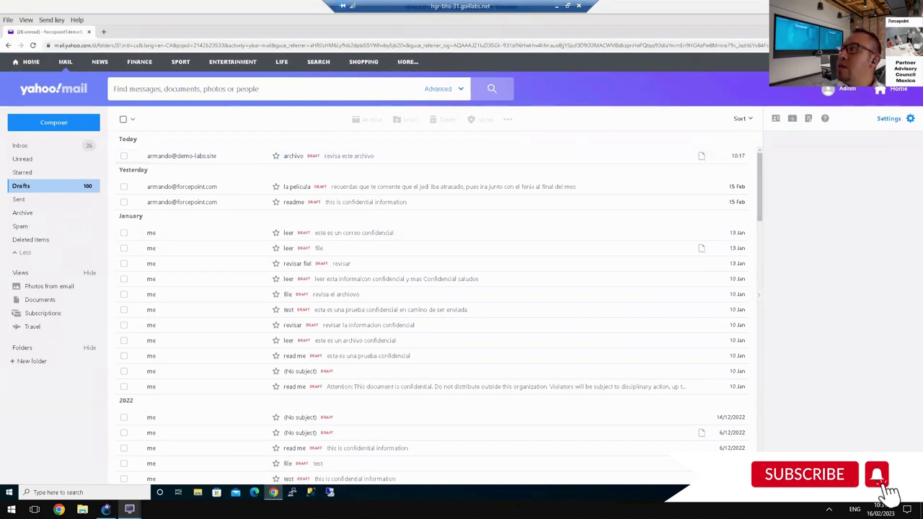
{"action": "left_click", "coordinate": [104, 33]}
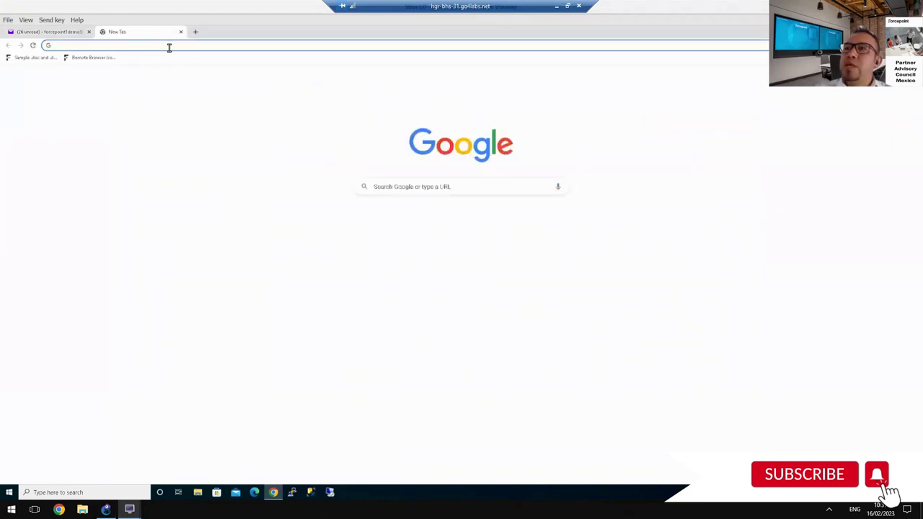
{"action": "left_click", "coordinate": [419, 188]}
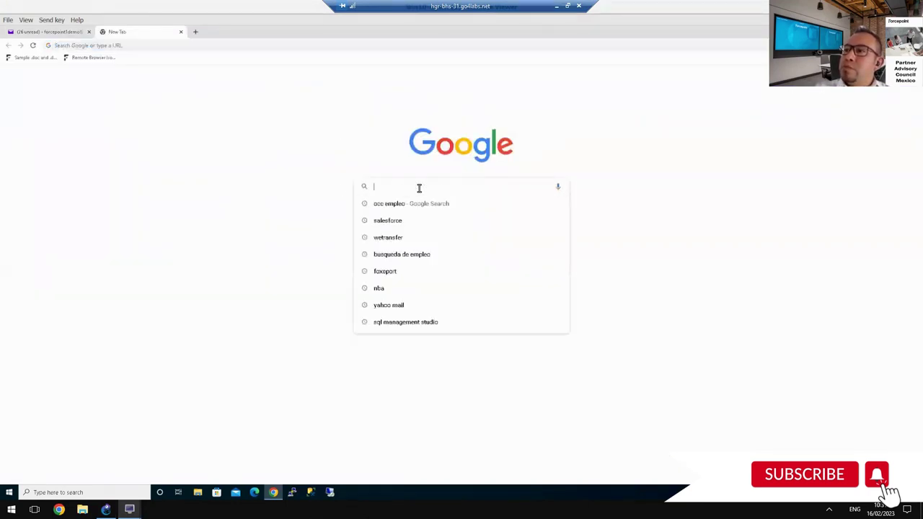
{"action": "left_click", "coordinate": [394, 274]}
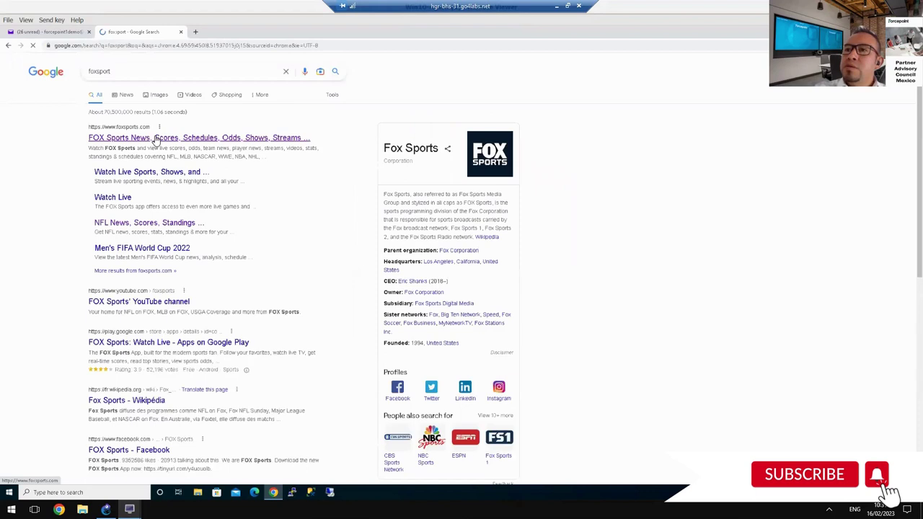
{"action": "left_click", "coordinate": [138, 223]}
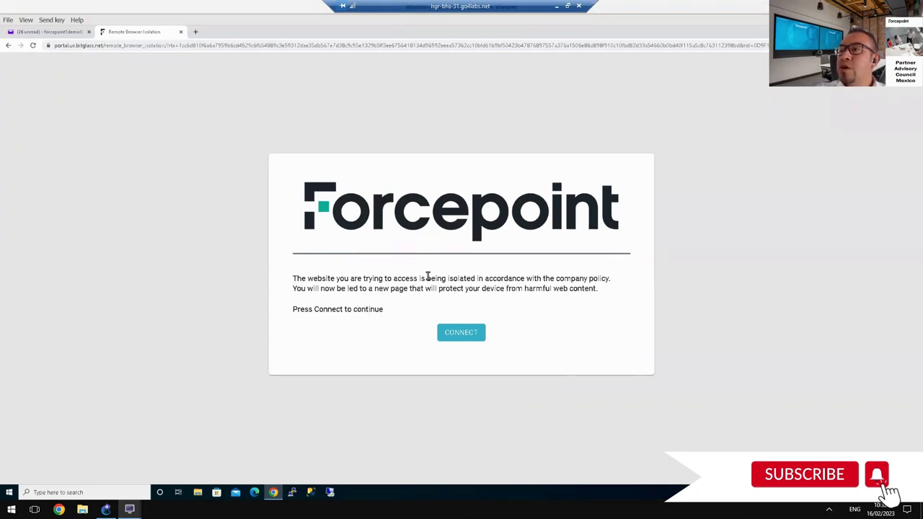
Connect past the Forcepoint isolation notice and scroll through the isolated Fox Sports NFL page
{"action": "left_click", "coordinate": [454, 333]}
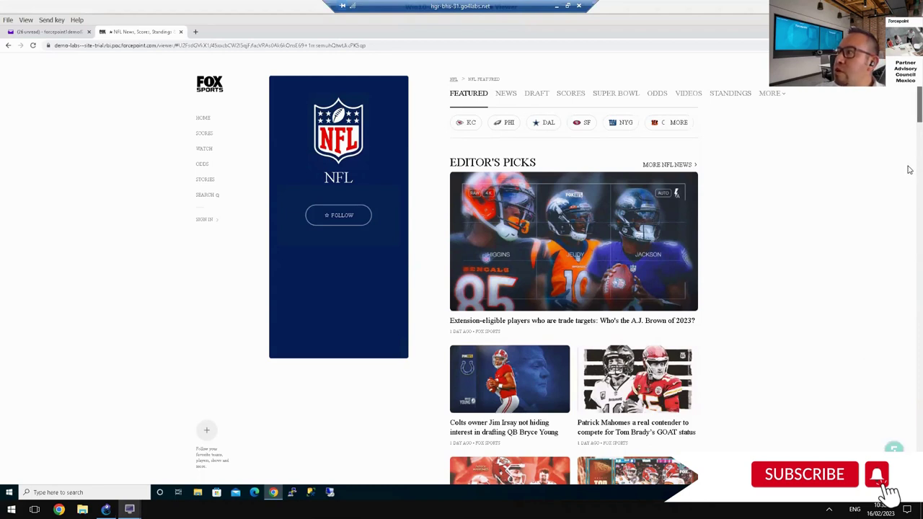
{"action": "scroll", "coordinate": [909, 169], "scroll_direction": "down", "scroll_amount": 1}
{"action": "scroll", "coordinate": [909, 167], "scroll_direction": "down", "scroll_amount": 4}
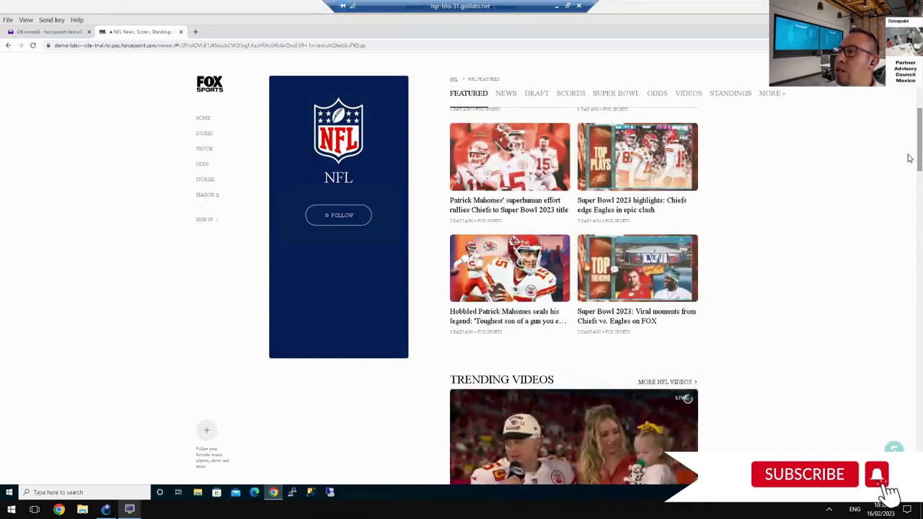
{"action": "scroll", "coordinate": [909, 187], "scroll_direction": "down", "scroll_amount": 1}
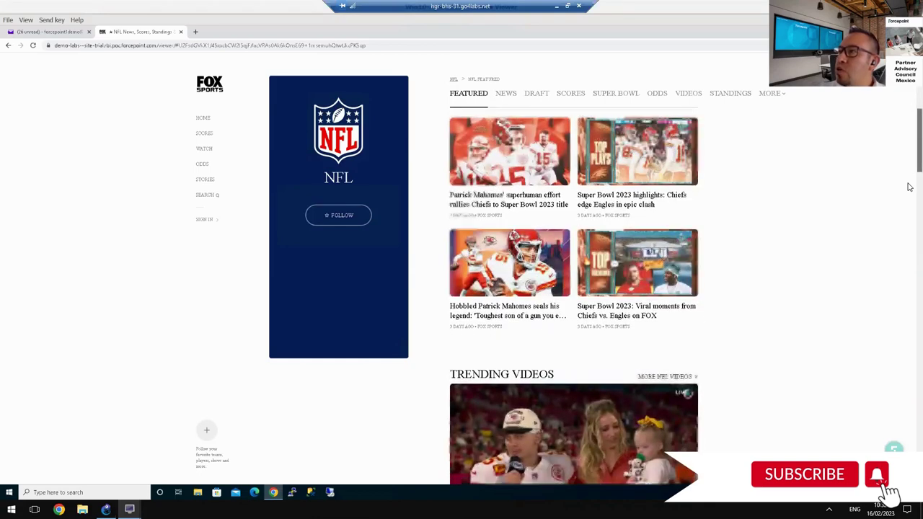
{"action": "scroll", "coordinate": [909, 187], "scroll_direction": "down", "scroll_amount": 2}
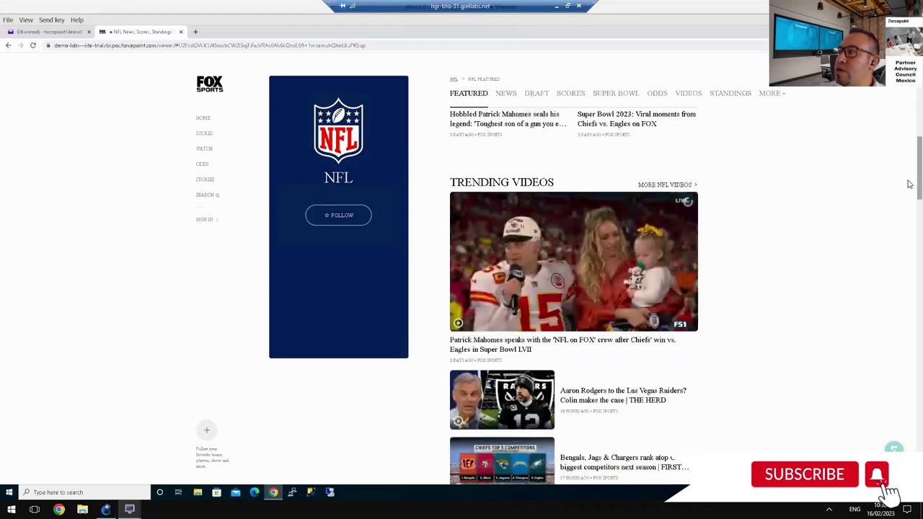
{"action": "scroll", "coordinate": [699, 446], "scroll_direction": "up", "scroll_amount": 3}
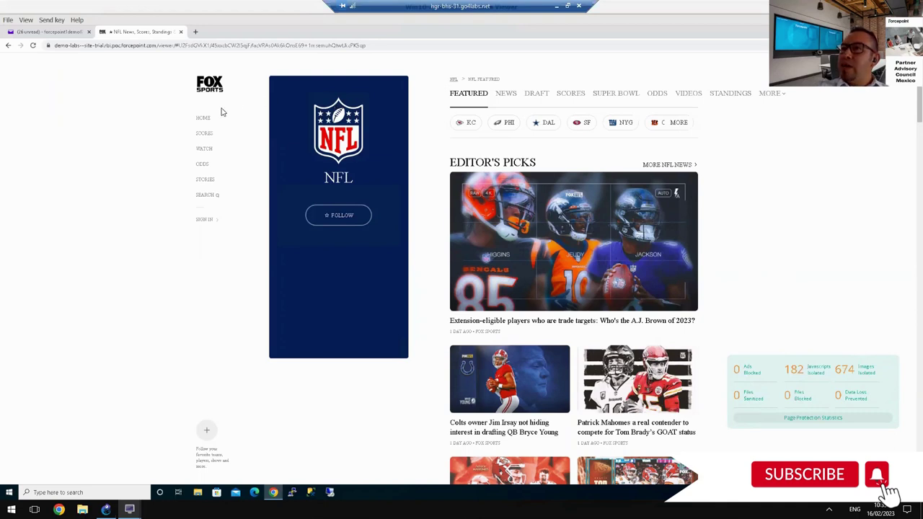
Play the live Skip and Shannon: Undisputed stream from the Fox Sports Watch section
{"action": "left_click", "coordinate": [205, 149]}
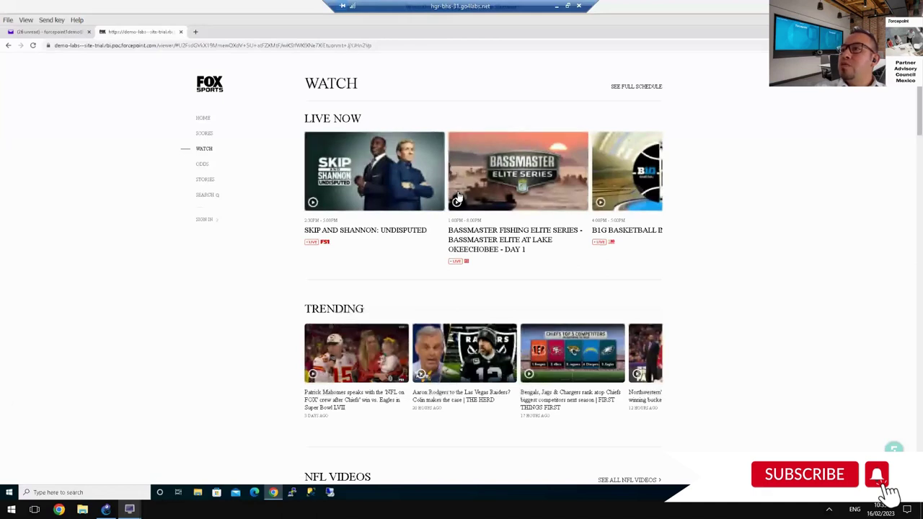
{"action": "left_click", "coordinate": [392, 177]}
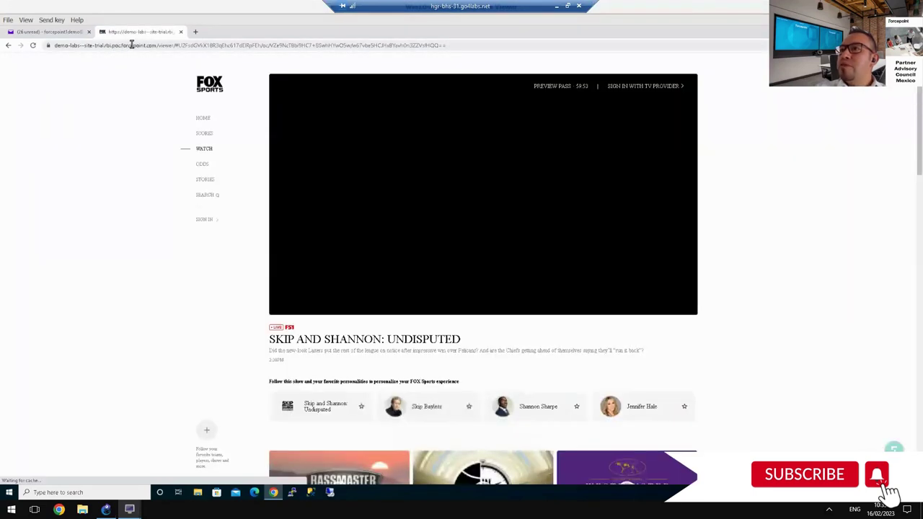
{"action": "mouse_move", "coordinate": [492, 230]}
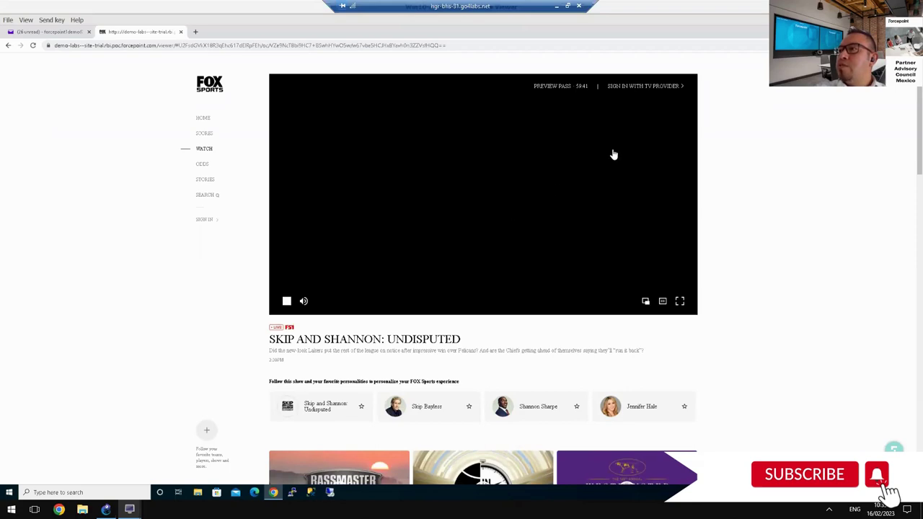
Scroll the stream page down and back up, then close the Fox Sports tab
{"action": "scroll", "coordinate": [596, 210], "scroll_direction": "down", "scroll_amount": 4}
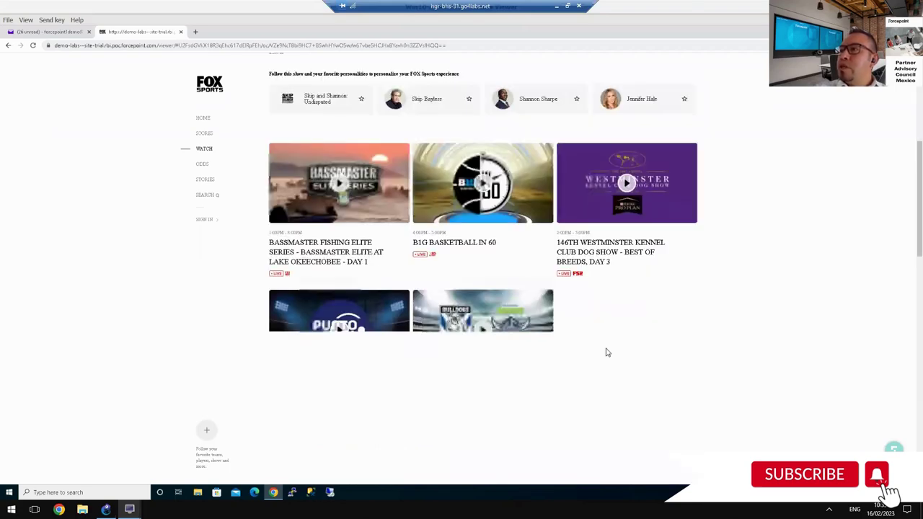
{"action": "scroll", "coordinate": [389, 144], "scroll_direction": "down", "scroll_amount": 2}
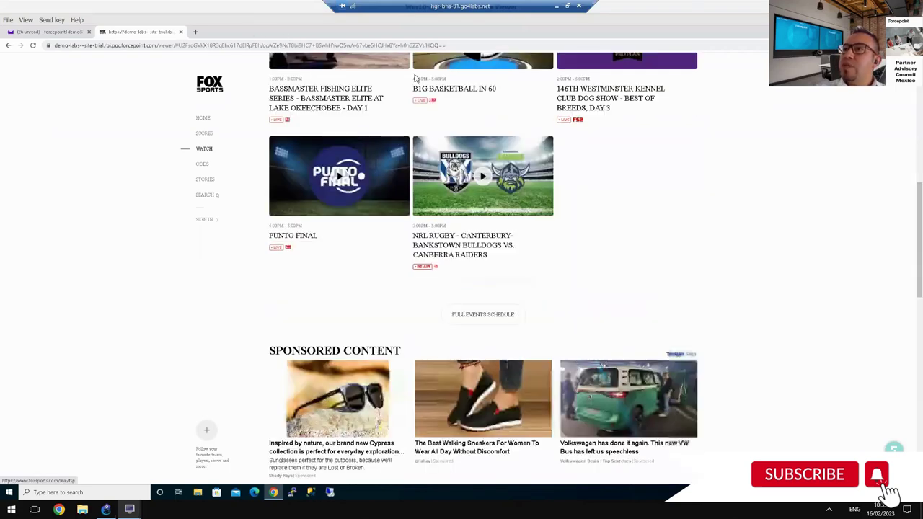
{"action": "scroll", "coordinate": [447, 99], "scroll_direction": "up", "scroll_amount": 3}
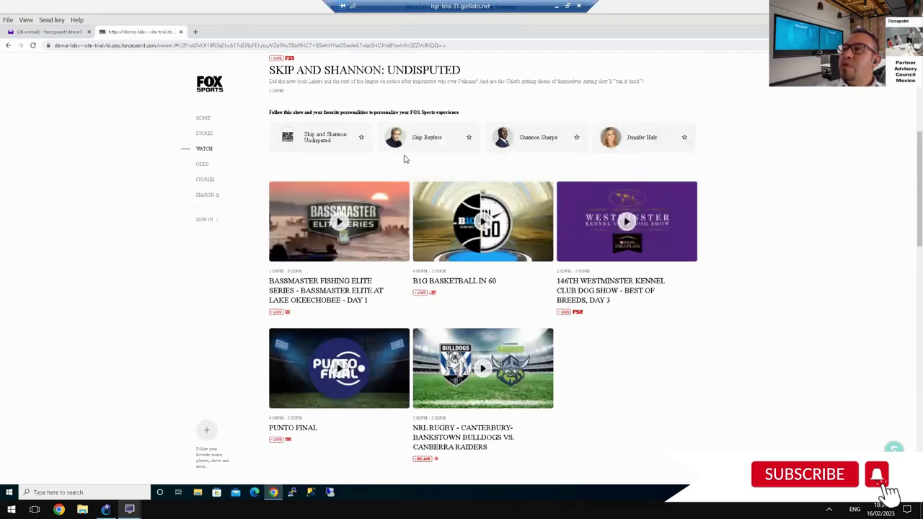
{"action": "scroll", "coordinate": [404, 157], "scroll_direction": "up", "scroll_amount": 3}
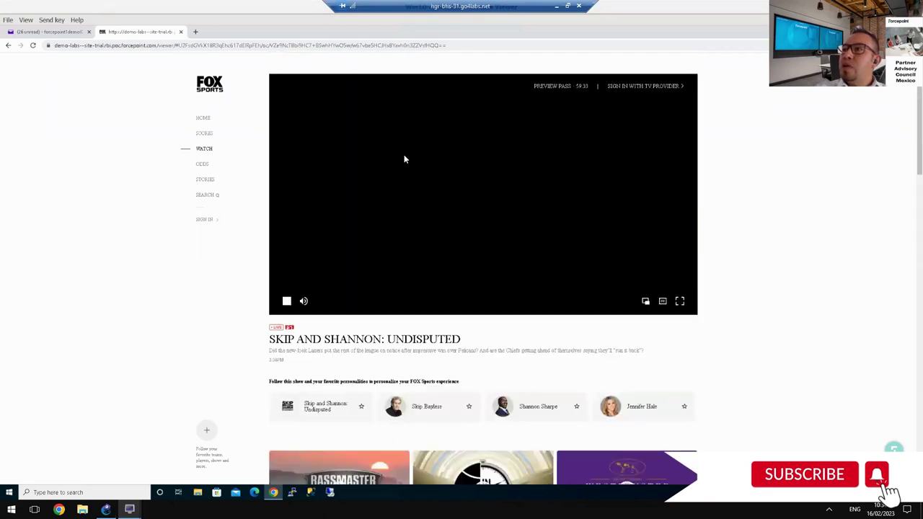
{"action": "left_click", "coordinate": [180, 32]}
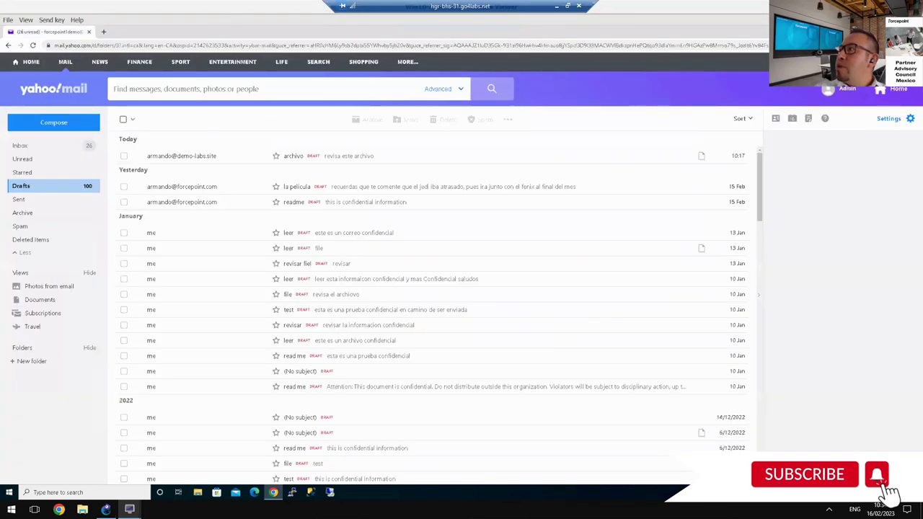
Close the browser and switch to the Win10-Agent remote desktop session
{"action": "key", "text": "alt+F4"}
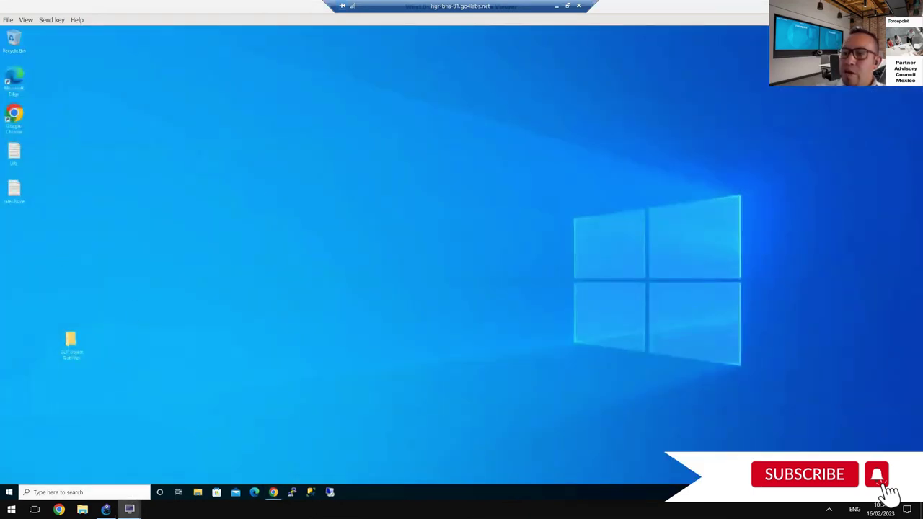
{"action": "left_click", "coordinate": [129, 509]}
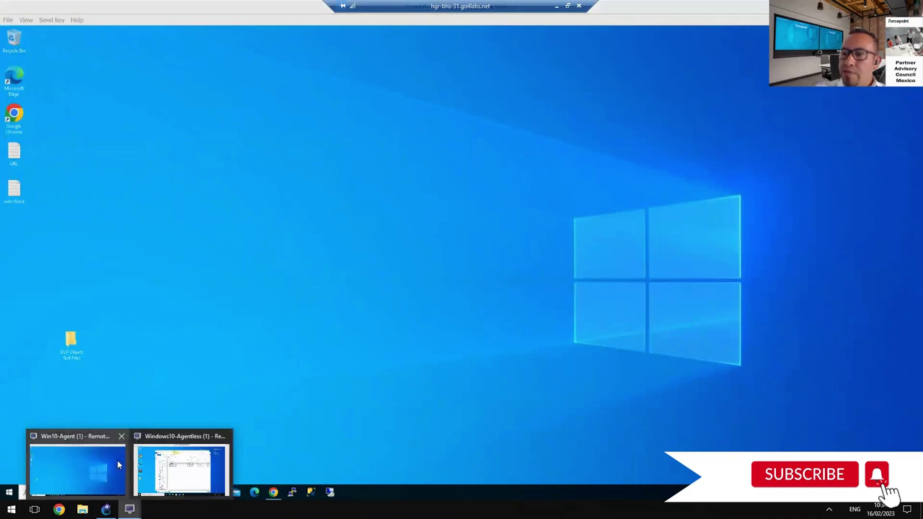
{"action": "left_click", "coordinate": [116, 460]}
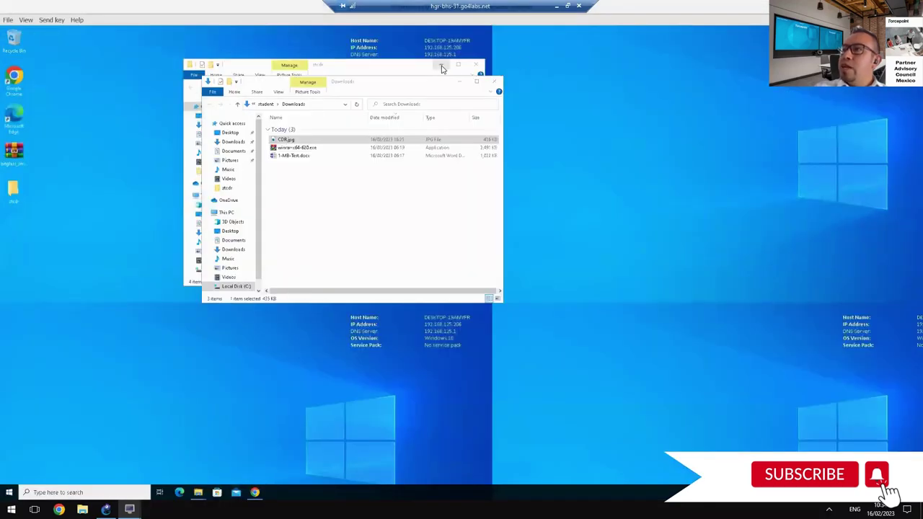
Minimize the ztcdr and Downloads folder windows and launch Google Chrome maximized
{"action": "left_click", "coordinate": [441, 65]}
{"action": "left_click", "coordinate": [461, 82]}
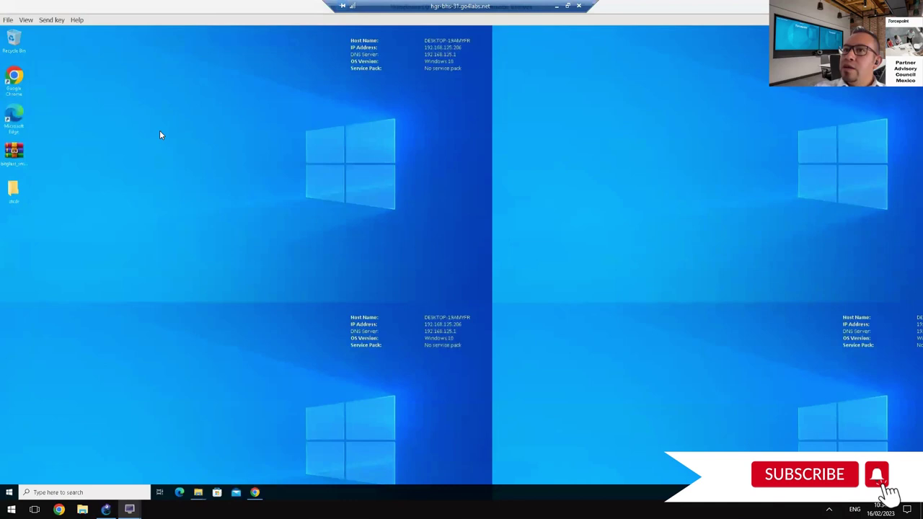
{"action": "double_click", "coordinate": [15, 75]}
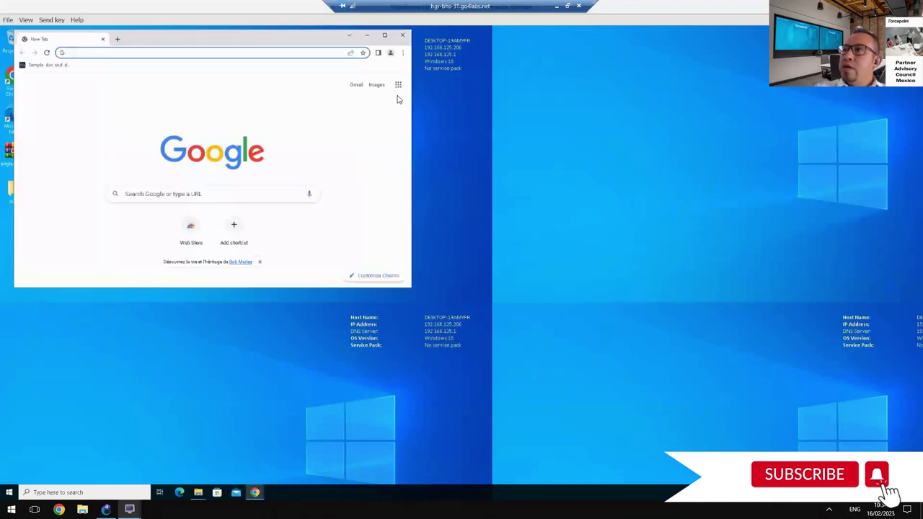
{"action": "left_click", "coordinate": [385, 35]}
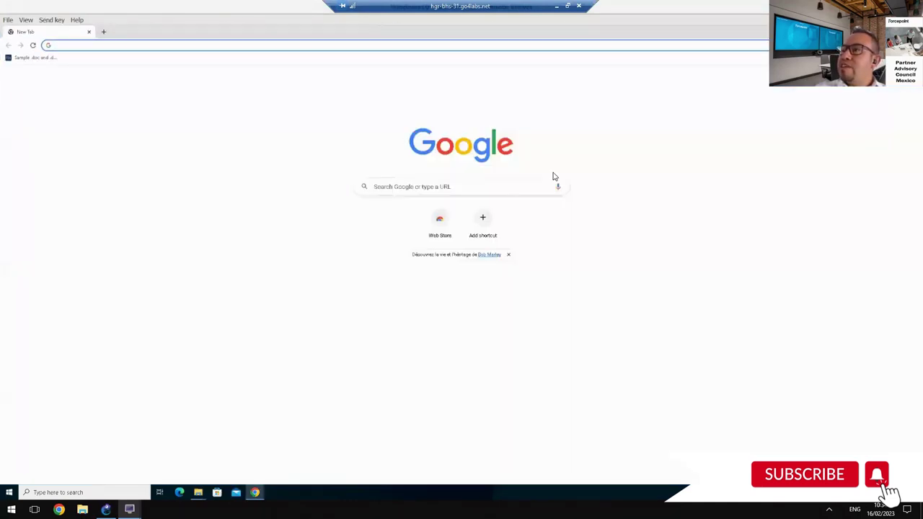
Open the bookmarked file-examples.com Sample .doc and .docx download page
{"action": "left_click", "coordinate": [42, 58]}
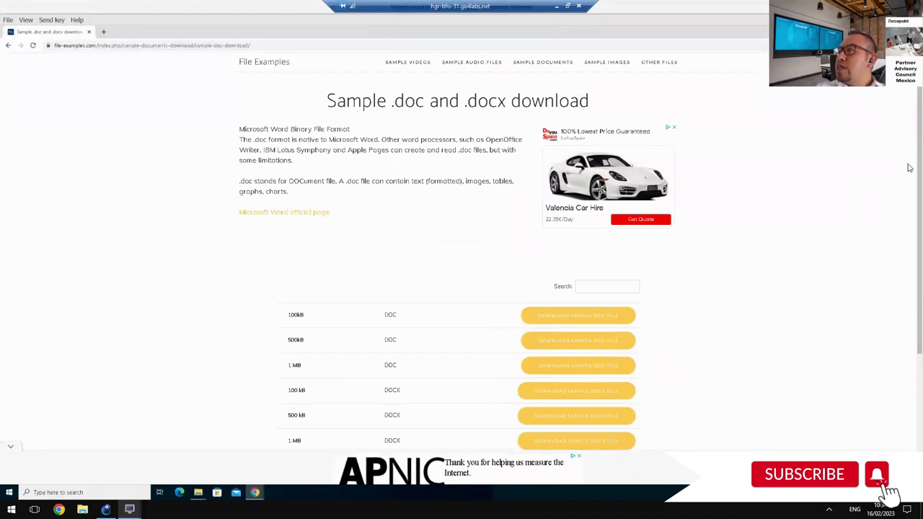
{"action": "scroll", "coordinate": [901, 303], "scroll_direction": "down", "scroll_amount": 3}
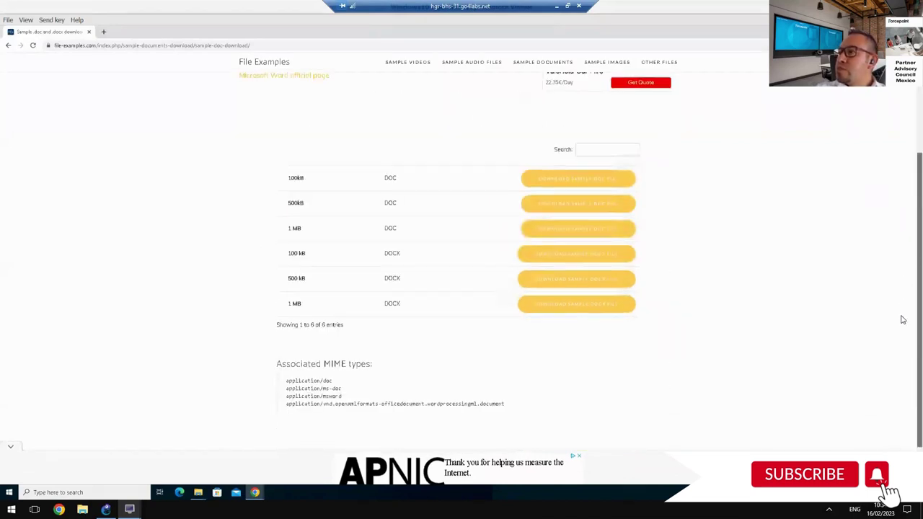
{"action": "scroll", "coordinate": [906, 173], "scroll_direction": "up", "scroll_amount": 3}
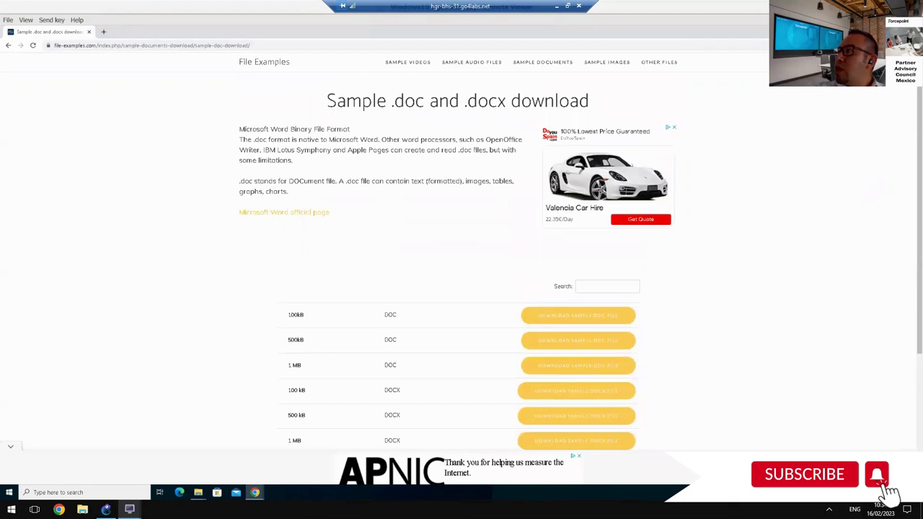
Inspect the page's Sources in Chrome Developer tools, then close DevTools with F12
{"action": "left_click", "coordinate": [916, 46]}
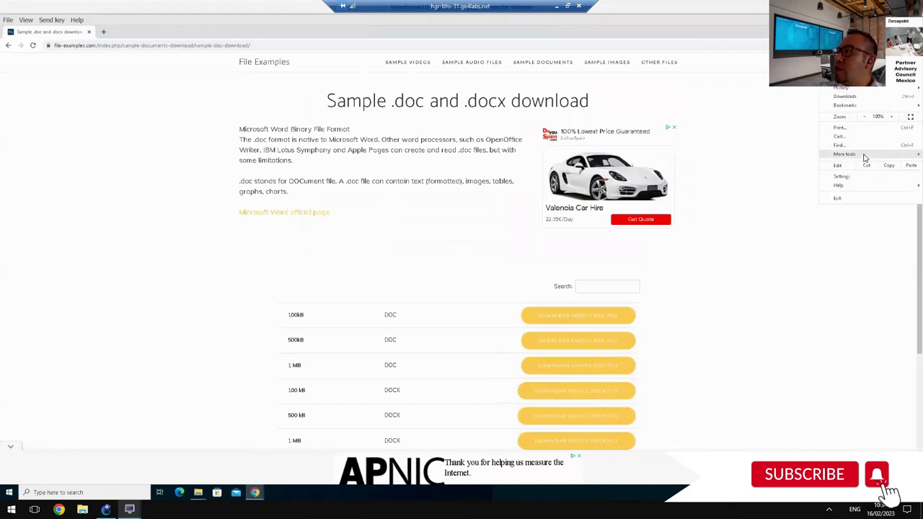
{"action": "mouse_move", "coordinate": [866, 158]}
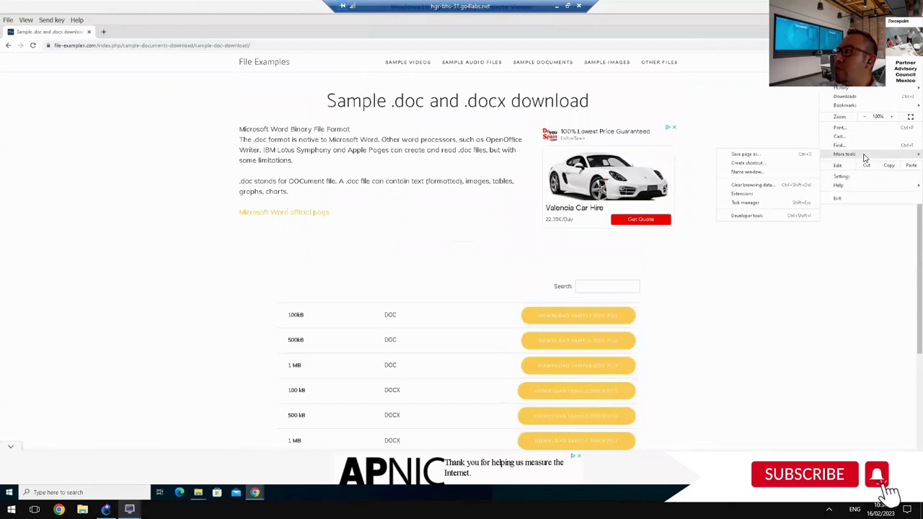
{"action": "left_click", "coordinate": [778, 216]}
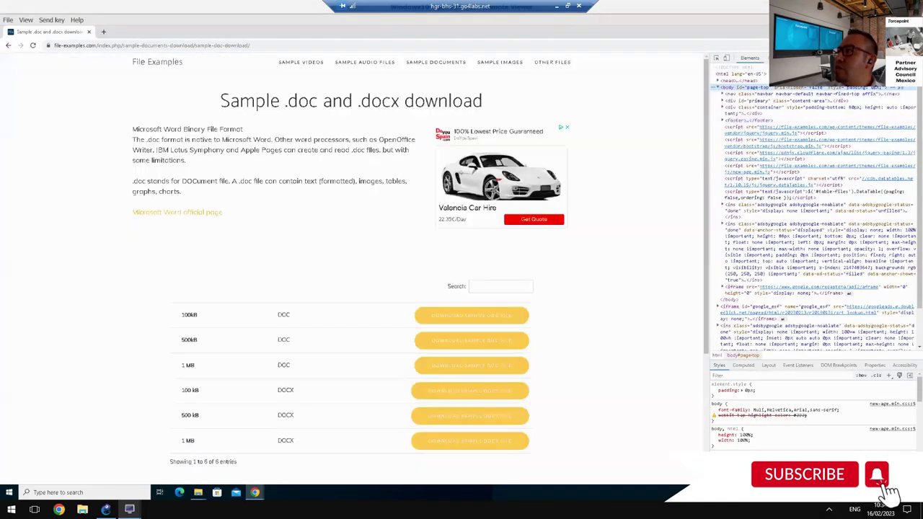
{"action": "left_click", "coordinate": [742, 103]}
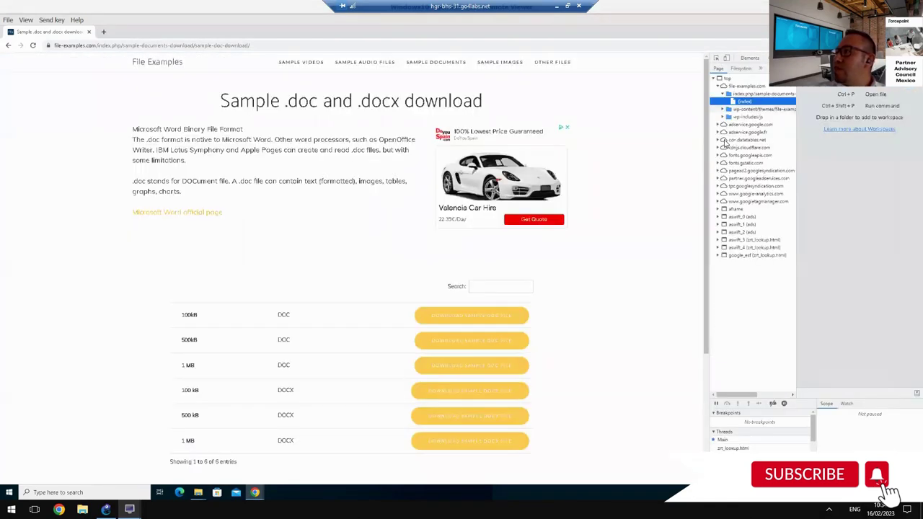
{"action": "left_click", "coordinate": [704, 252]}
{"action": "scroll", "coordinate": [698, 376], "scroll_direction": "down", "scroll_amount": 3}
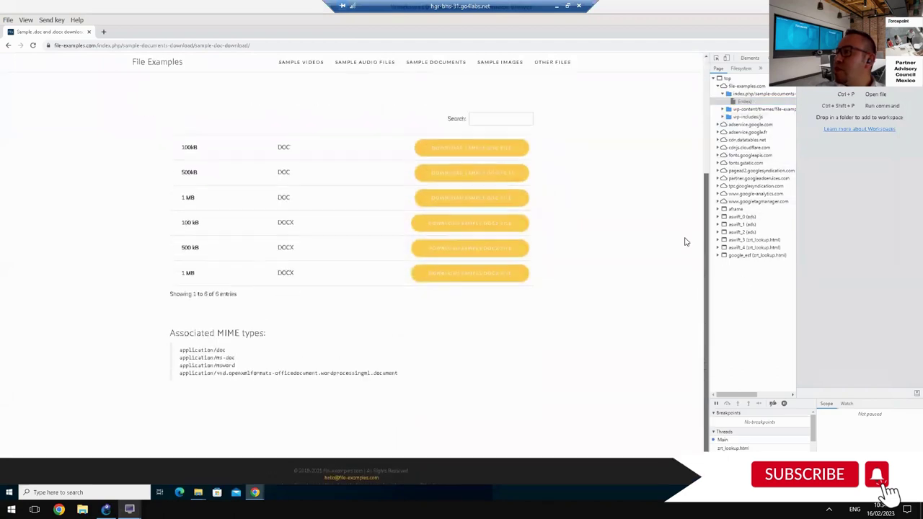
{"action": "scroll", "coordinate": [686, 241], "scroll_direction": "up", "scroll_amount": 3}
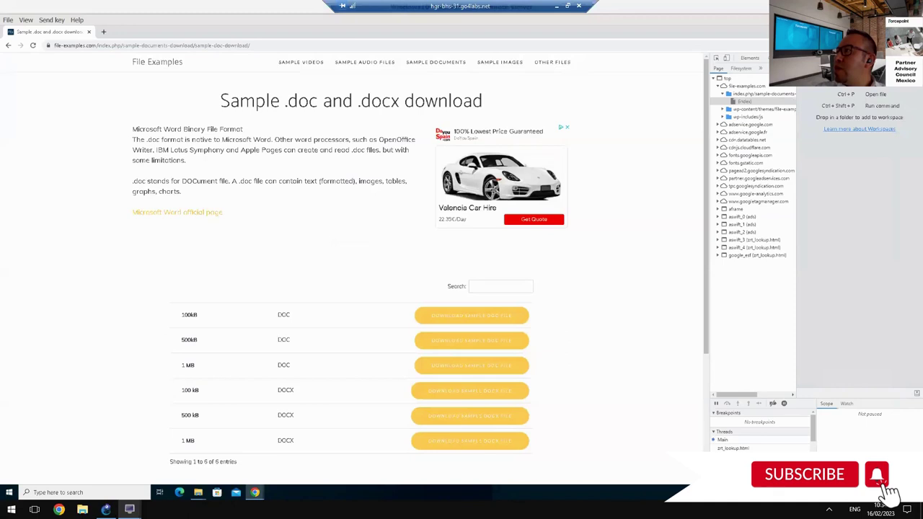
{"action": "key", "text": "F12"}
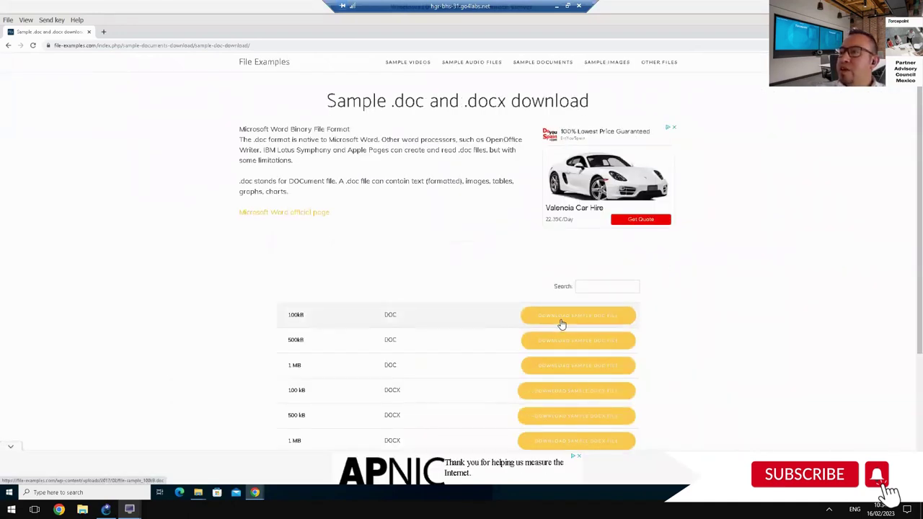
Download file-sample_100kB.doc, dismiss the ad overlay, and open the file in Word
{"action": "left_click", "coordinate": [562, 324]}
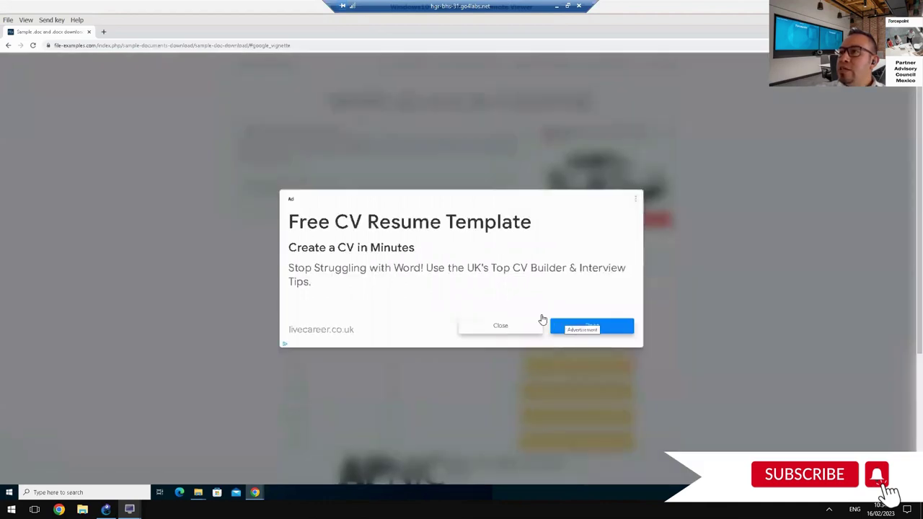
{"action": "left_click", "coordinate": [503, 326]}
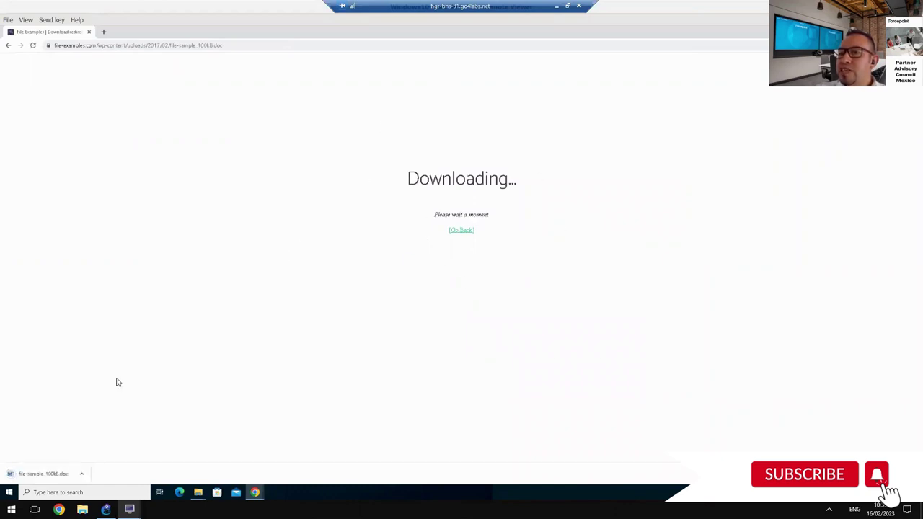
{"action": "left_click", "coordinate": [57, 477]}
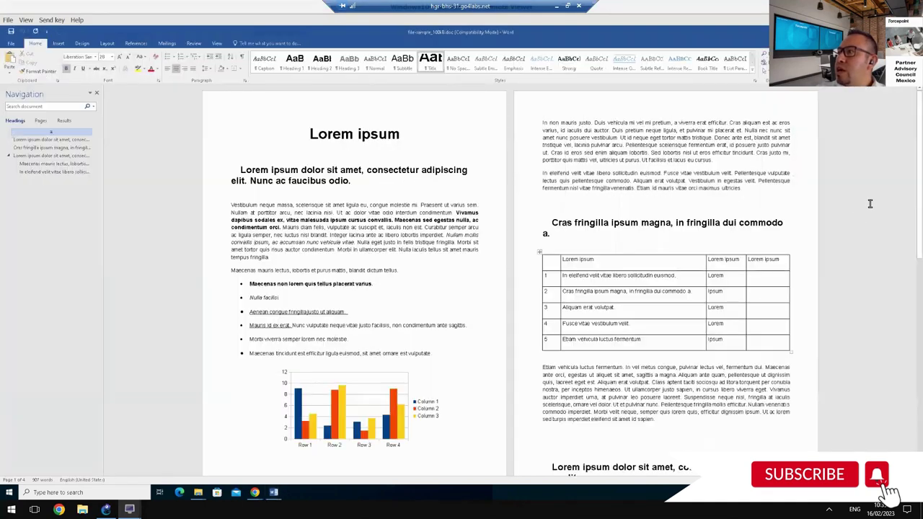
{"action": "left_click_drag", "start_coordinate": [909, 147], "coordinate": [909, 405]}
{"action": "scroll", "coordinate": [726, 173], "scroll_direction": "down", "scroll_amount": 1}
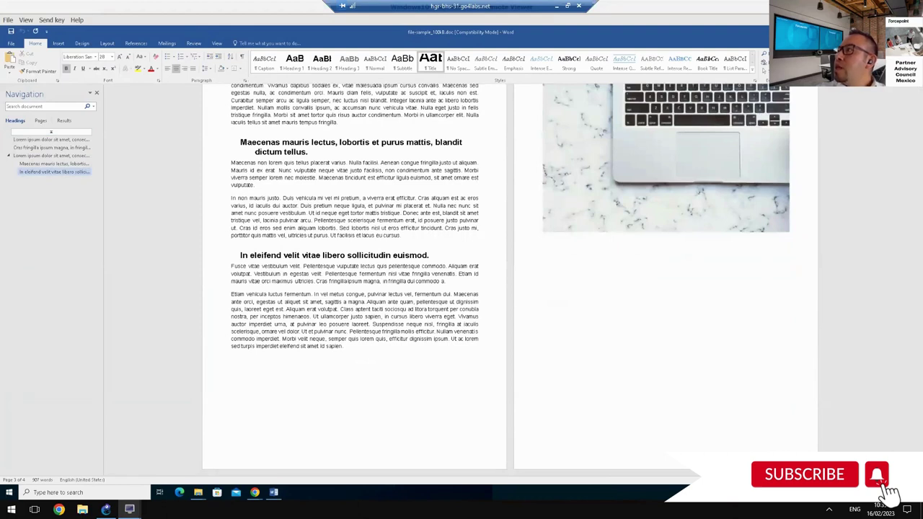
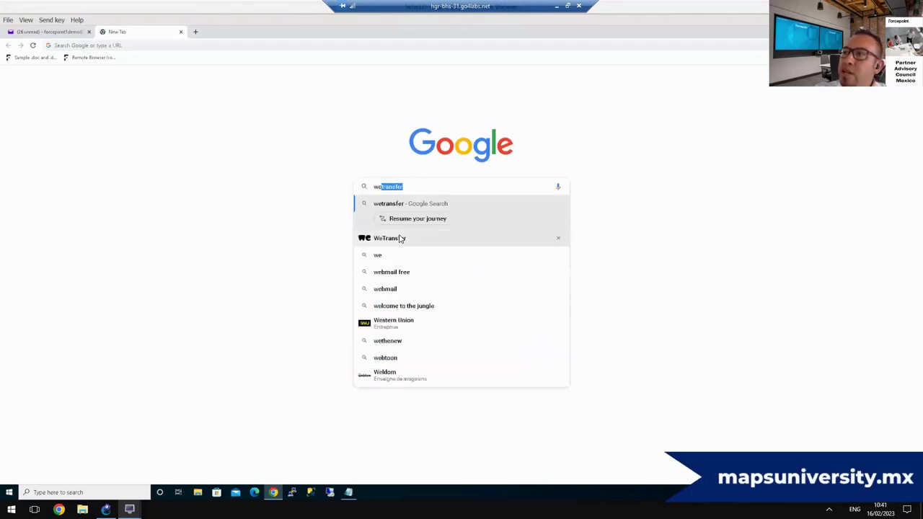
Search Google for wetransfer, open the WeTransfer result, then take the suggested Dropbox alternative
{"action": "key", "text": "Return"}
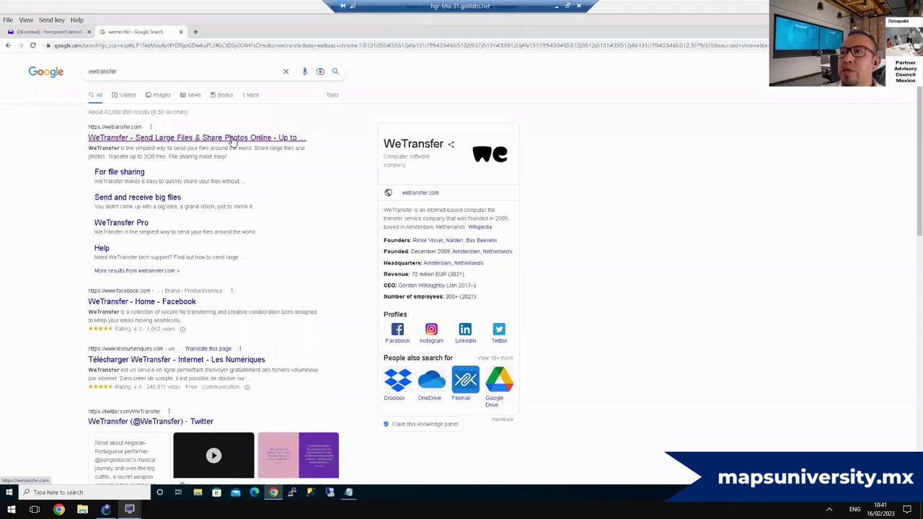
{"action": "left_click", "coordinate": [232, 142]}
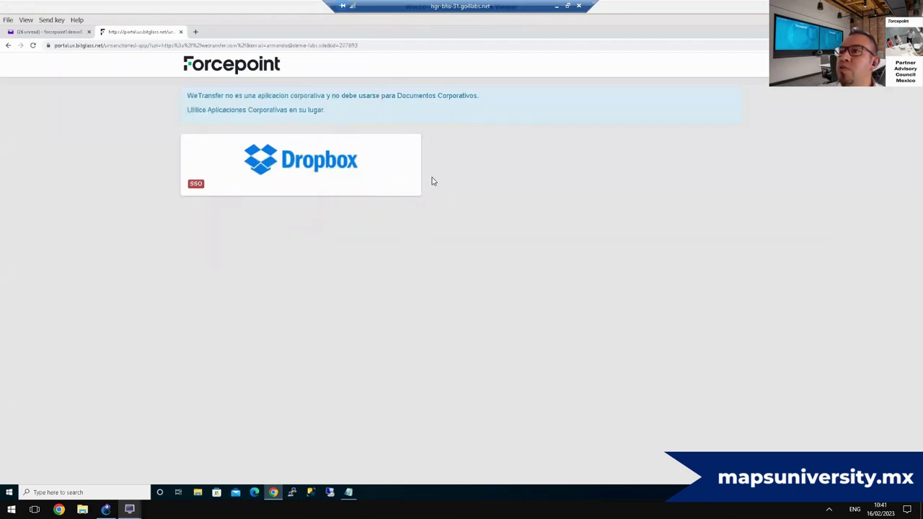
{"action": "left_click", "coordinate": [330, 168]}
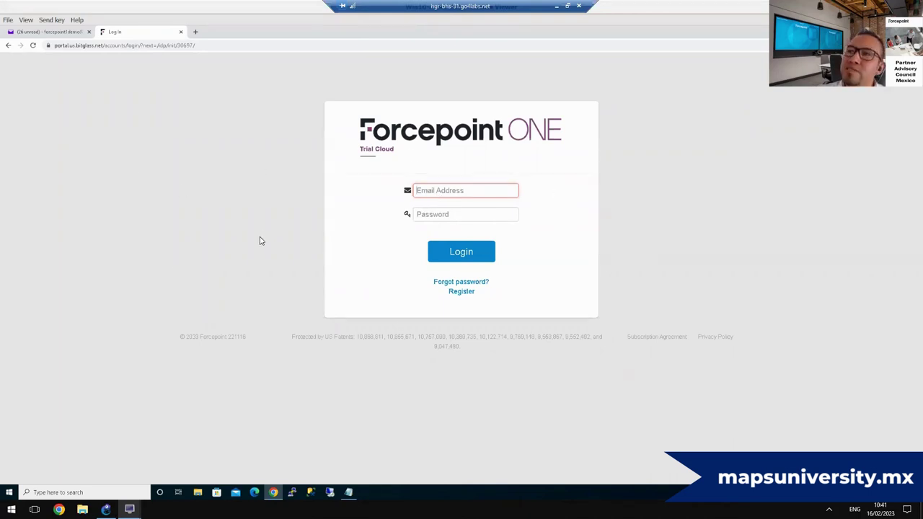
Open a fresh blank browser tab
{"action": "key", "text": "ctrl+t"}
Search for salesforce and open the Salesforce login page from the results
{"action": "left_click", "coordinate": [190, 44]}
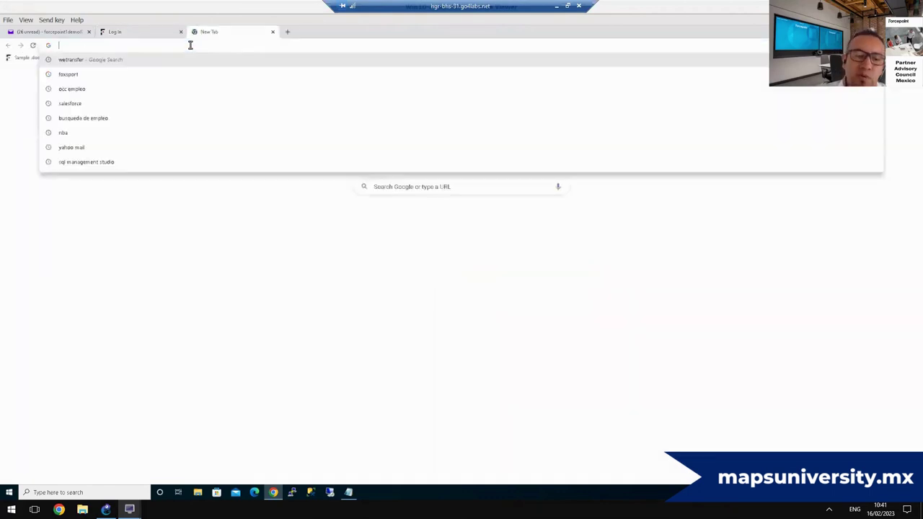
{"action": "type", "text": "sales"}
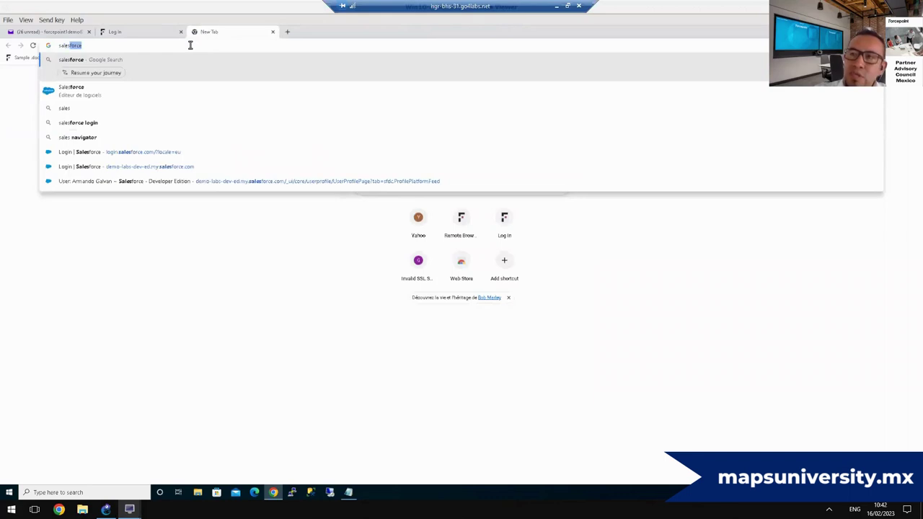
{"action": "key", "text": "Return"}
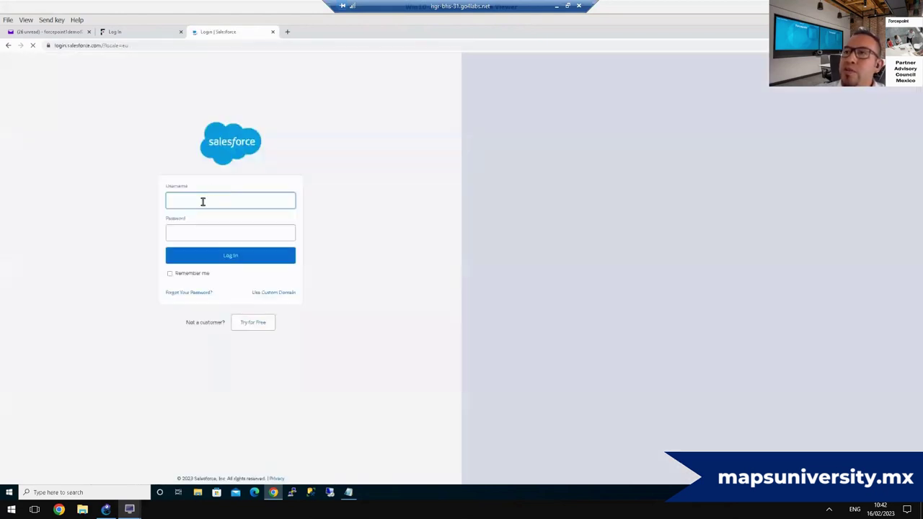
{"action": "left_click", "coordinate": [203, 201]}
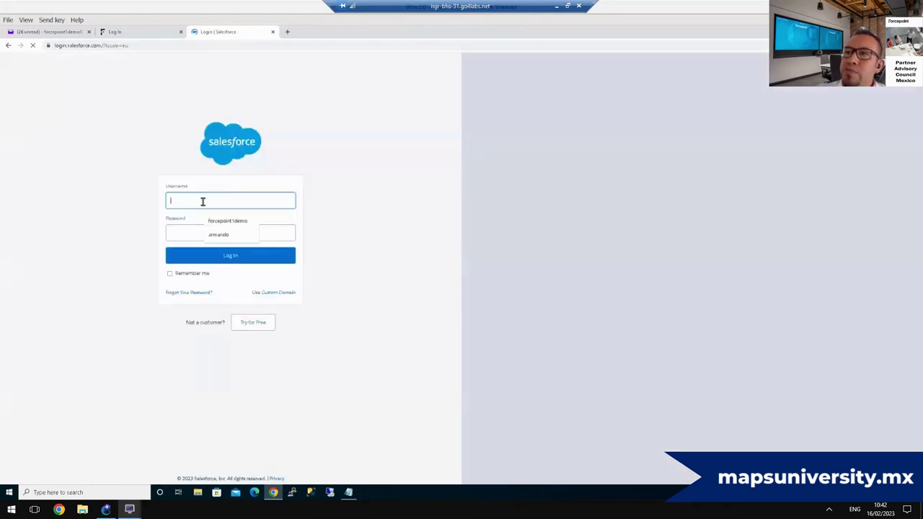
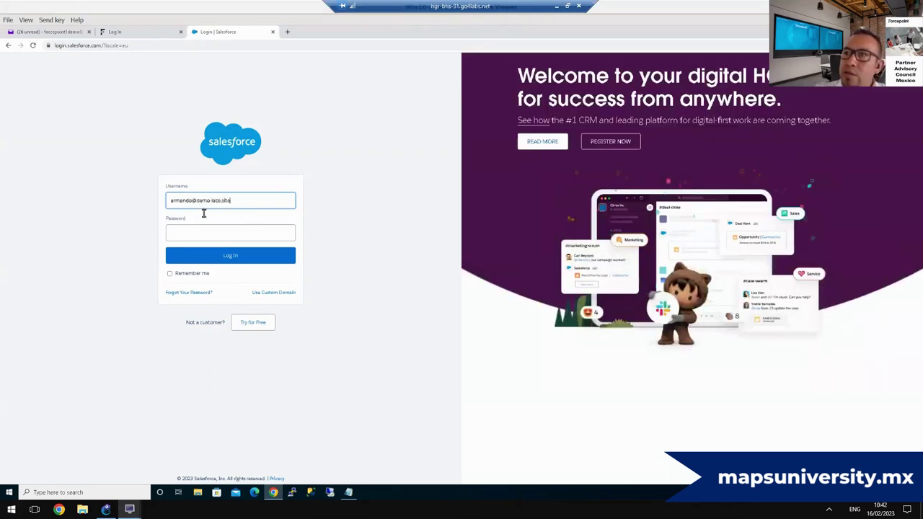
Log in with the user's e-mail and password, declining Chrome's offer to save the password
{"action": "left_click", "coordinate": [200, 232]}
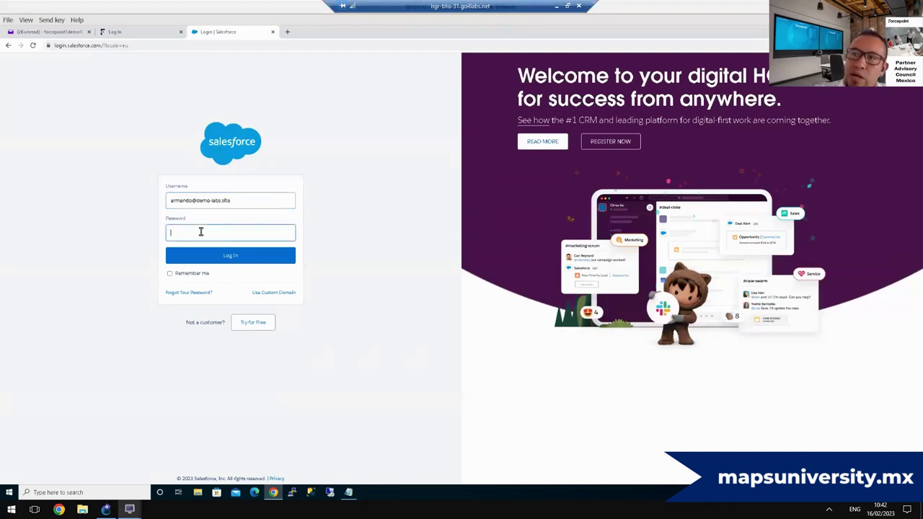
{"action": "type", "text": "•"}
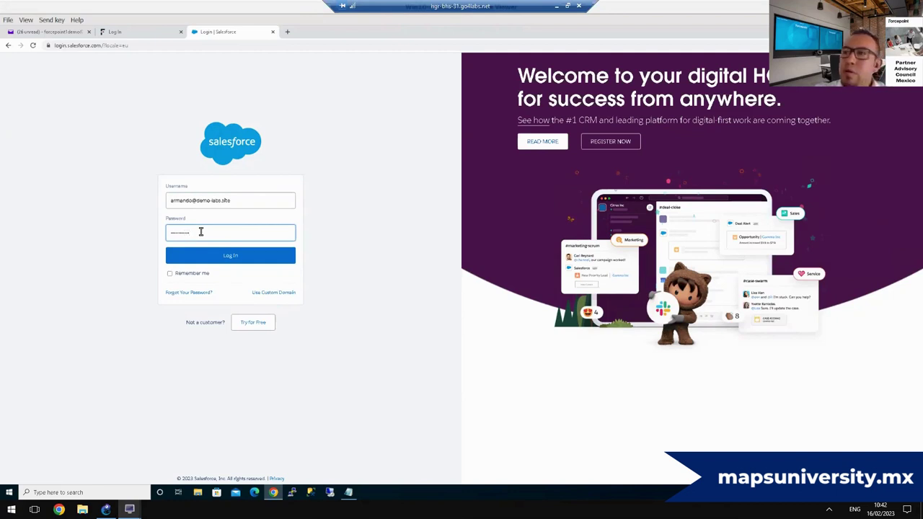
{"action": "left_click", "coordinate": [211, 257]}
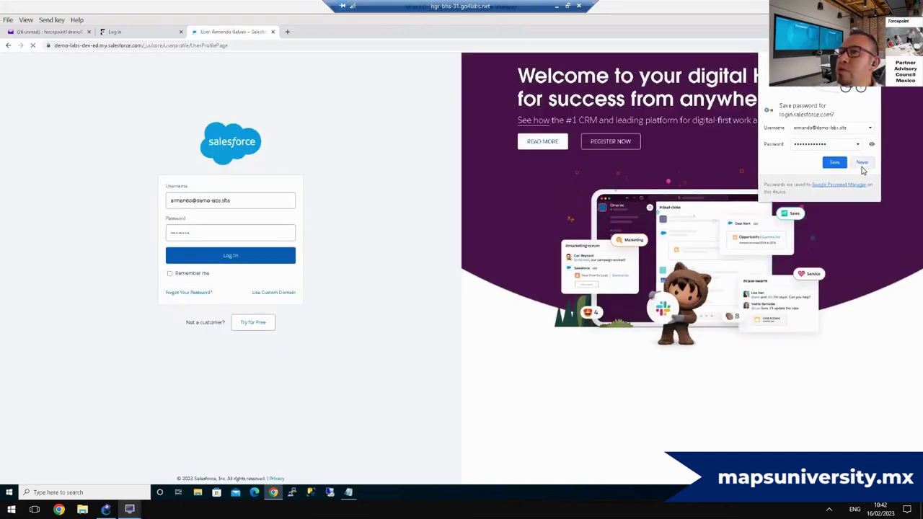
{"action": "left_click", "coordinate": [863, 163]}
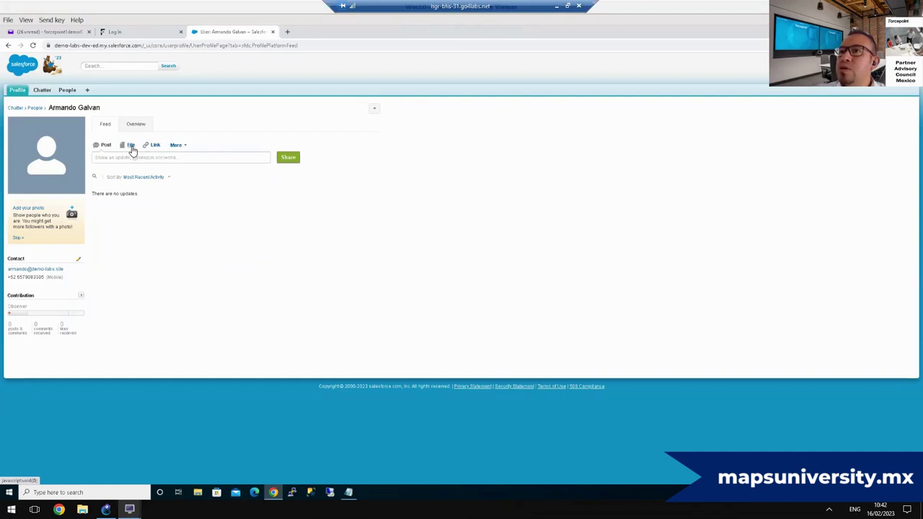
Upload the Confidential Test document from the computer and share it to the profile feed
{"action": "left_click", "coordinate": [132, 148]}
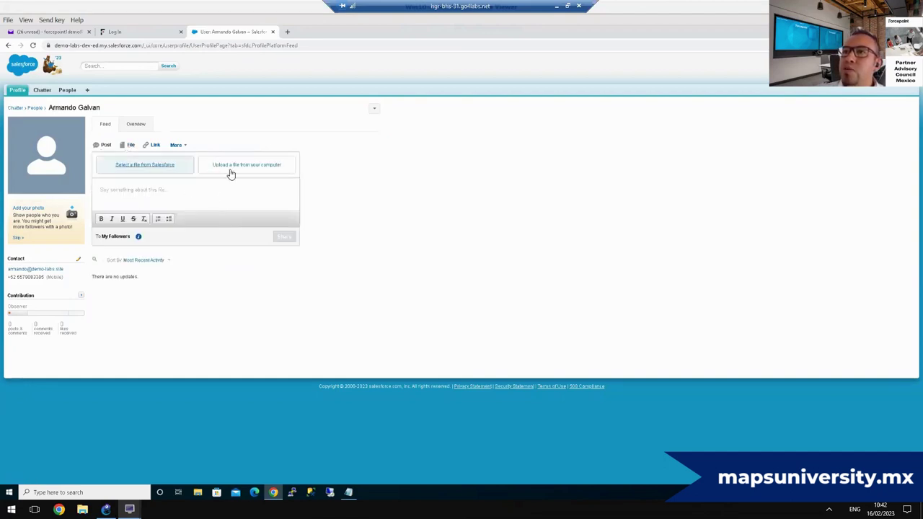
{"action": "left_click", "coordinate": [232, 171]}
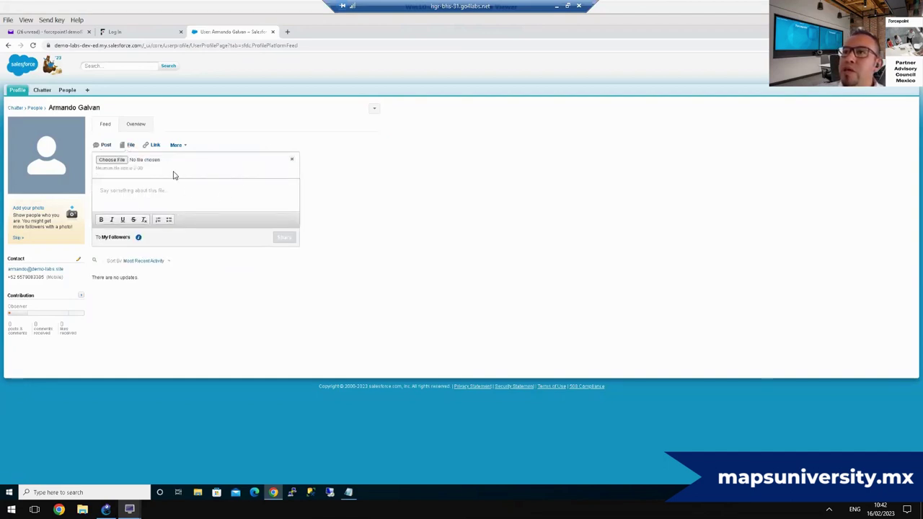
{"action": "left_click", "coordinate": [117, 161]}
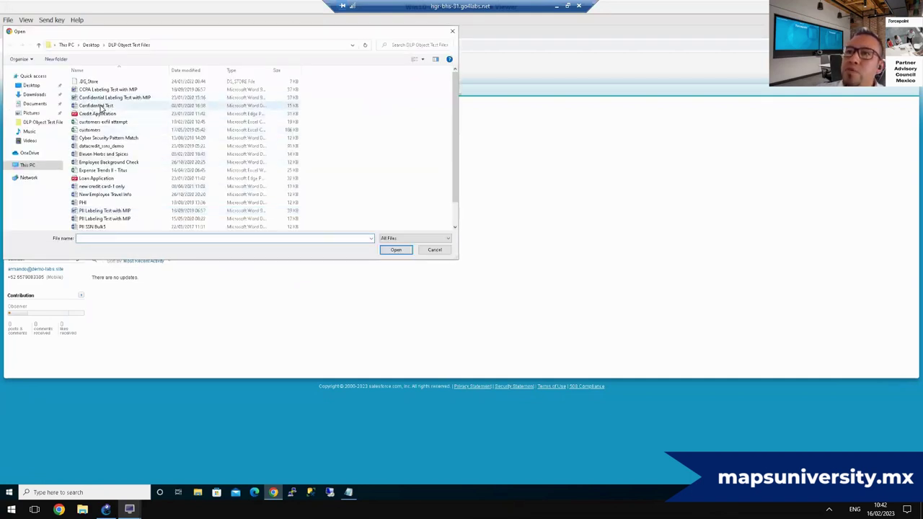
{"action": "left_click", "coordinate": [101, 106]}
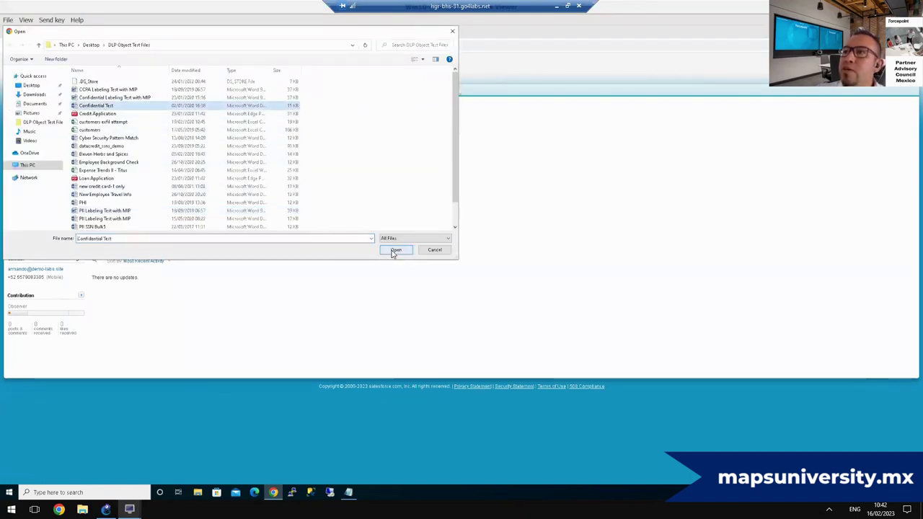
{"action": "left_click", "coordinate": [396, 251]}
{"action": "left_click", "coordinate": [284, 239]}
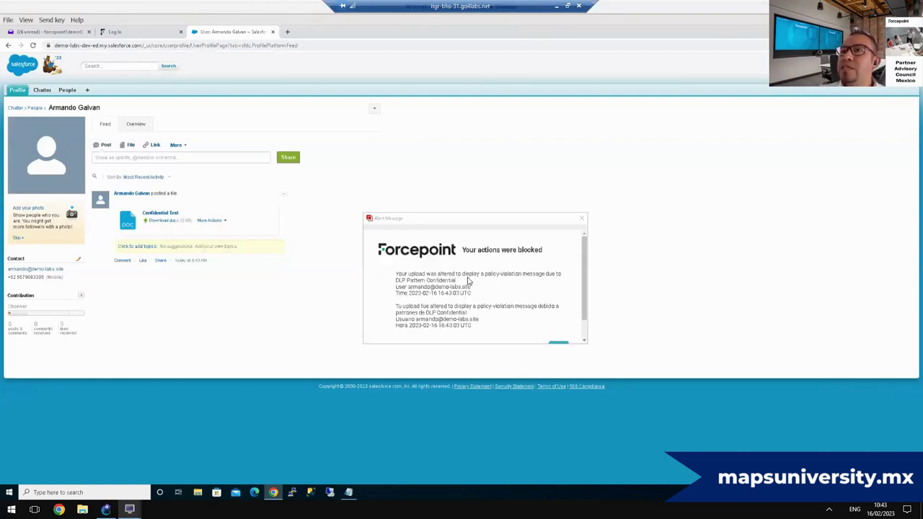
Review the user and time details in the Forcepoint block alert, then dismiss it
{"action": "left_click_drag", "start_coordinate": [408, 287], "coordinate": [469, 294]}
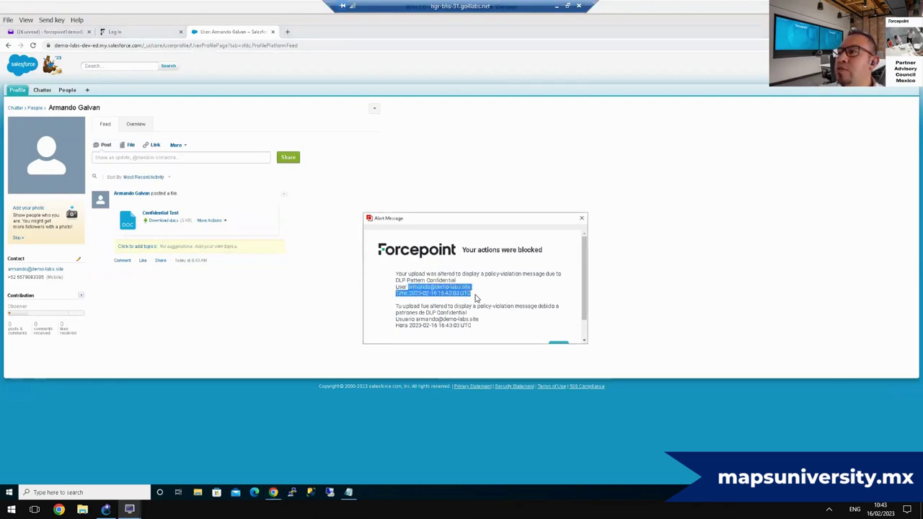
{"action": "left_click", "coordinate": [502, 320]}
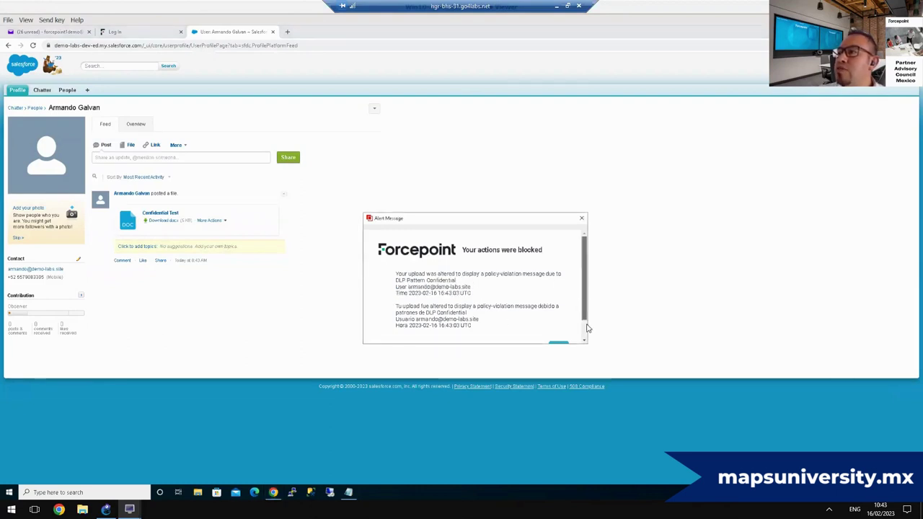
{"action": "scroll", "coordinate": [587, 328], "scroll_direction": "down", "scroll_amount": 1}
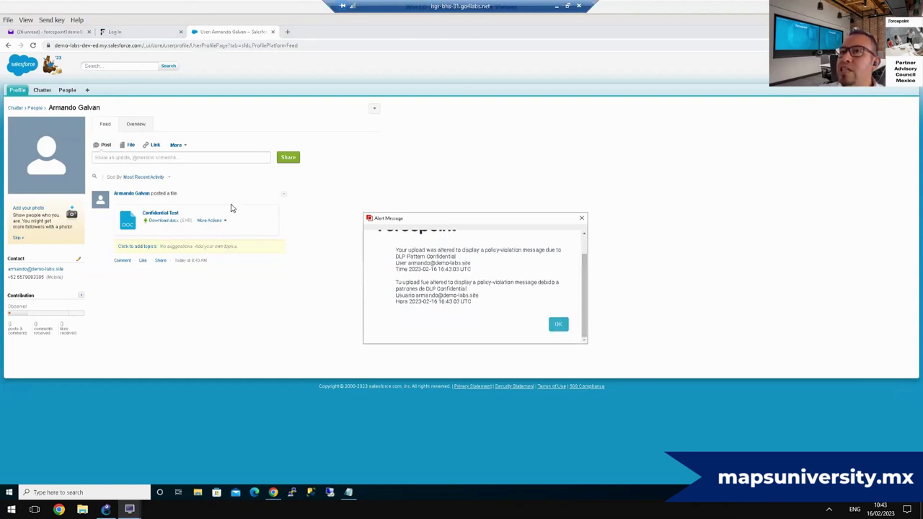
{"action": "left_click", "coordinate": [558, 326]}
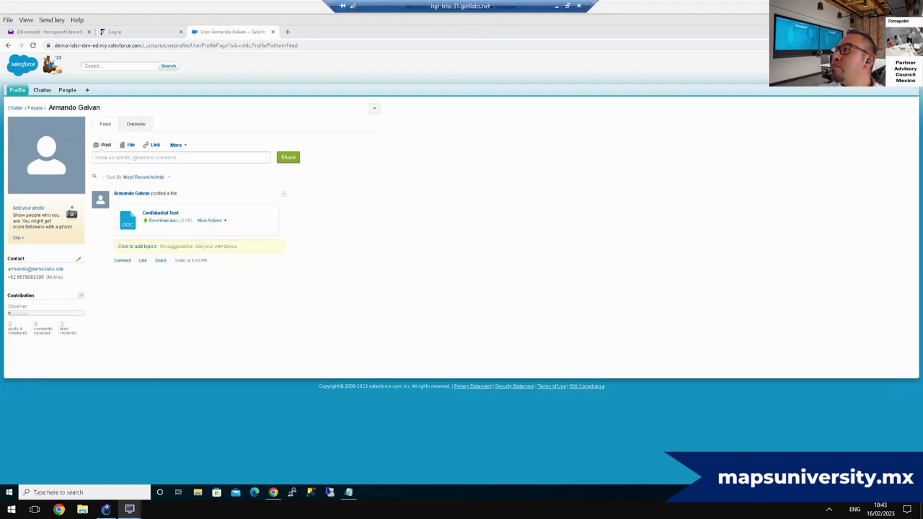
Reload Salesforce and sign in via Forcepoint ONE, re-entering the password after a failed attempt
{"action": "key", "text": "F5"}
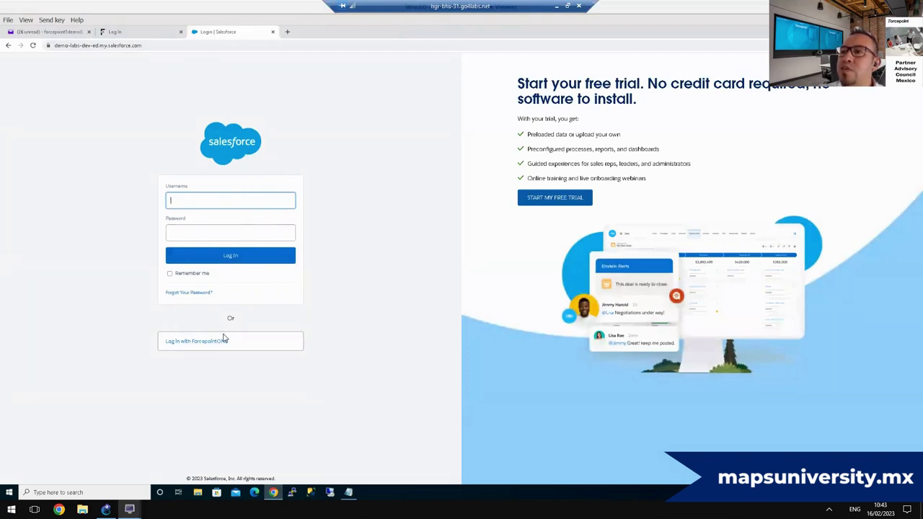
{"action": "left_click", "coordinate": [221, 342]}
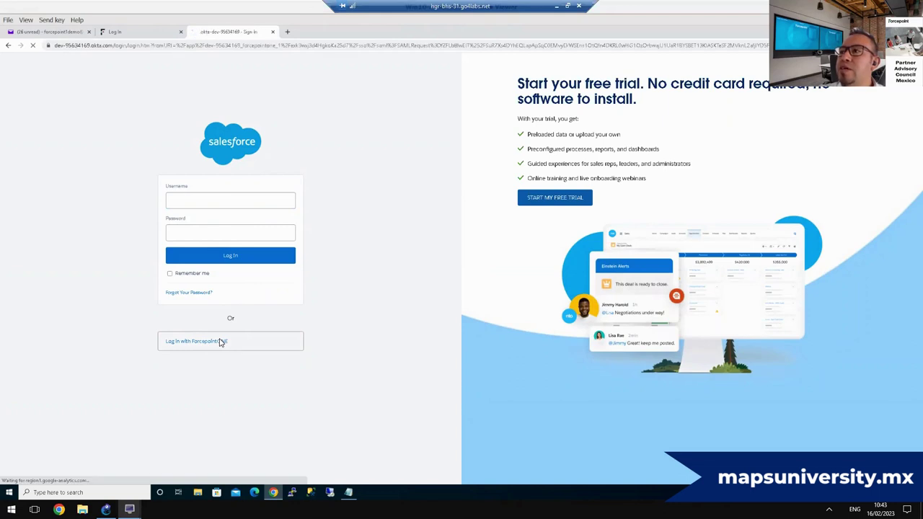
{"action": "left_click", "coordinate": [432, 218]}
{"action": "left_click", "coordinate": [454, 253]}
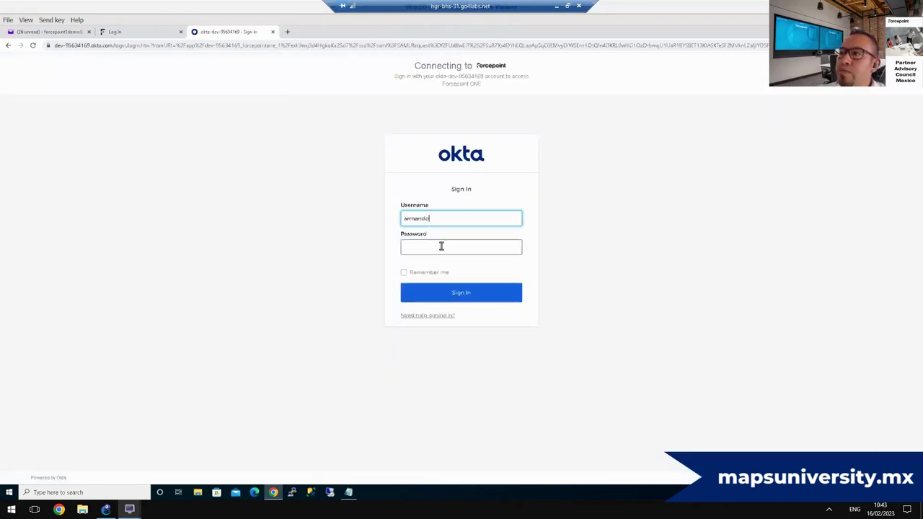
{"action": "left_click", "coordinate": [442, 246]}
{"action": "type", "text": "•"}
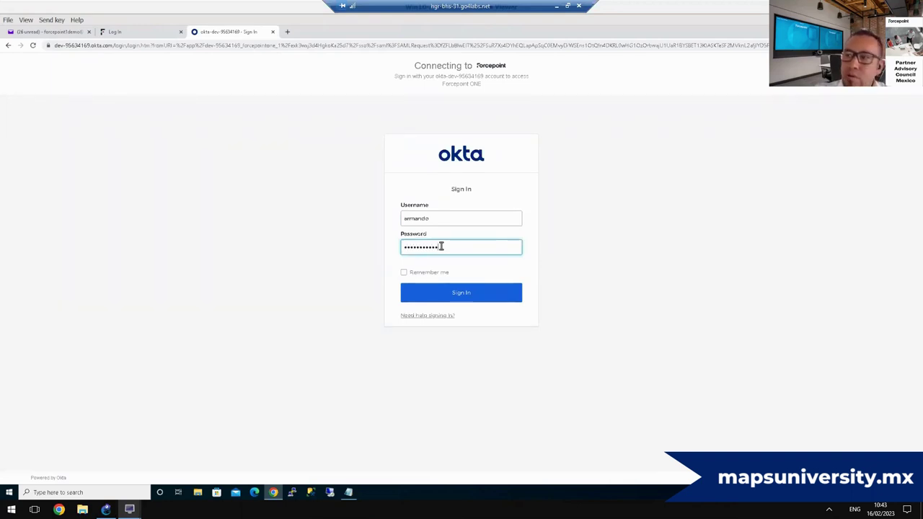
{"action": "key", "text": "Return"}
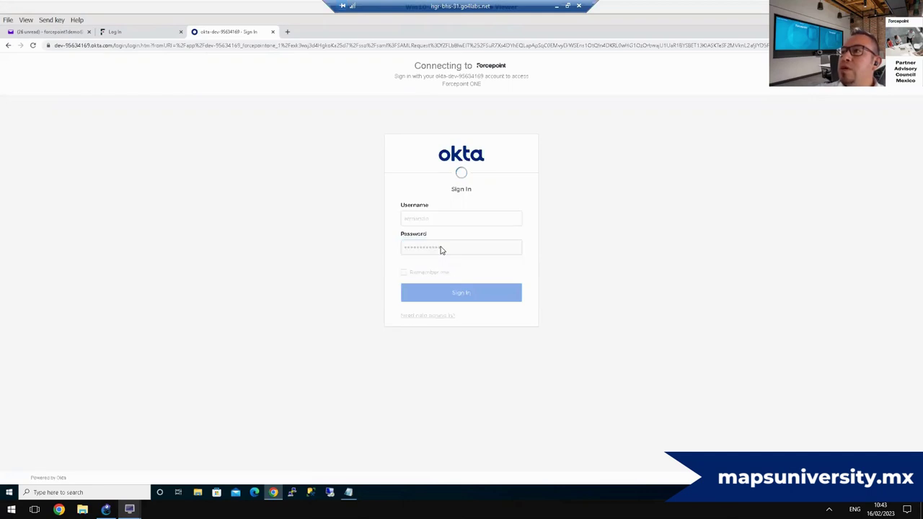
{"action": "double_click", "coordinate": [442, 266]}
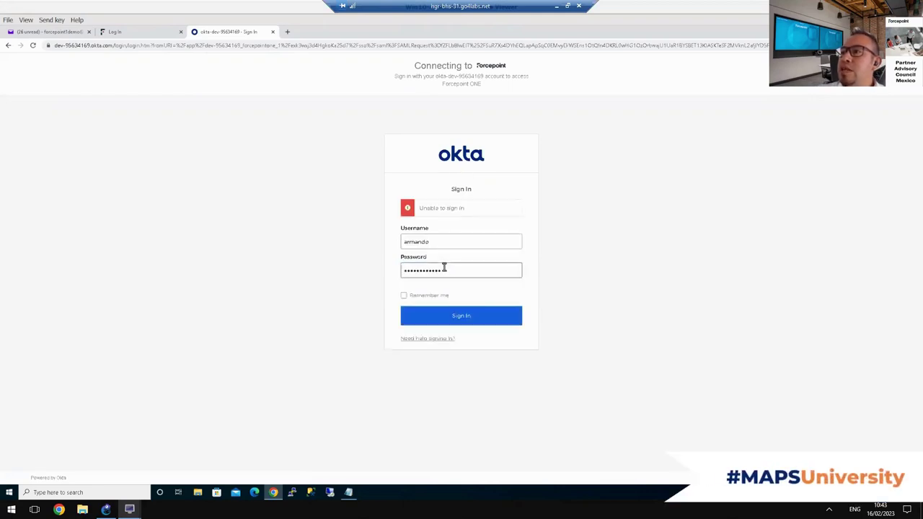
{"action": "type", "text": "*"}
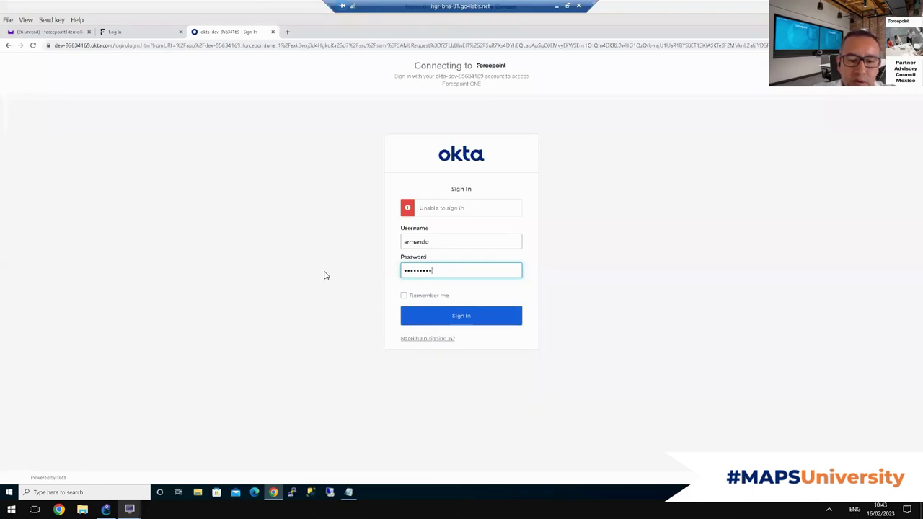
{"action": "type", "text": "***********"}
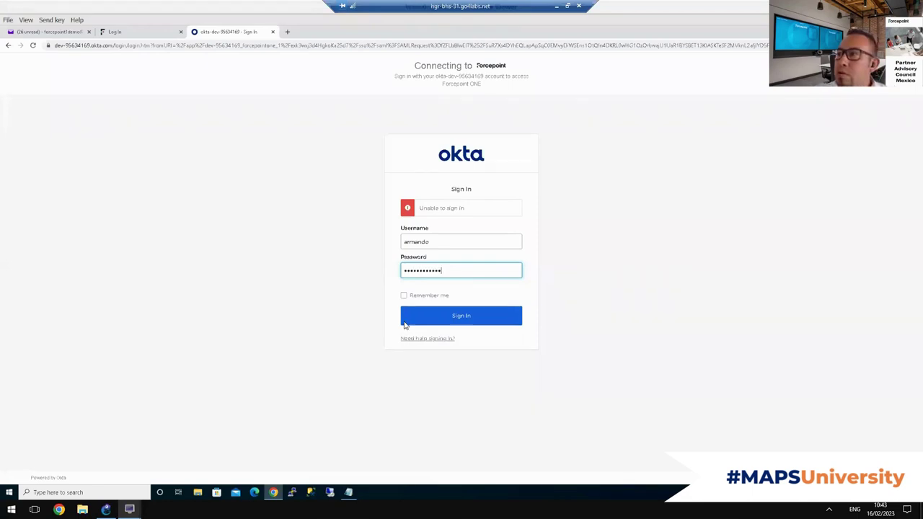
{"action": "left_click", "coordinate": [423, 319]}
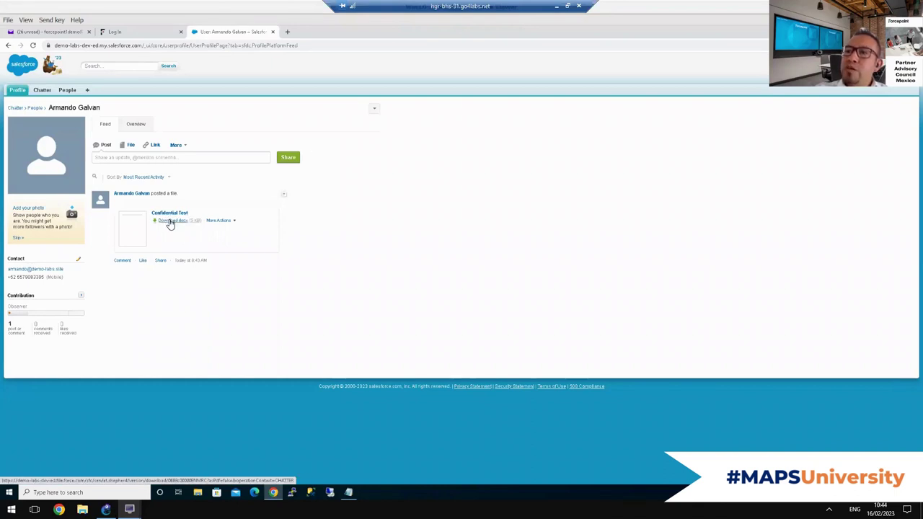
Download the Confidential Test .docx from the feed post and open it in Word
{"action": "left_click", "coordinate": [170, 224]}
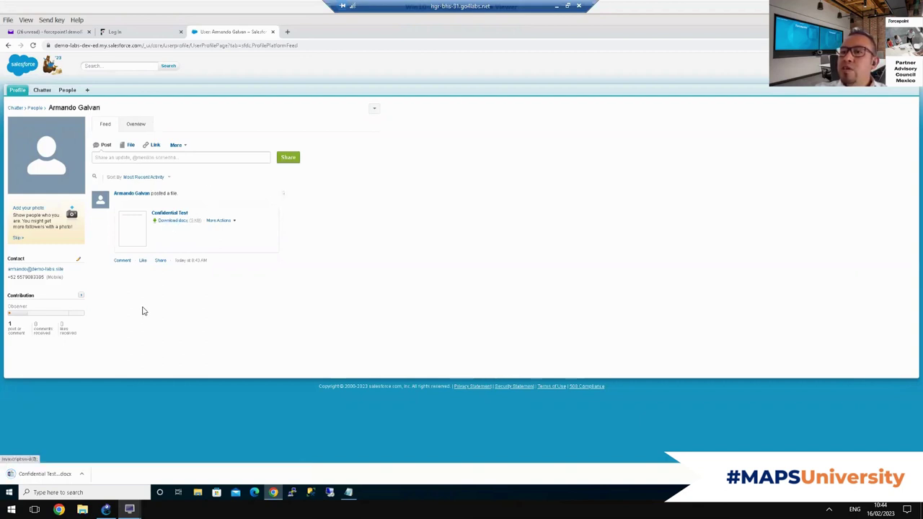
{"action": "left_click", "coordinate": [50, 475]}
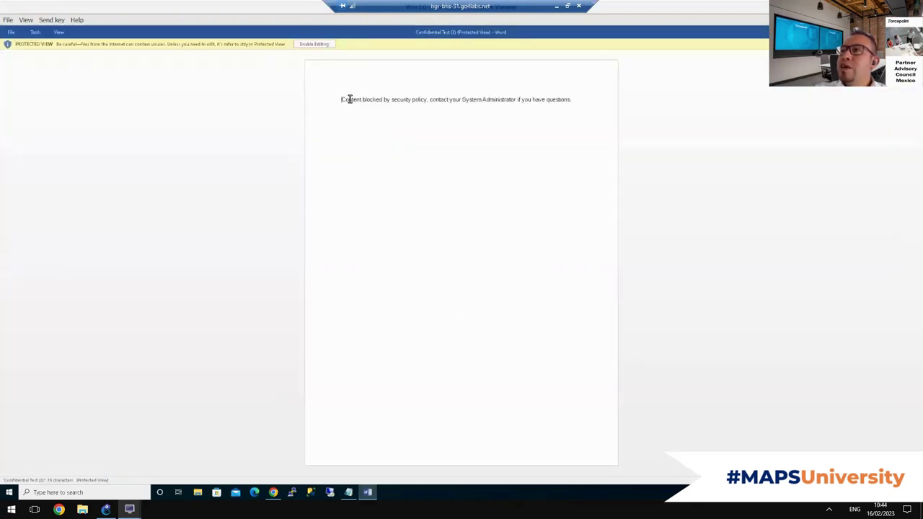
Highlight the content-blocked notice, enable editing, then close the document in Word
{"action": "left_click_drag", "start_coordinate": [342, 100], "coordinate": [580, 104]}
{"action": "left_click", "coordinate": [314, 44]}
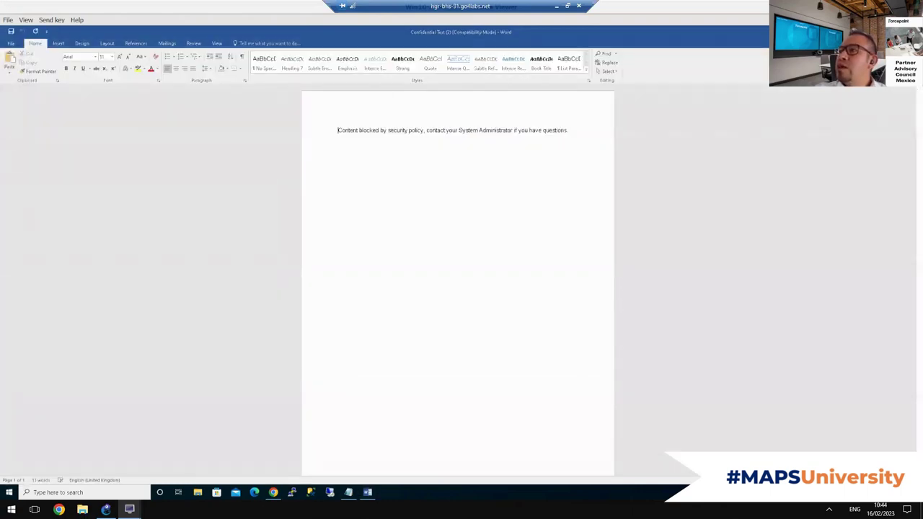
{"action": "key", "text": "alt+F4"}
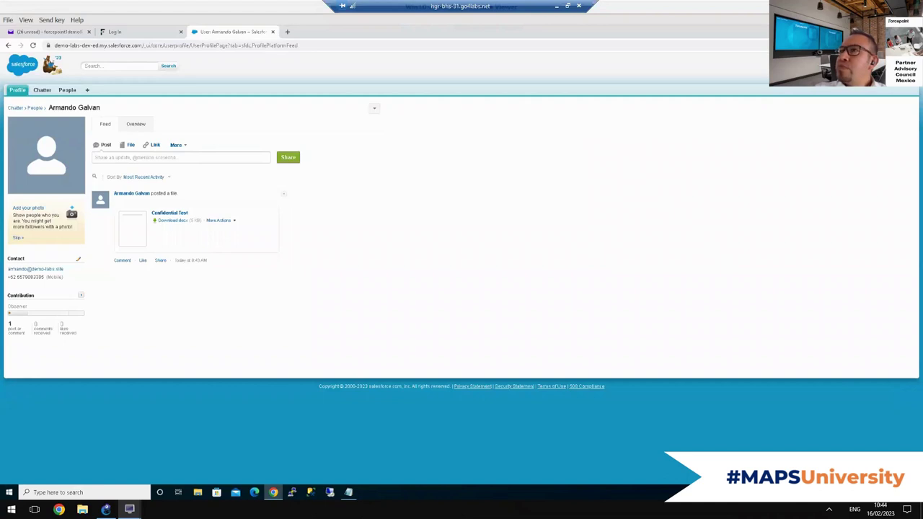
Close the browser and Notepad, return to the presentation, and turn on the pen
{"action": "key", "text": "alt+F4"}
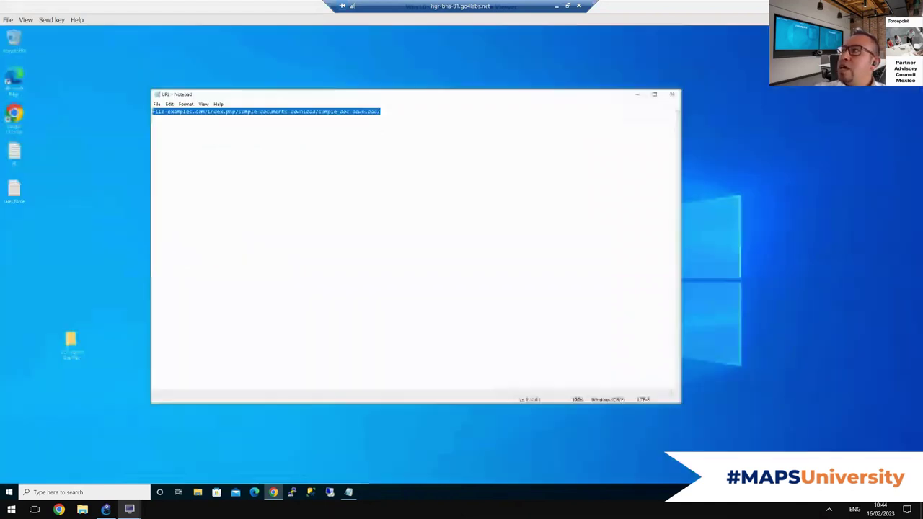
{"action": "left_click", "coordinate": [671, 94]}
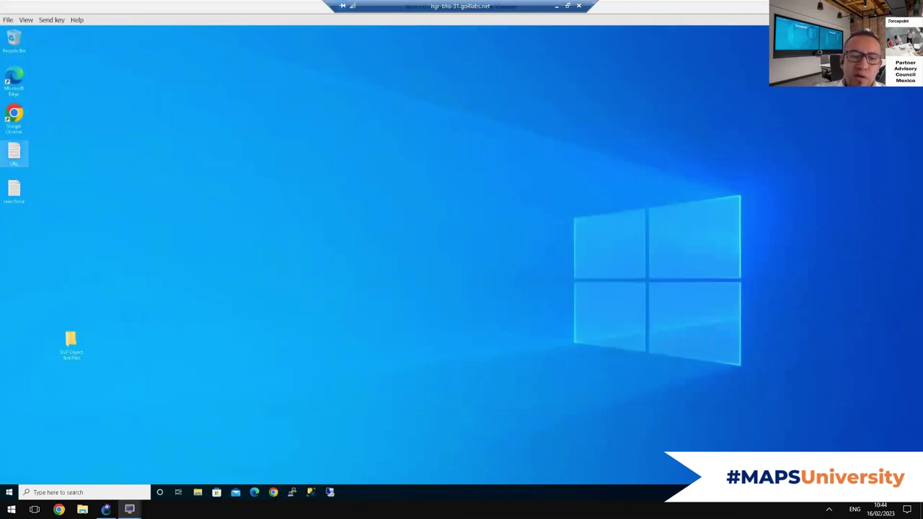
{"action": "key", "text": "alt+Tab"}
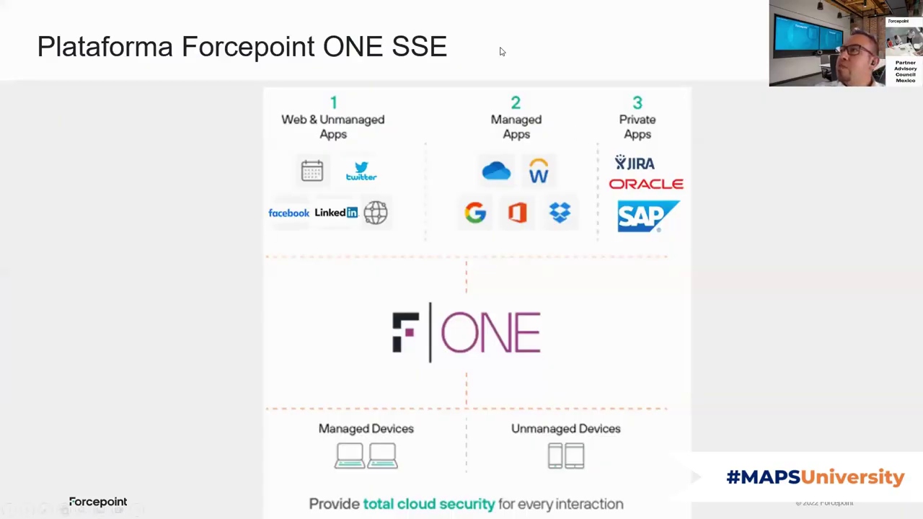
{"action": "key", "text": "ctrl+p"}
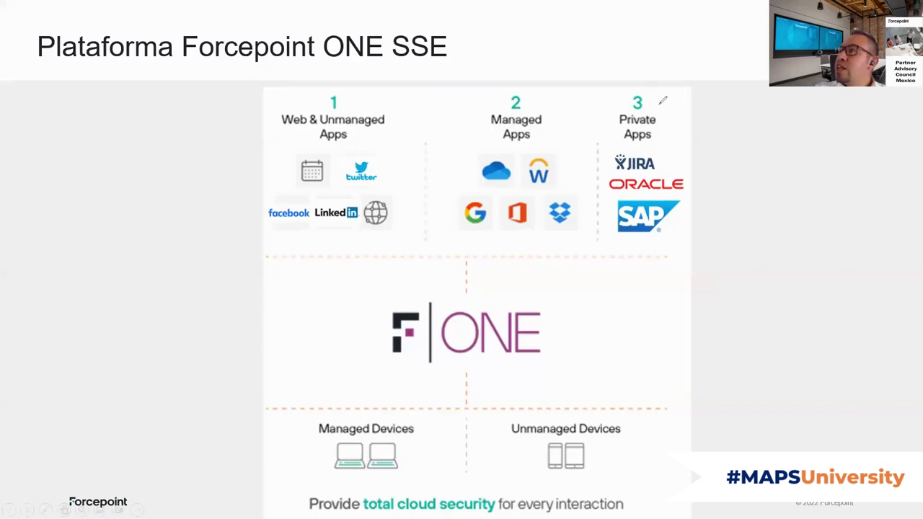
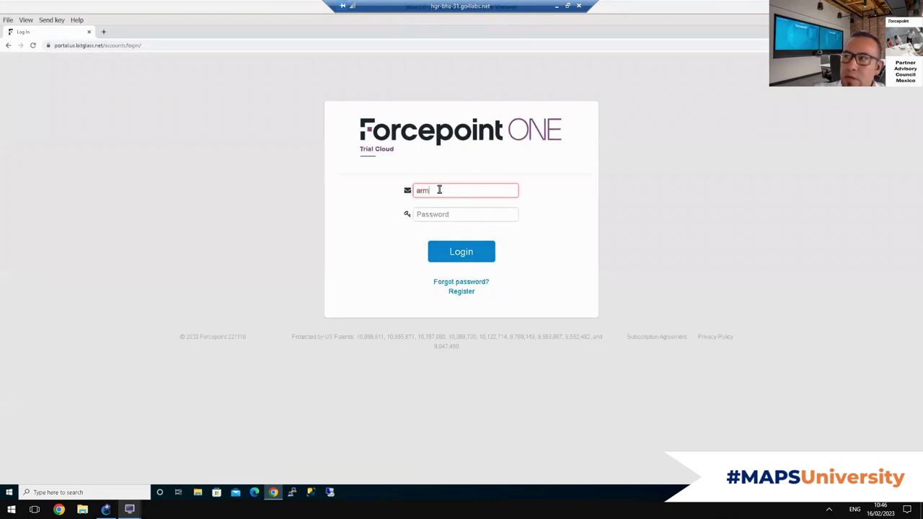
Sign in to Forcepoint ONE through Okta with the saved username and the account password
{"action": "type", "text": "de"}
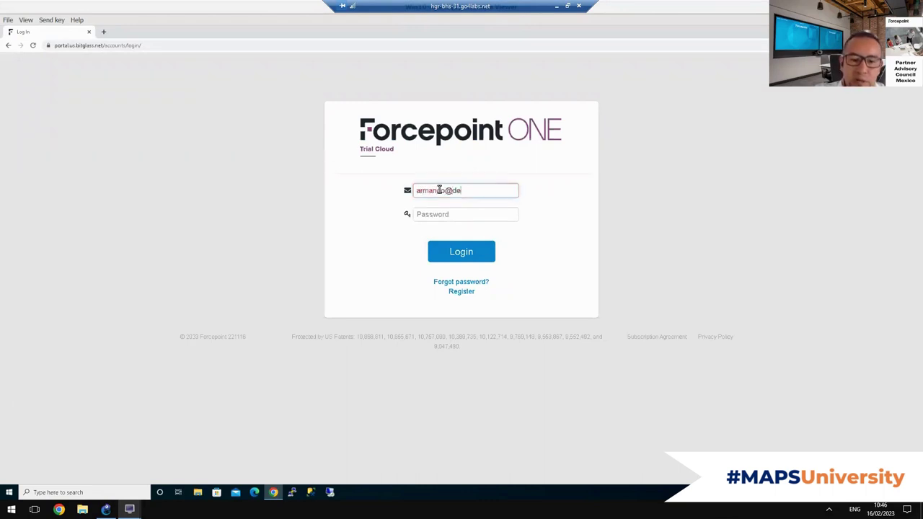
{"action": "type", "text": "mo-labs.site"}
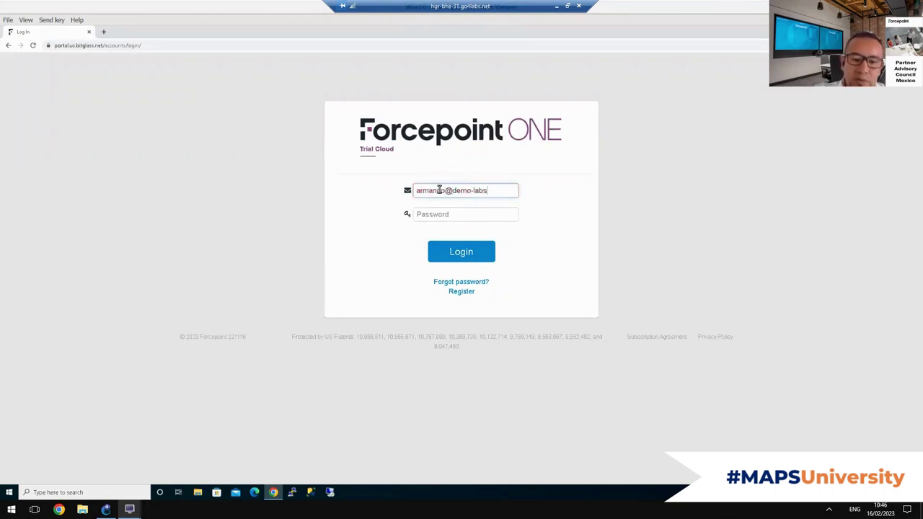
{"action": "left_click", "coordinate": [486, 214]}
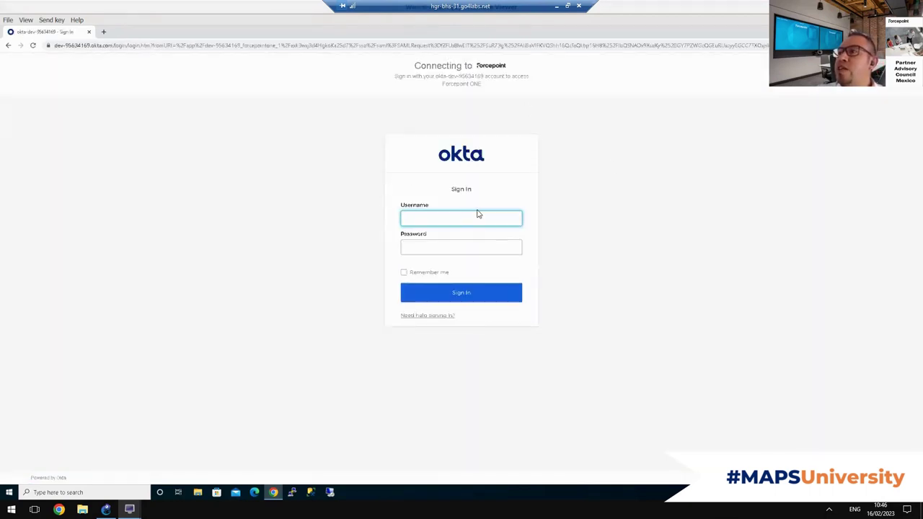
{"action": "left_click", "coordinate": [475, 214]}
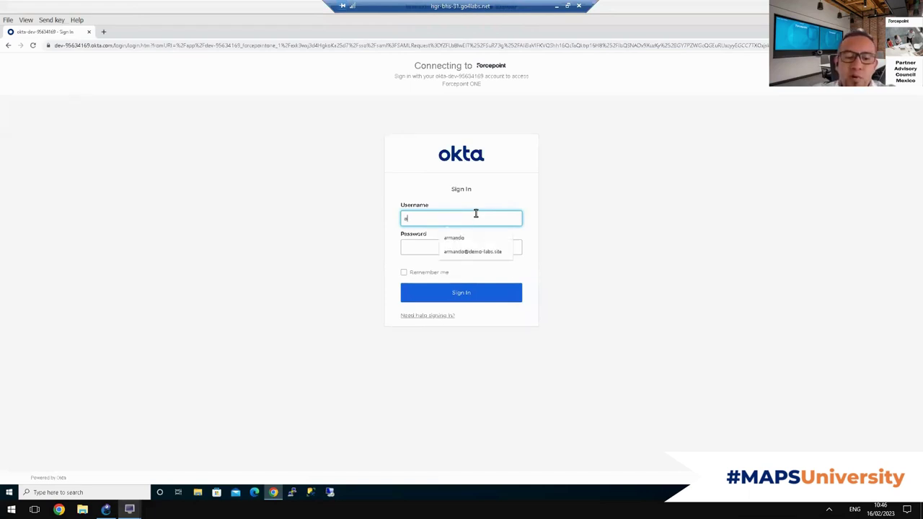
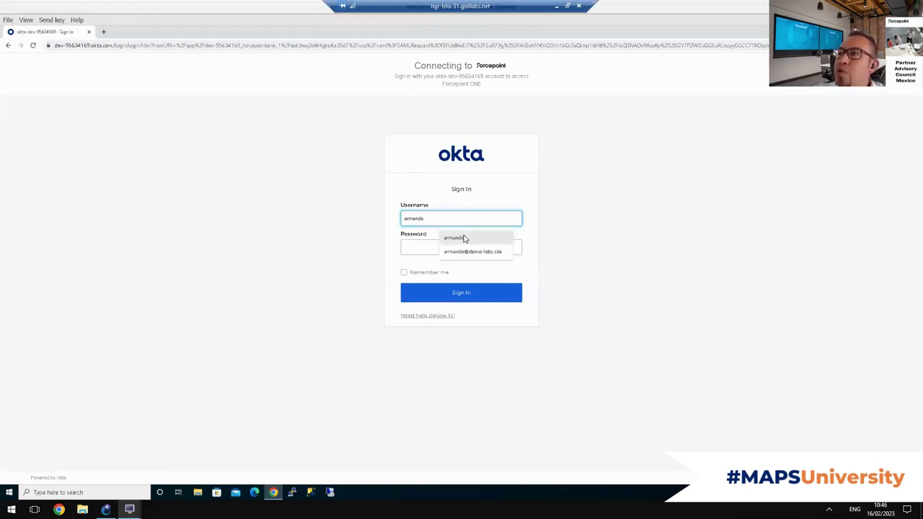
{"action": "left_click", "coordinate": [461, 238]}
{"action": "left_click", "coordinate": [448, 247]}
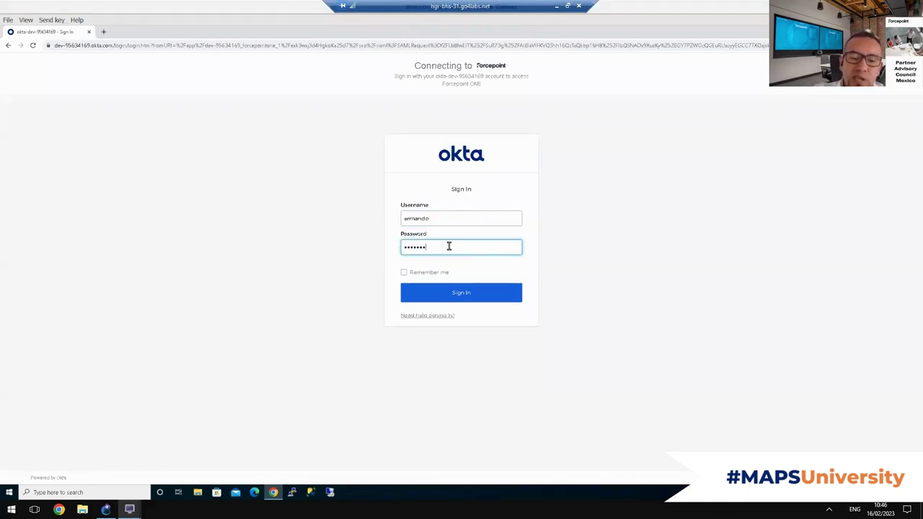
{"action": "key", "text": "Return"}
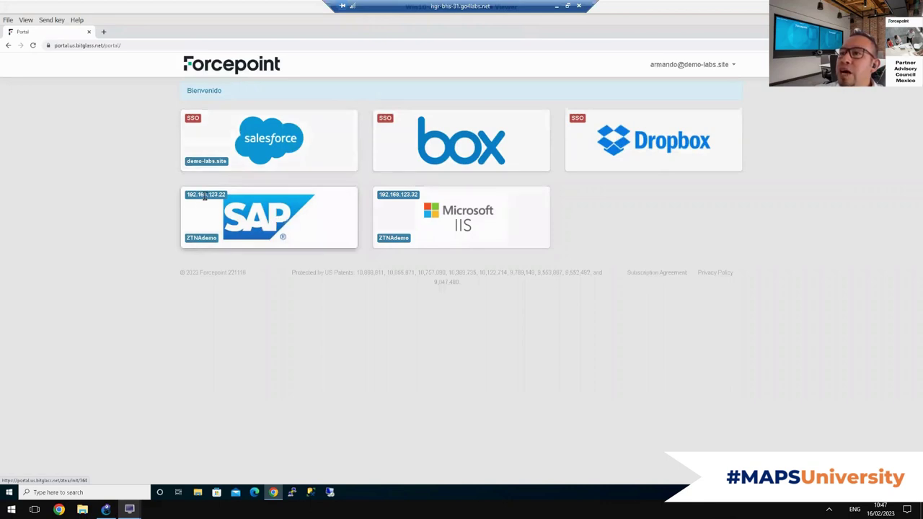
Launch the SAP and Microsoft IIS private apps in their own tabs, returning to the portal each time
{"action": "left_click", "coordinate": [256, 219]}
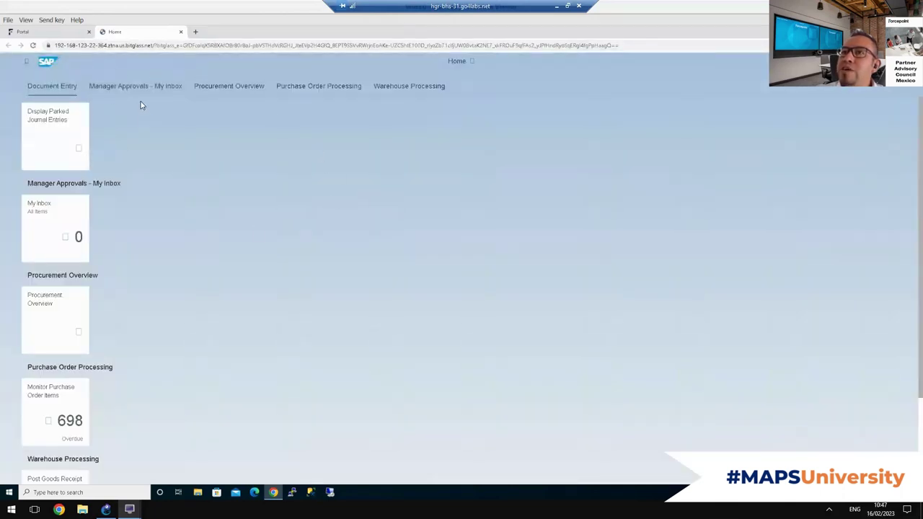
{"action": "left_click", "coordinate": [61, 33]}
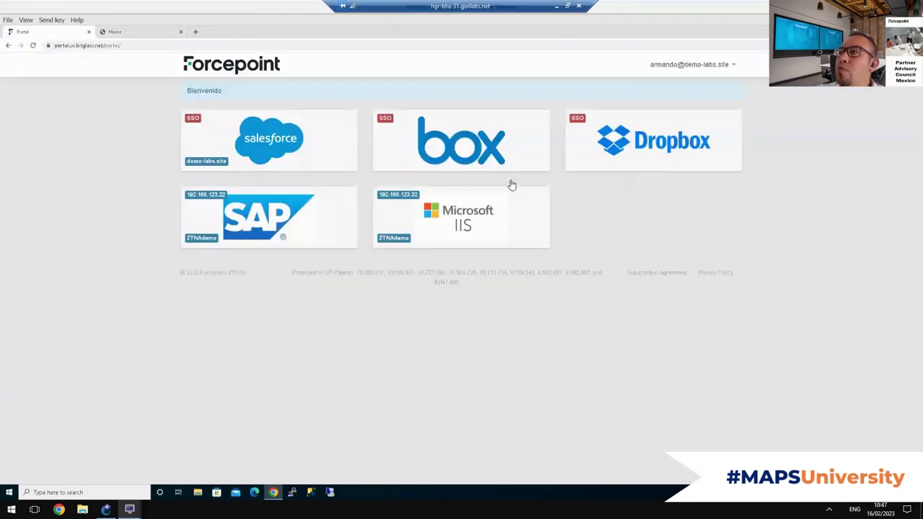
{"action": "left_click", "coordinate": [494, 214]}
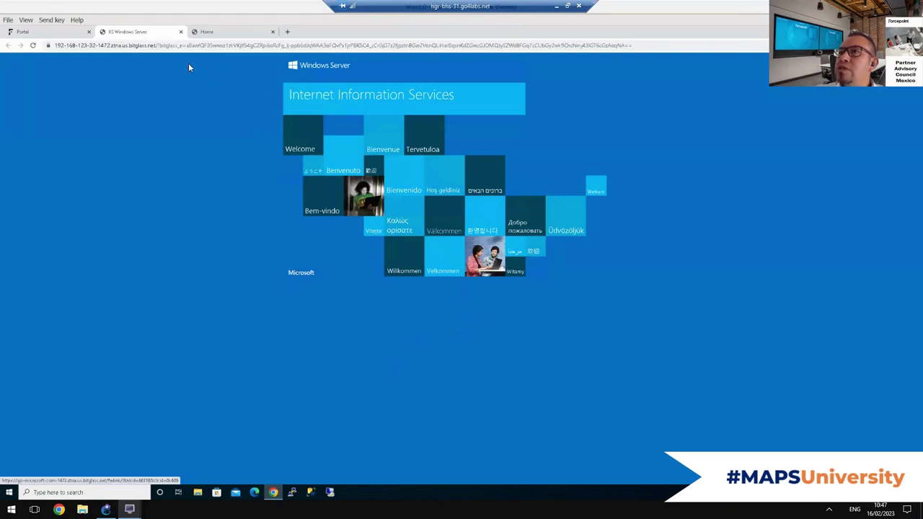
{"action": "left_click", "coordinate": [71, 32]}
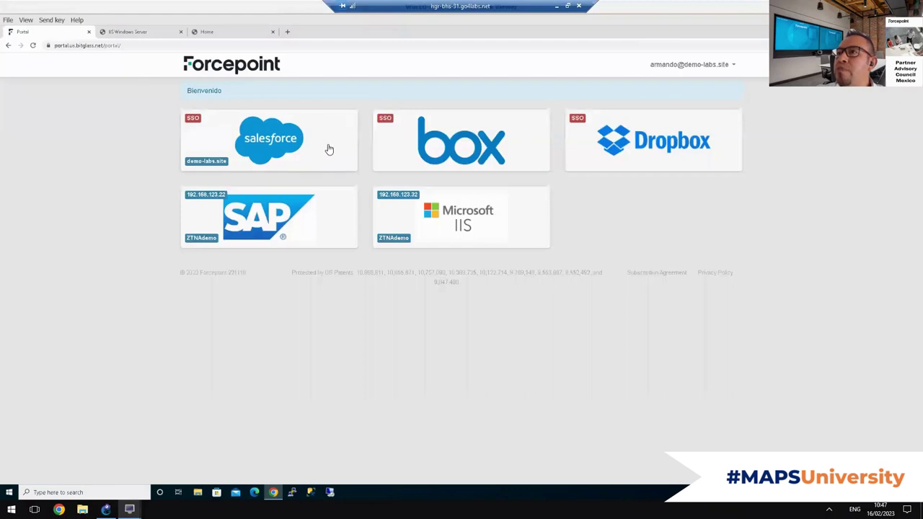
{"action": "left_click", "coordinate": [672, 66]}
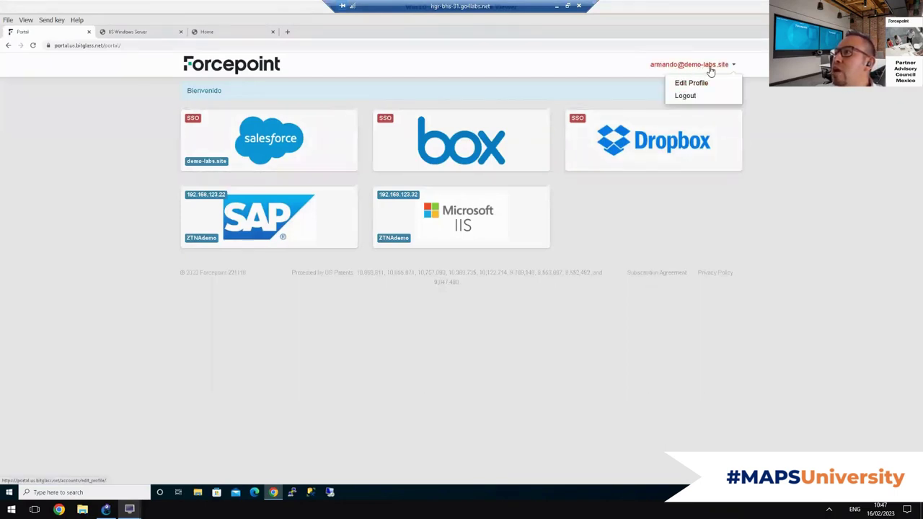
{"action": "left_click", "coordinate": [569, 182]}
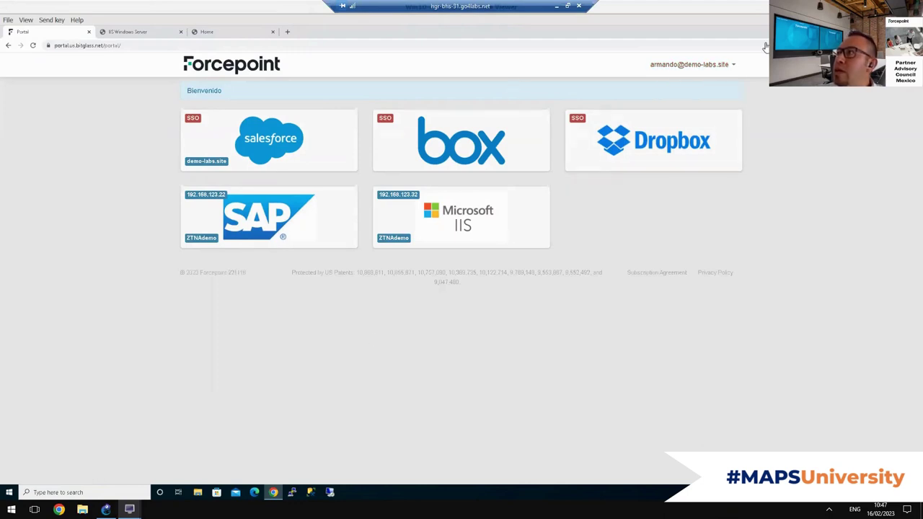
Switch to GNS3 and bring up the Windows10-Agentless machine's remote-viewer window
{"action": "key", "text": "alt+Tab"}
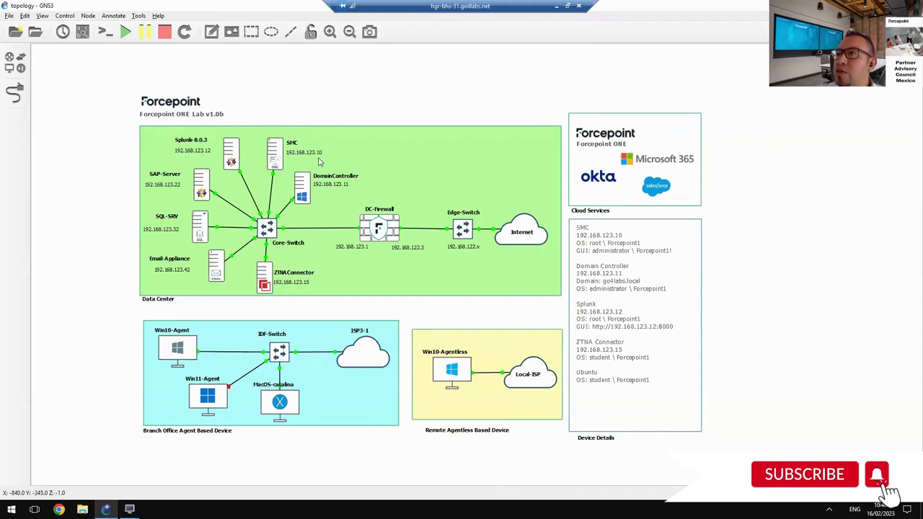
{"action": "left_click", "coordinate": [129, 509]}
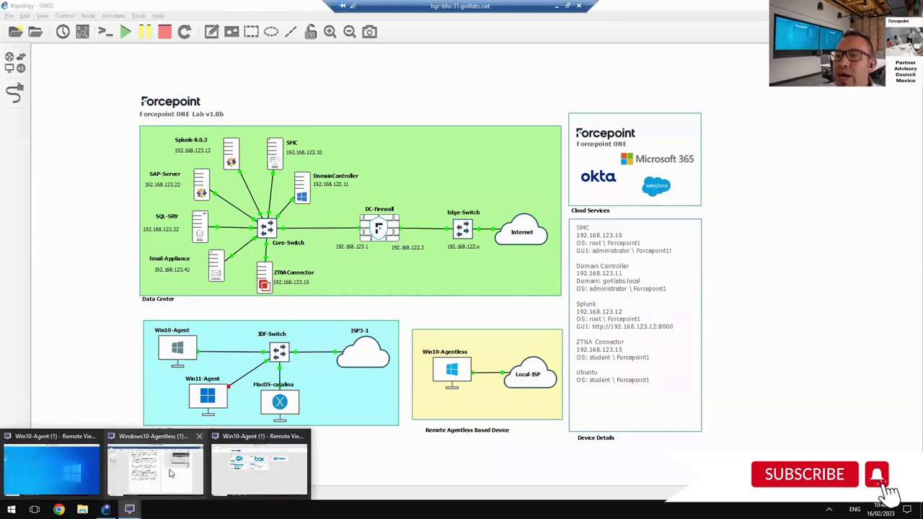
{"action": "left_click", "coordinate": [171, 473]}
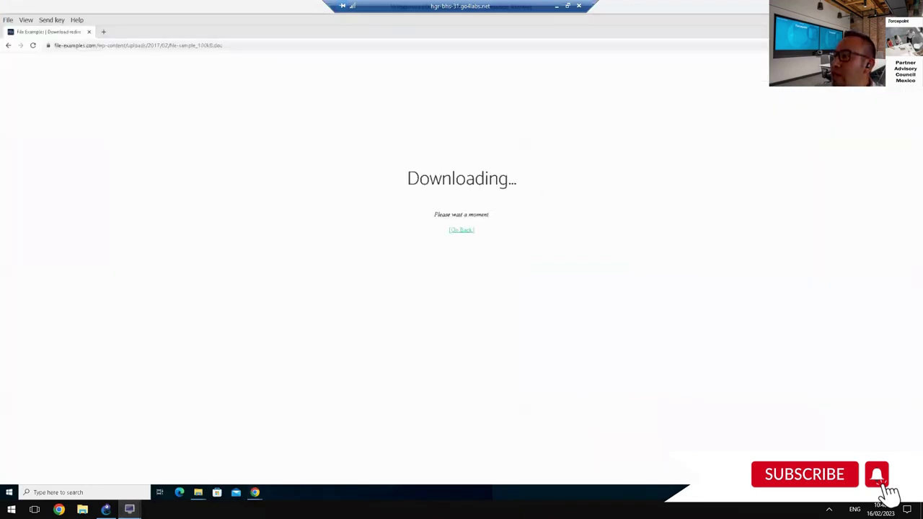
Navigate the browser to portal.us.bitglass.net
{"action": "left_click", "coordinate": [369, 43]}
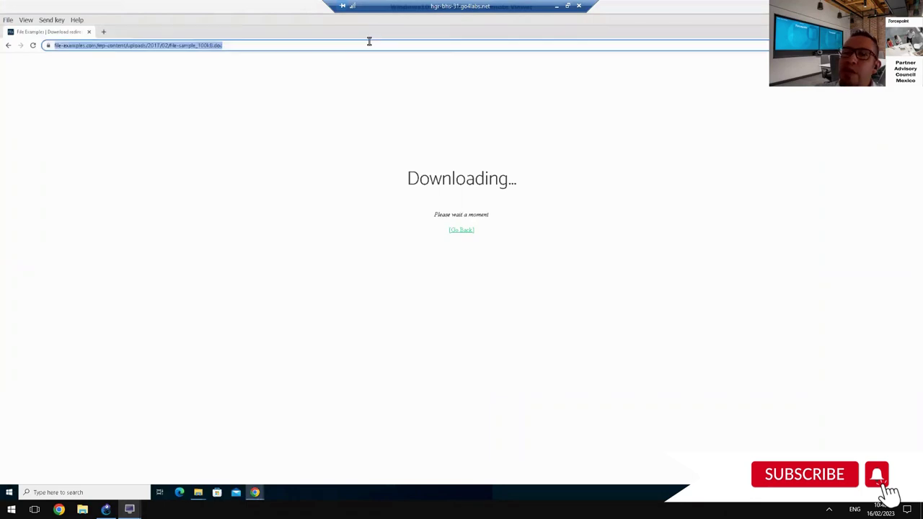
{"action": "type", "text": "portal"}
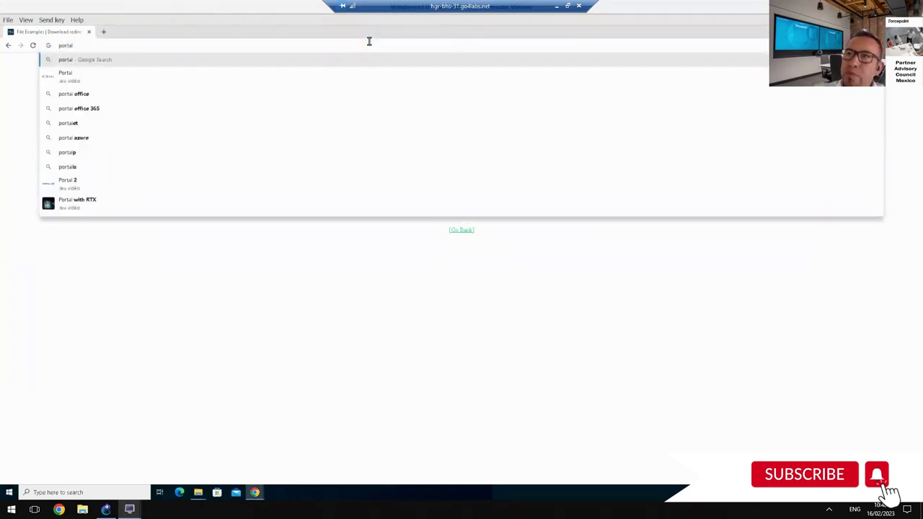
{"action": "type", "text": ".us."}
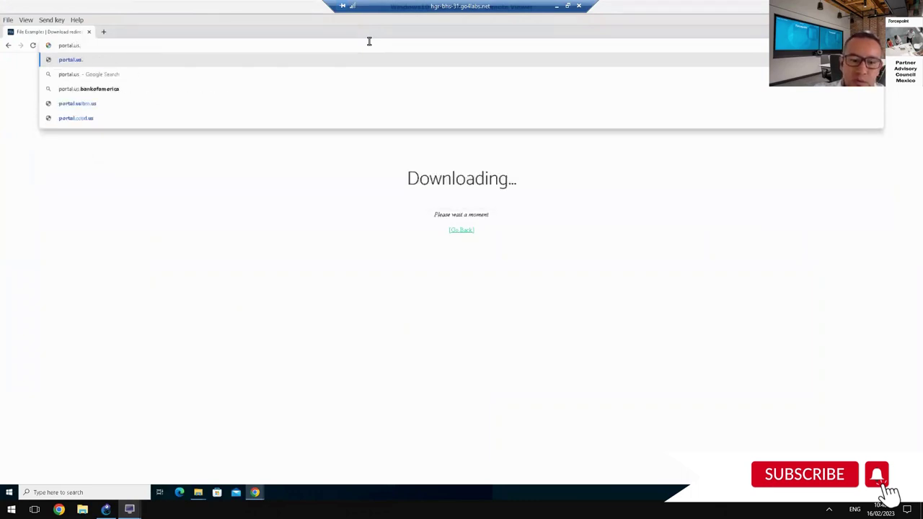
{"action": "type", "text": "bitglass"}
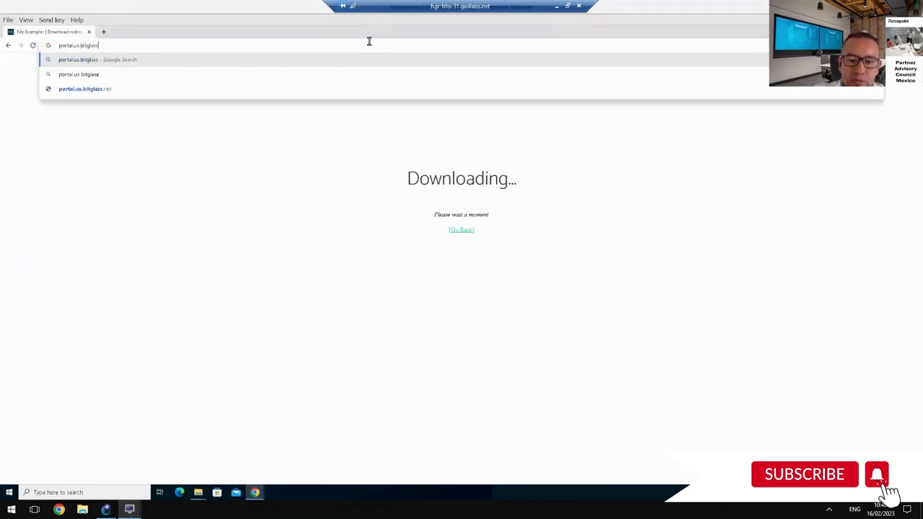
{"action": "type", "text": ".net"}
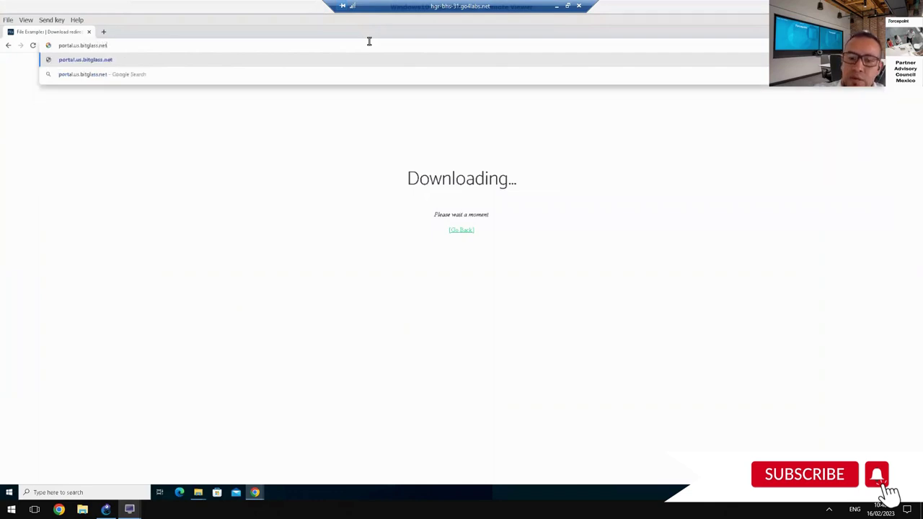
{"action": "key", "text": "Return"}
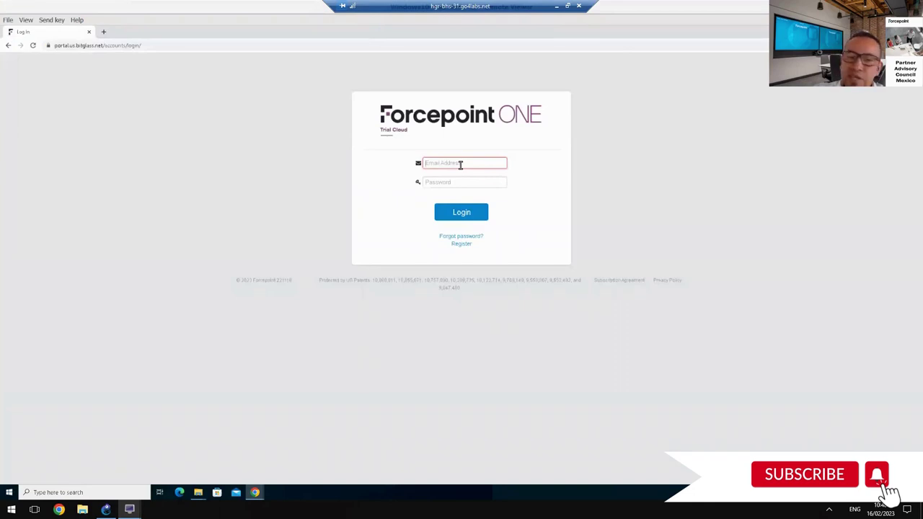
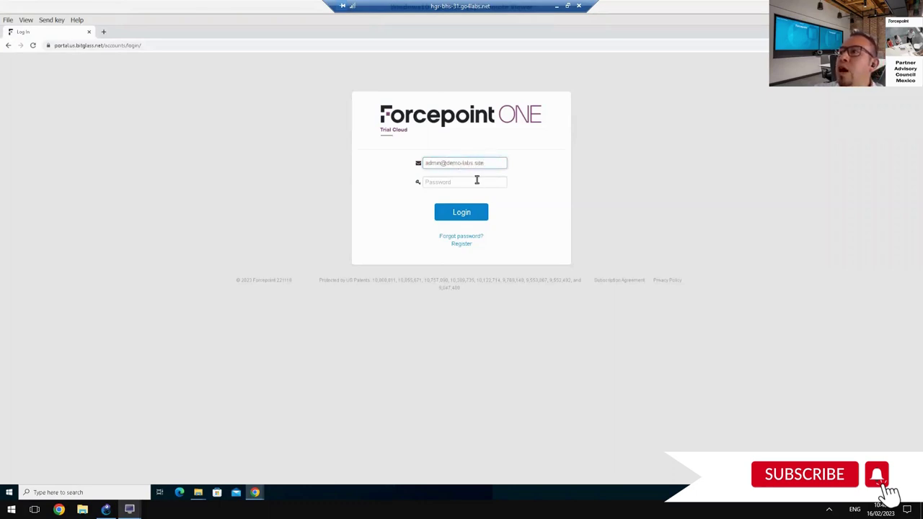
Log in with the admin email and password, re-entering the password after the first attempt fails
{"action": "left_click", "coordinate": [477, 180]}
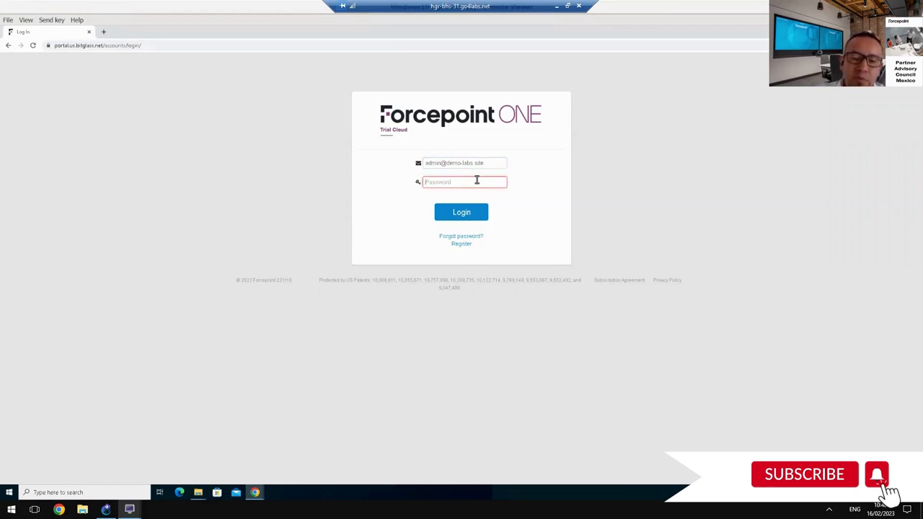
{"action": "type", "text": "*"}
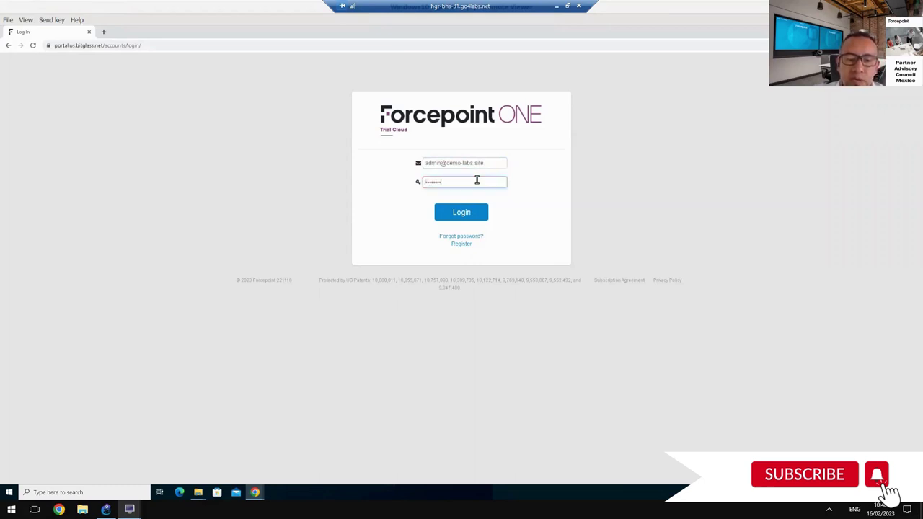
{"action": "key", "text": "Return"}
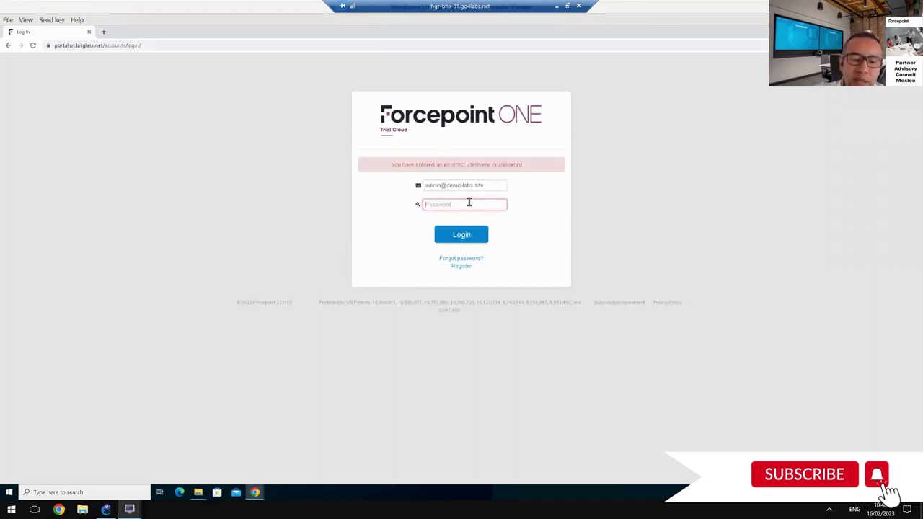
{"action": "type", "text": "*"}
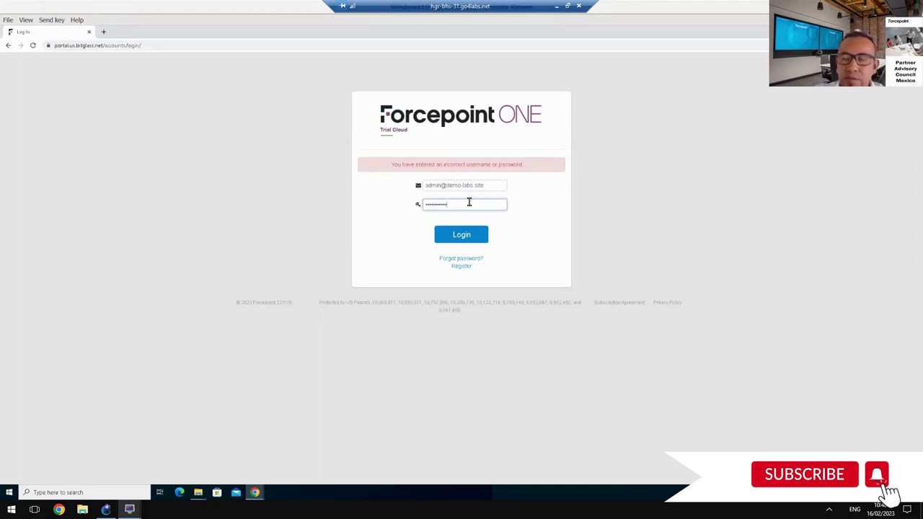
{"action": "key", "text": "Return"}
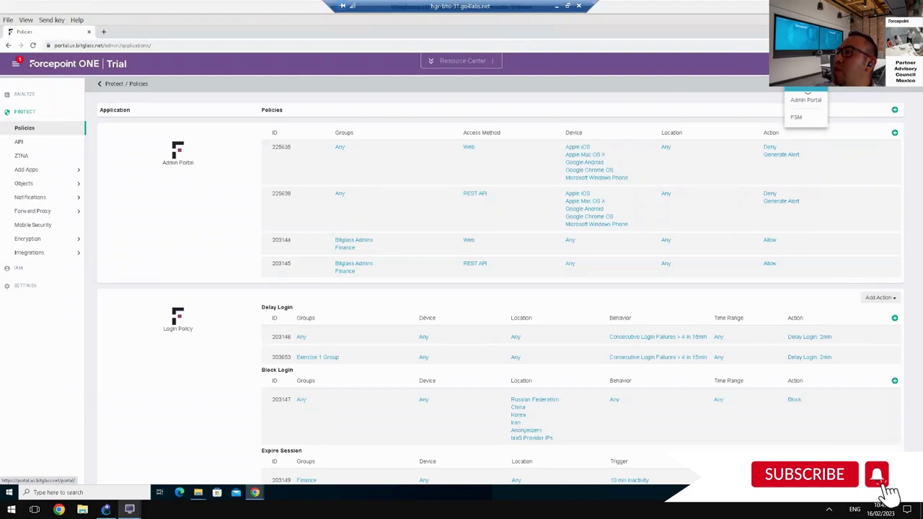
Switch to the user app portal and zoom the browser page in one step
{"action": "left_click", "coordinate": [805, 99]}
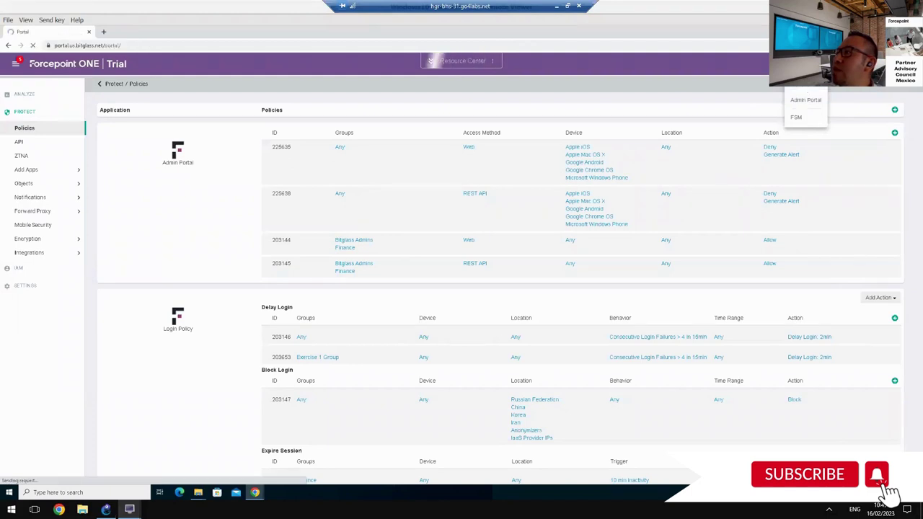
{"action": "key", "text": "alt+f"}
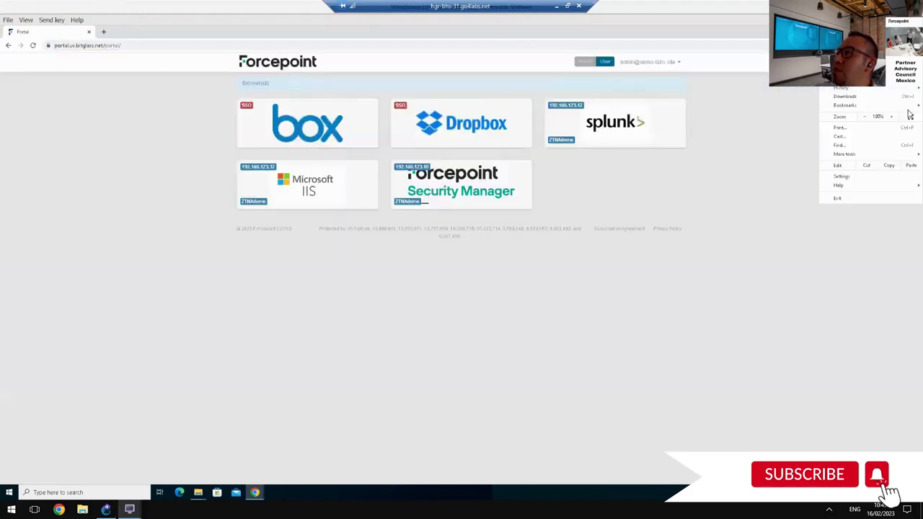
{"action": "left_click", "coordinate": [892, 117]}
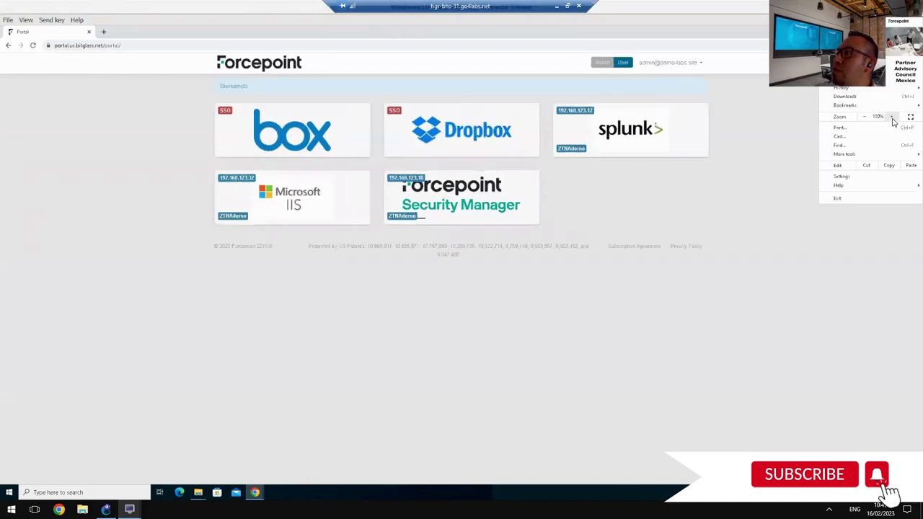
{"action": "left_click", "coordinate": [754, 340]}
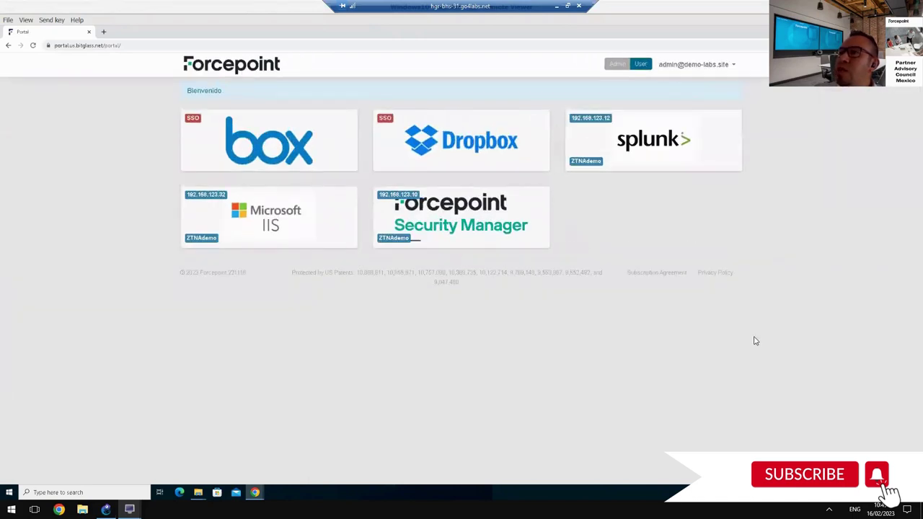
{"action": "left_click", "coordinate": [671, 67]}
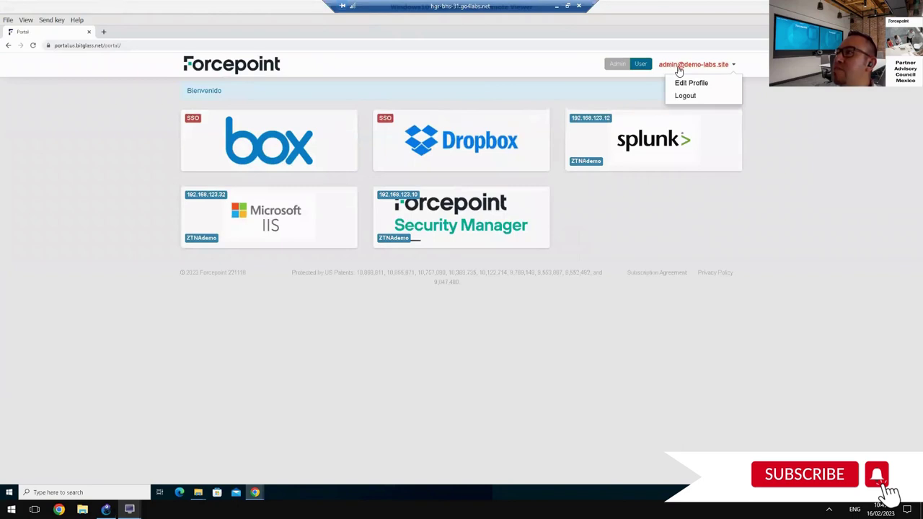
{"action": "left_click", "coordinate": [577, 191]}
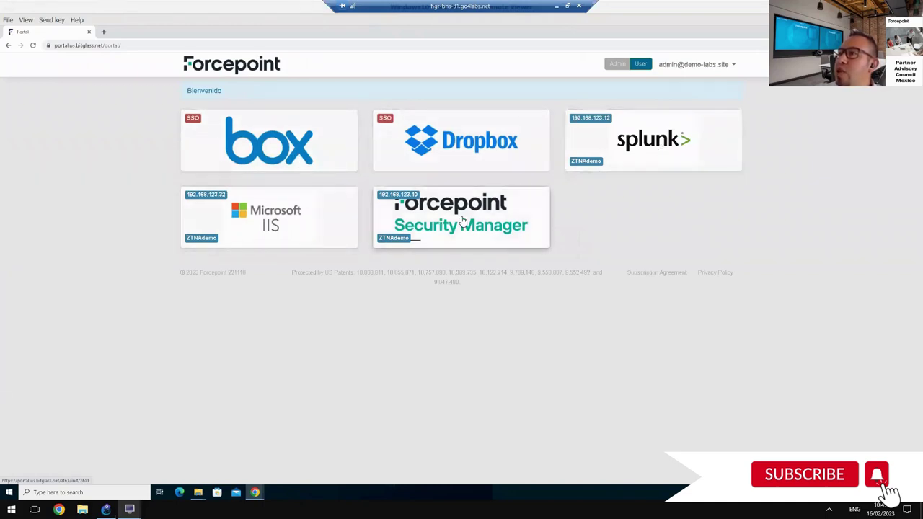
Launch Splunk, Microsoft IIS and Forcepoint Security Manager in separate tabs, then switch to the admin console
{"action": "left_click", "coordinate": [650, 135]}
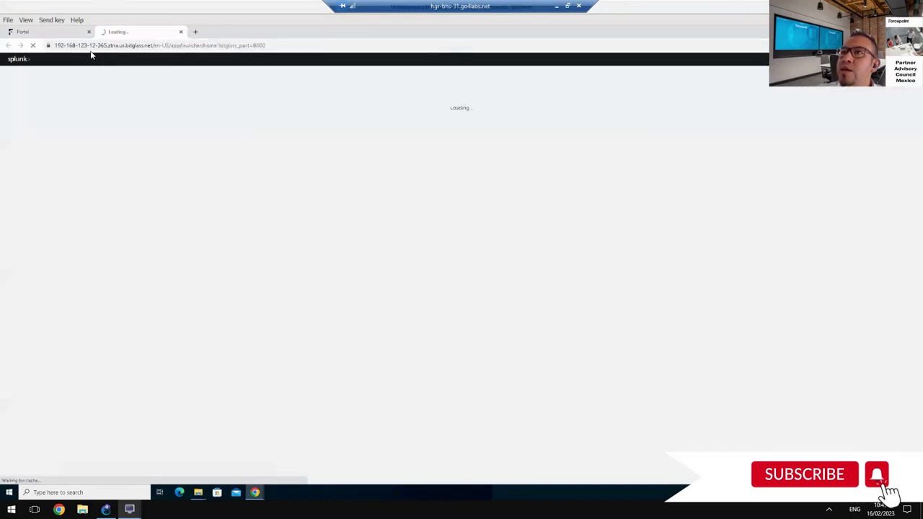
{"action": "left_click", "coordinate": [58, 34]}
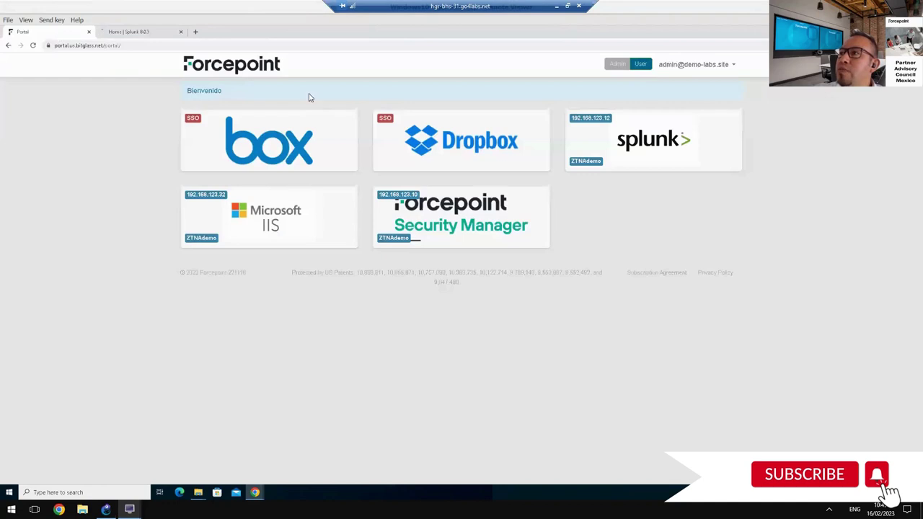
{"action": "left_click", "coordinate": [286, 196]}
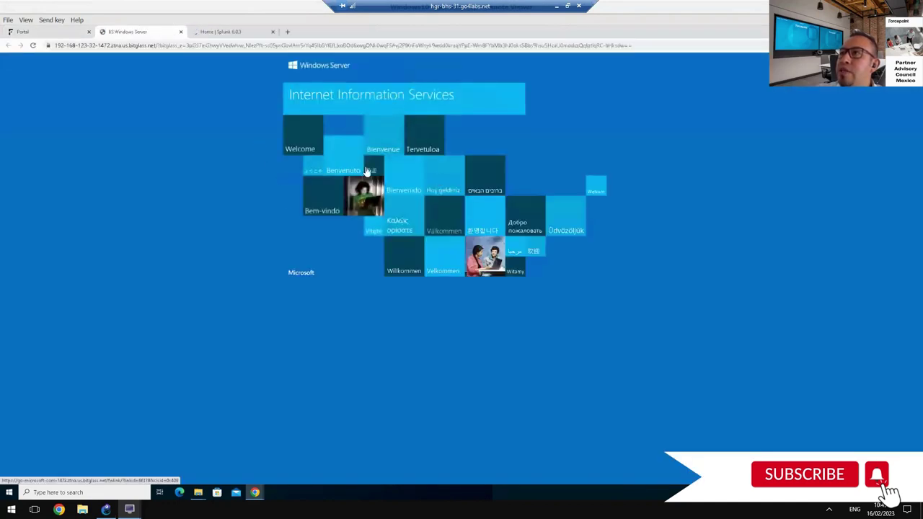
{"action": "left_click", "coordinate": [68, 33]}
{"action": "left_click", "coordinate": [489, 223]}
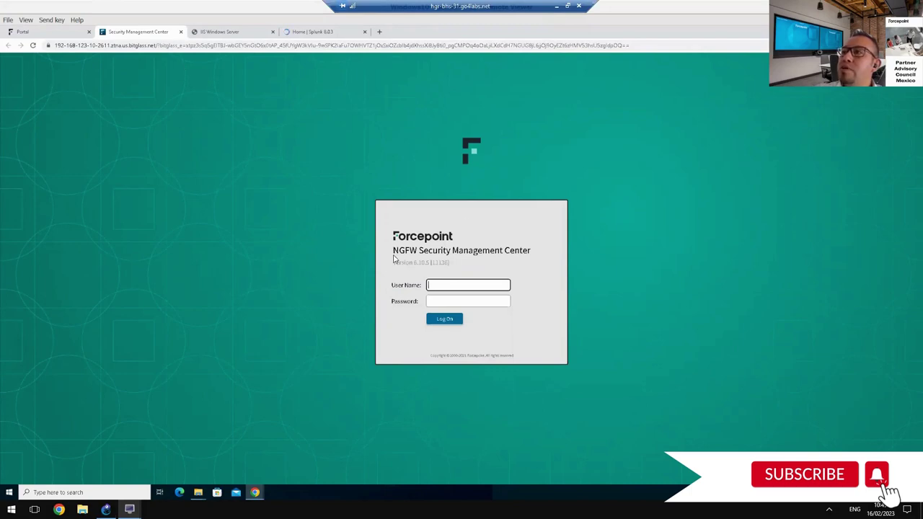
{"action": "left_click", "coordinate": [43, 32]}
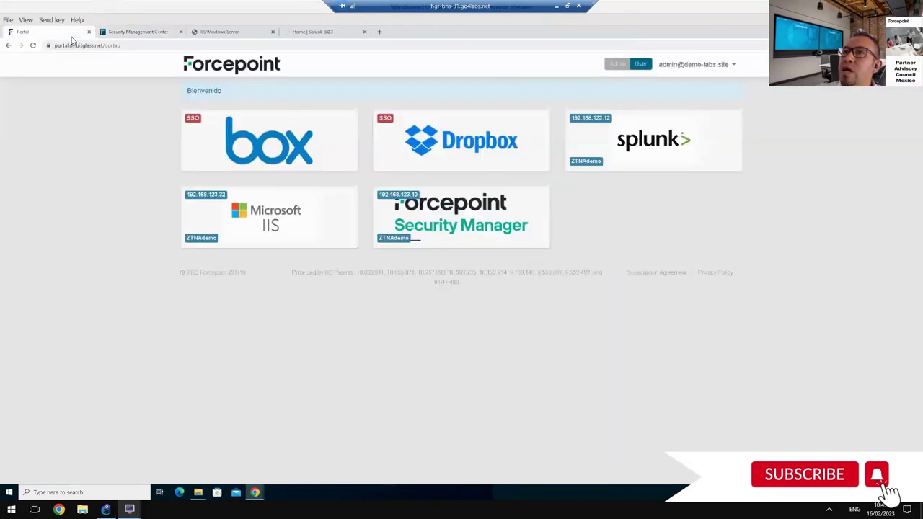
{"action": "left_click", "coordinate": [615, 64]}
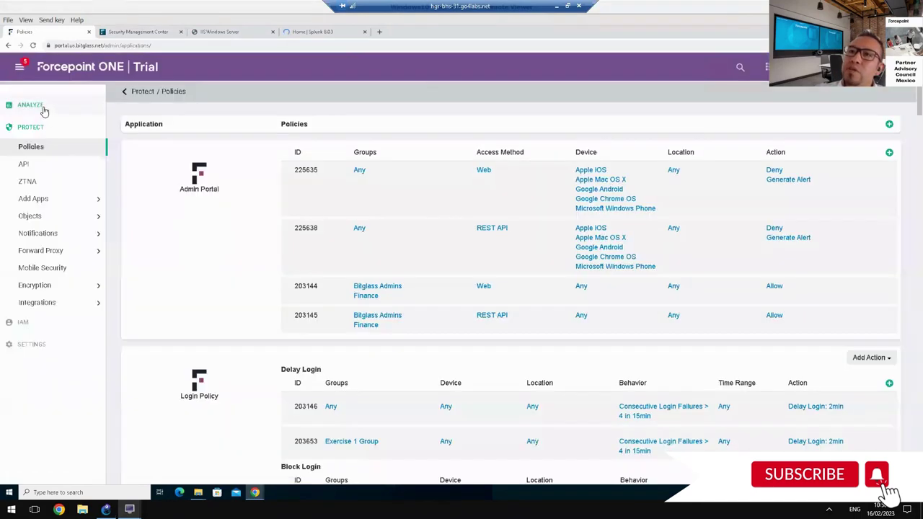
Open the ZTNA logs under Analyze › Logs
{"action": "left_click", "coordinate": [43, 110]}
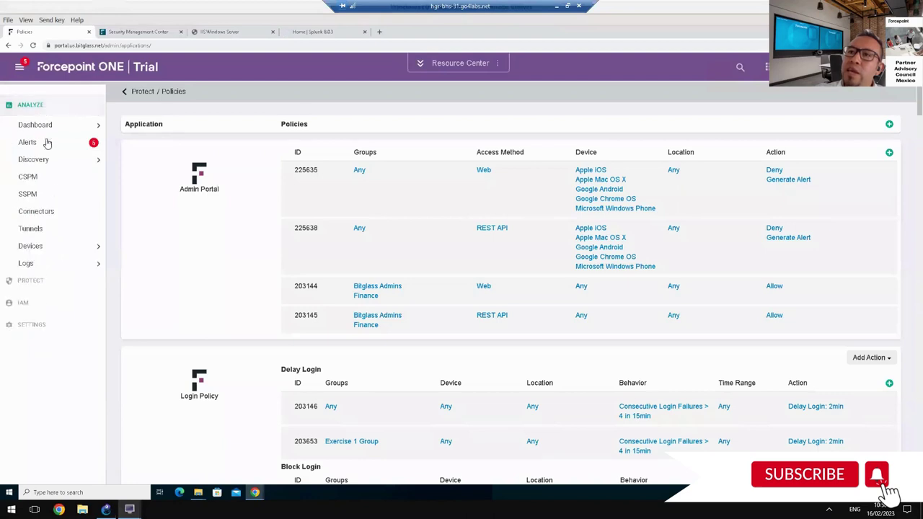
{"action": "left_click", "coordinate": [36, 267]}
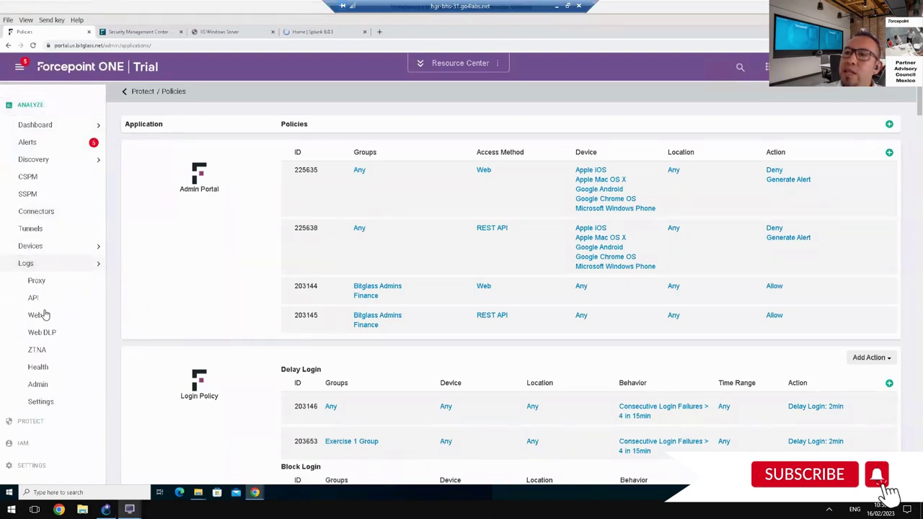
{"action": "left_click", "coordinate": [38, 351]}
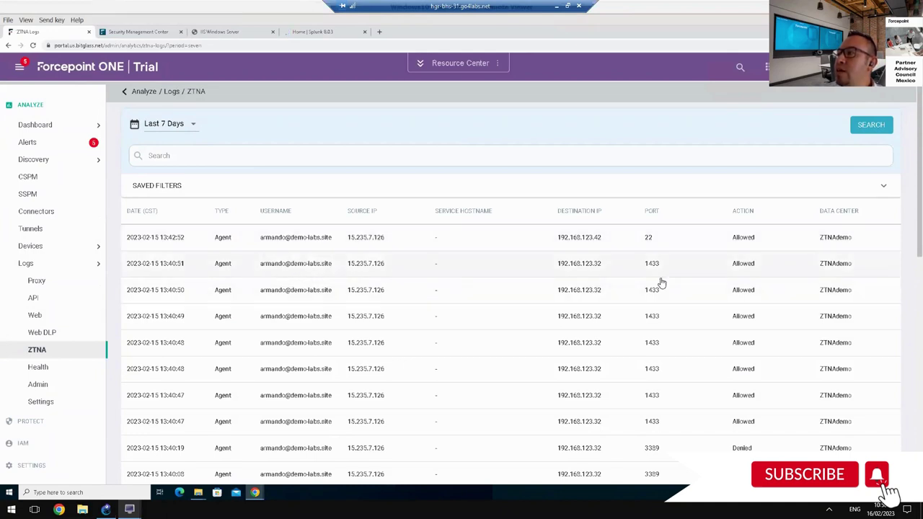
Open the transaction details of the top ZTNA entry: putty.exe to 192.168.123.42 port 22
{"action": "left_click", "coordinate": [325, 240]}
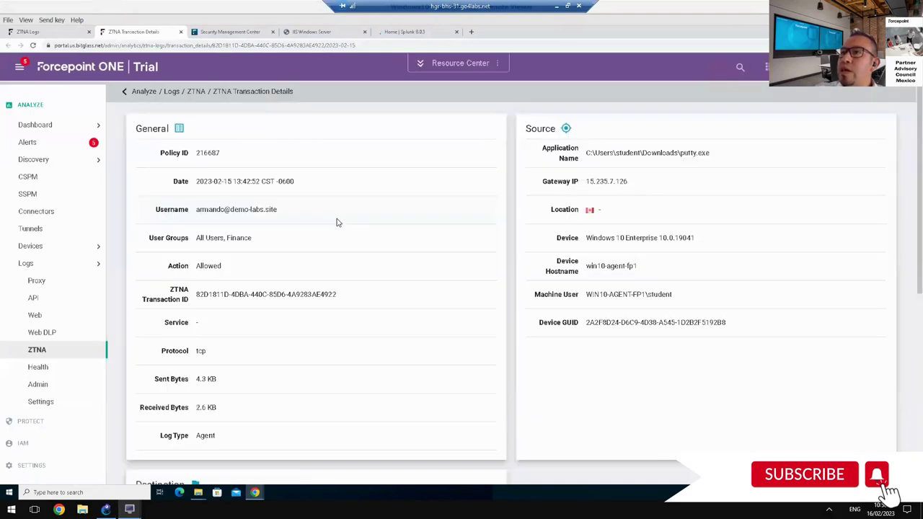
{"action": "scroll", "coordinate": [383, 324], "scroll_direction": "down", "scroll_amount": 5}
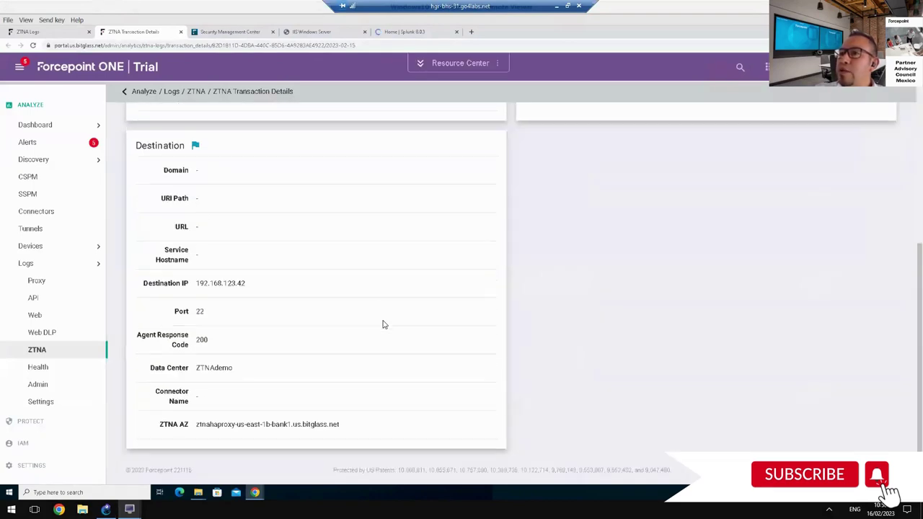
{"action": "scroll", "coordinate": [383, 324], "scroll_direction": "up", "scroll_amount": 5}
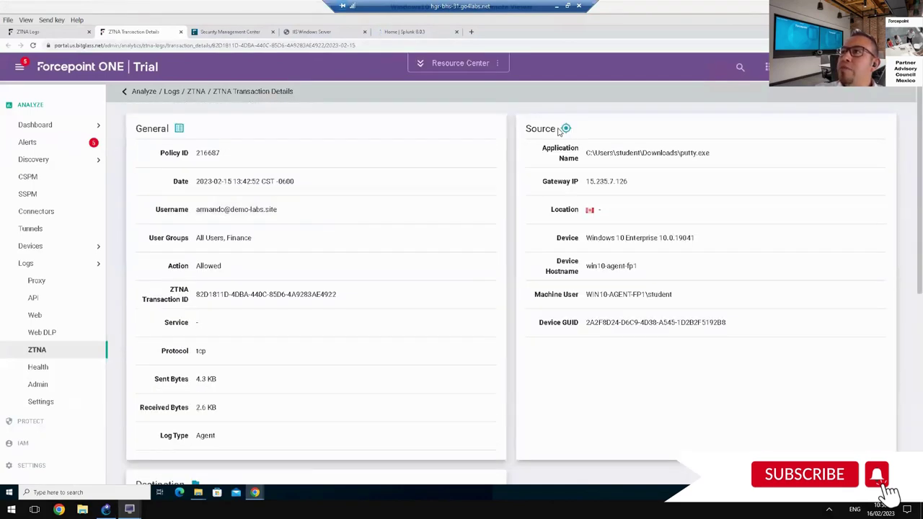